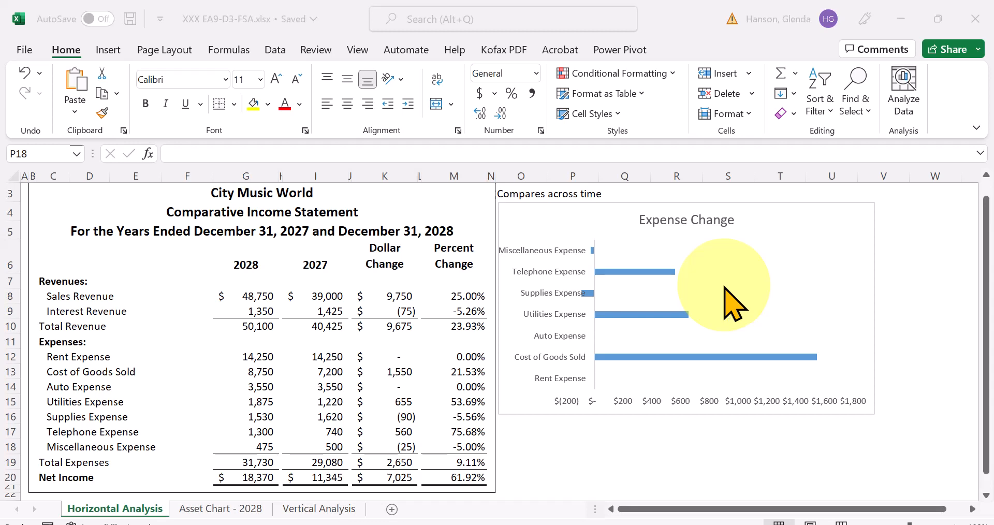
- Apply the chart style with a solid blue background and hatched white bars to the Expense Change bar chart
{"action": "left_click", "coordinate": [797, 264]}
{"action": "left_click", "coordinate": [808, 234]}
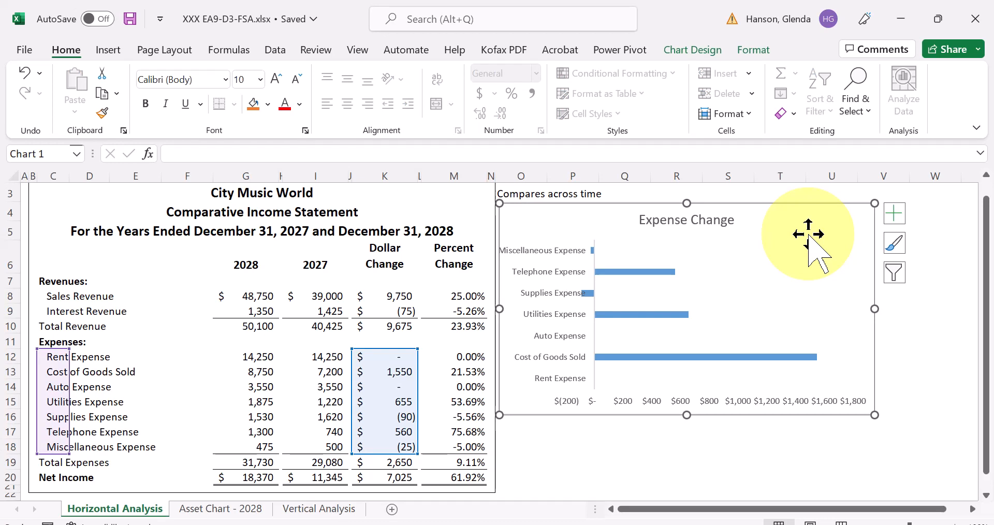
{"action": "left_click", "coordinate": [691, 50]}
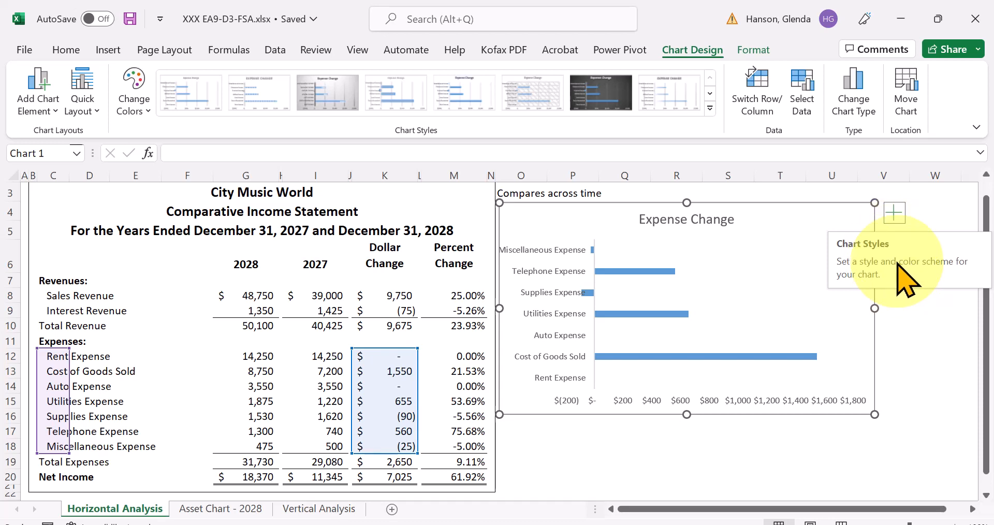
{"action": "left_click", "coordinate": [711, 107]}
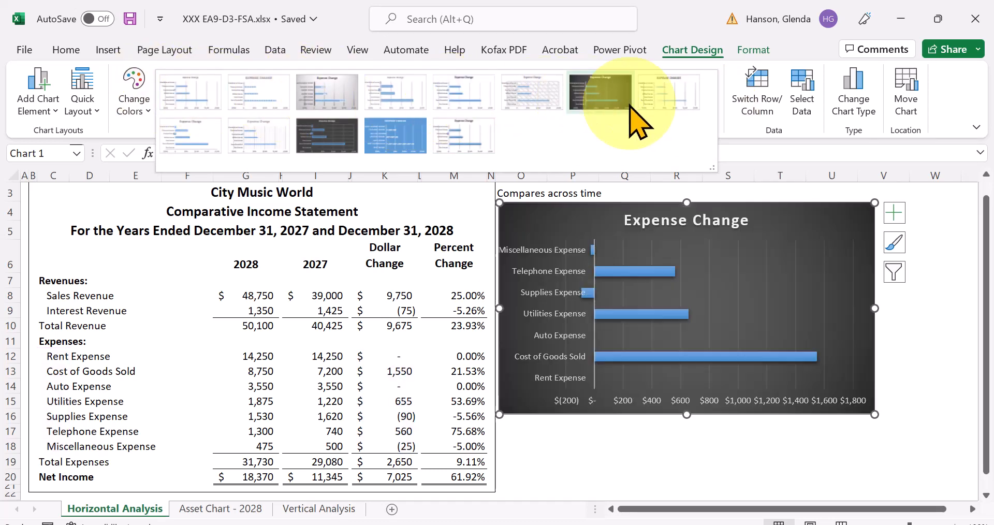
{"action": "left_click", "coordinate": [403, 137]}
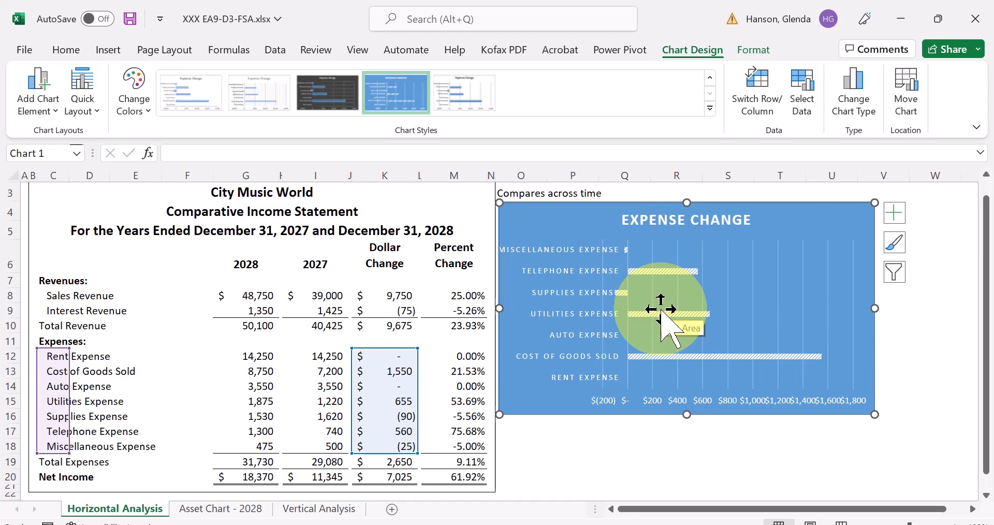
- Try the Layout 5 quick layout with a data table on the Expense Change chart, and deselect the chart
{"action": "left_click", "coordinate": [83, 98]}
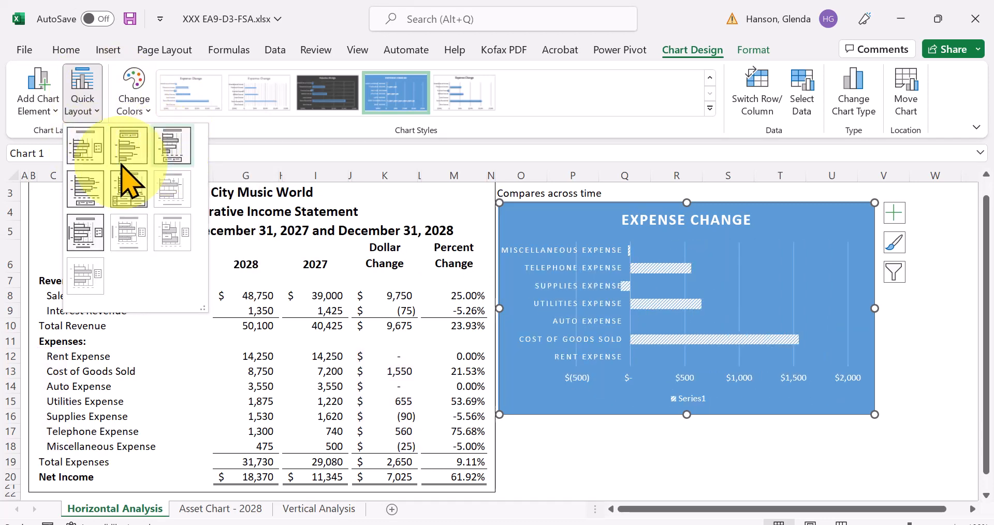
{"action": "left_click", "coordinate": [129, 194]}
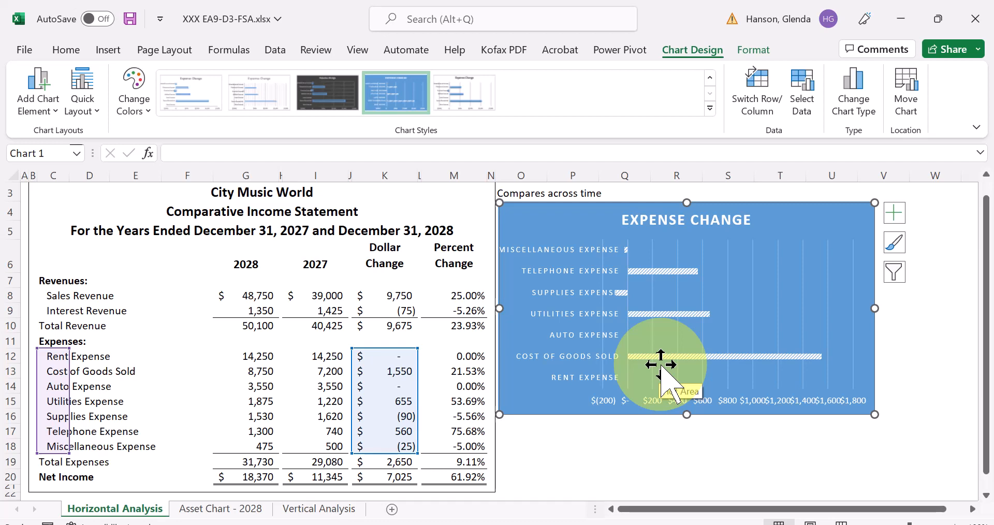
{"action": "left_click", "coordinate": [691, 444]}
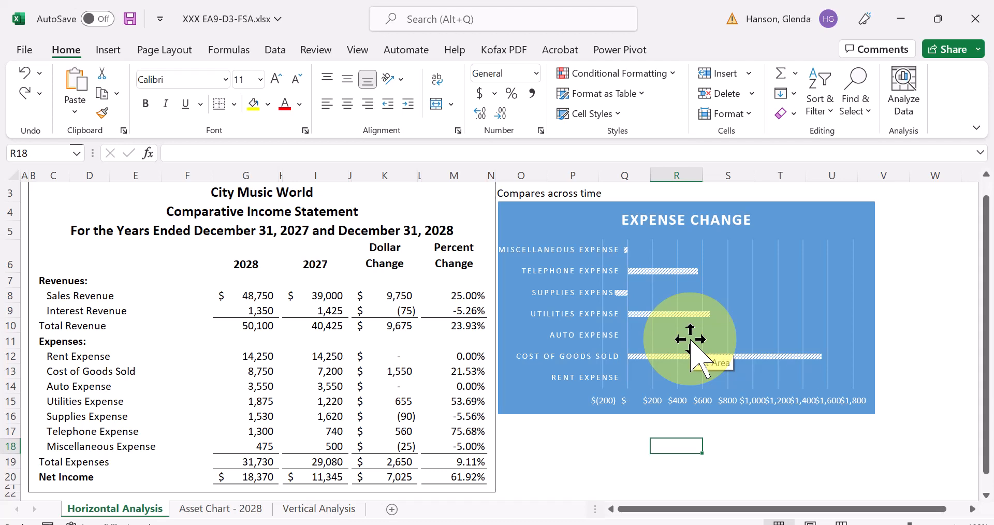
- Apply the first quick layout, with category names and percentages as slice labels, to the pie chart on the Asset Chart - 2028 sheet
{"action": "left_click", "coordinate": [244, 510]}
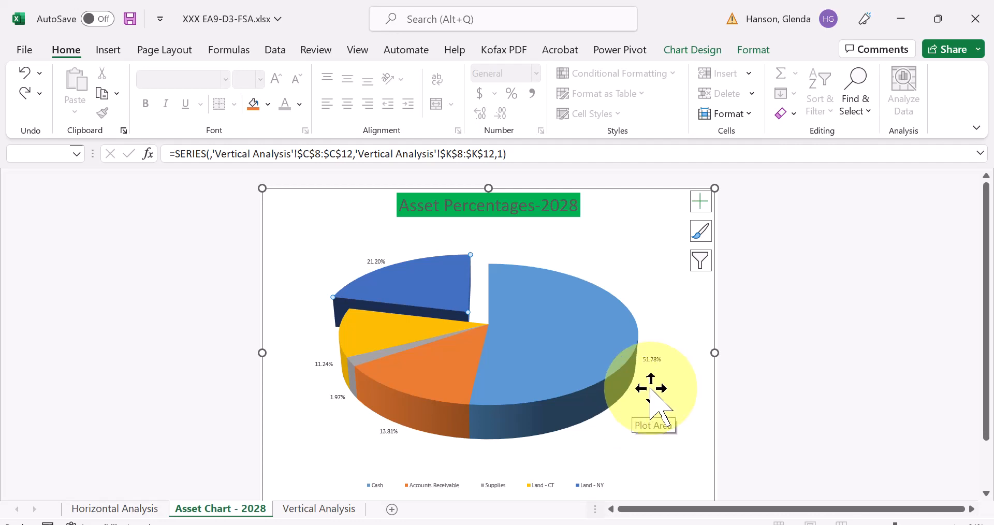
{"action": "left_click", "coordinate": [693, 48]}
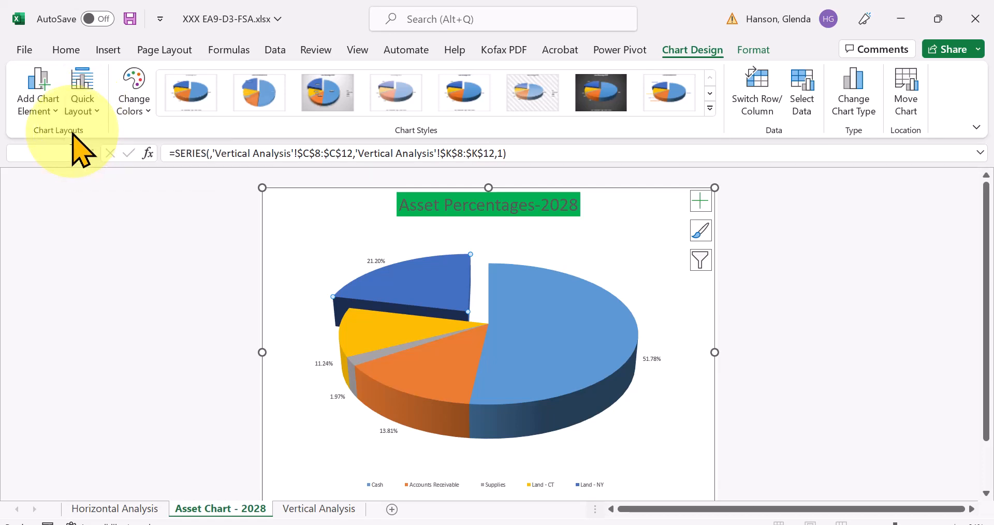
{"action": "left_click", "coordinate": [87, 97]}
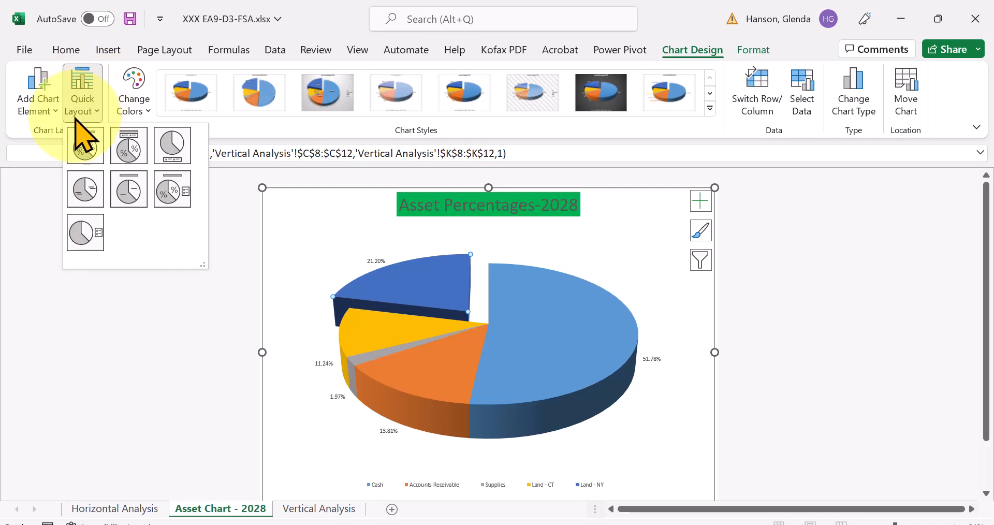
{"action": "left_click", "coordinate": [86, 151]}
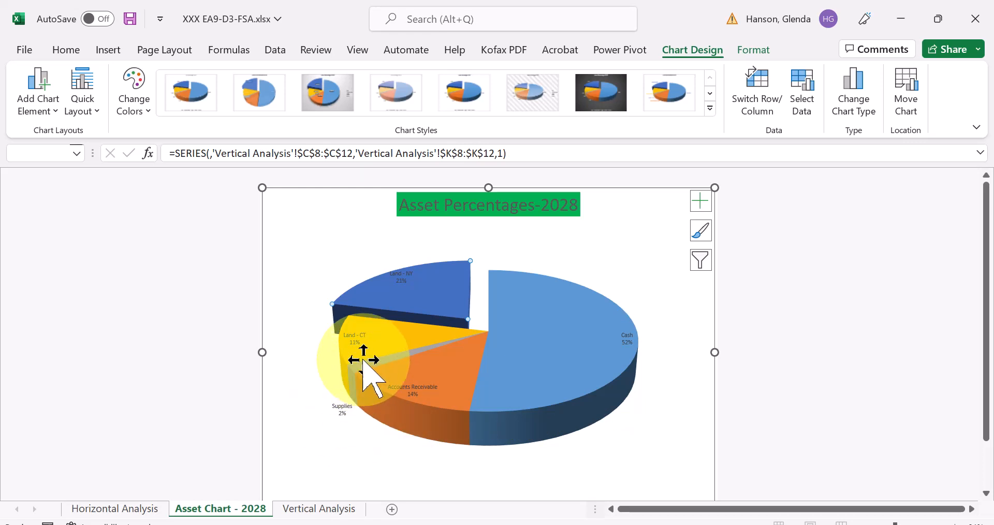
- Apply chart Style 3 to the Asset Percentages-2028 pie chart
{"action": "left_click", "coordinate": [337, 401]}
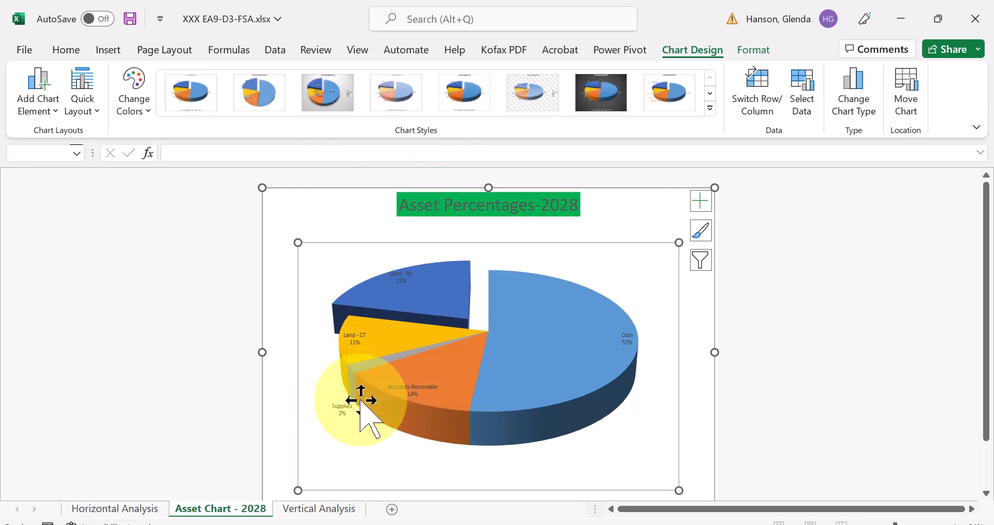
{"action": "mouse_move", "coordinate": [360, 401]}
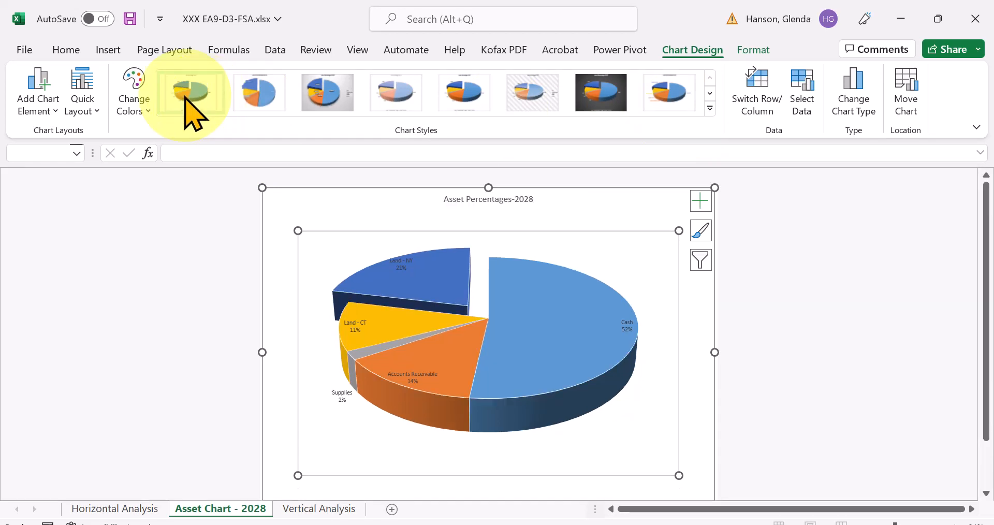
{"action": "left_click", "coordinate": [329, 102]}
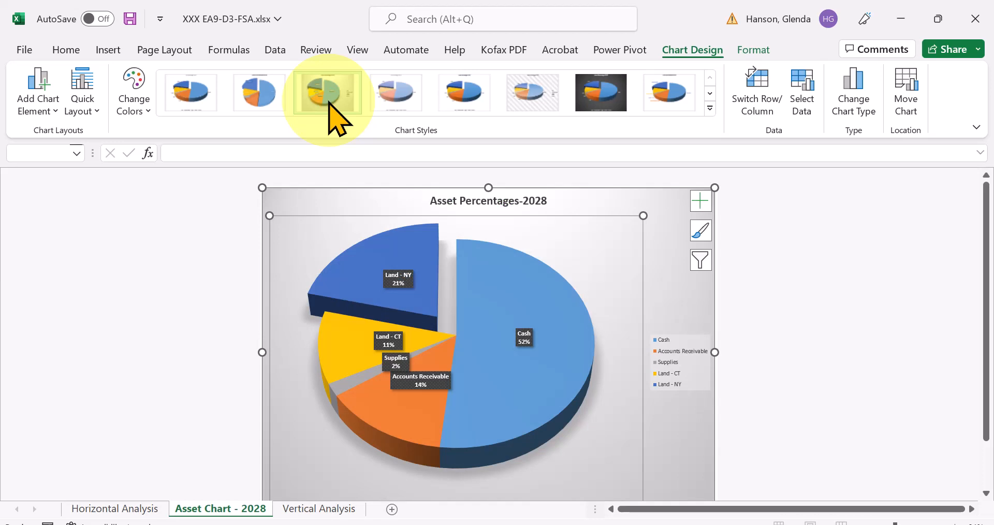
{"action": "left_click", "coordinate": [701, 260]}
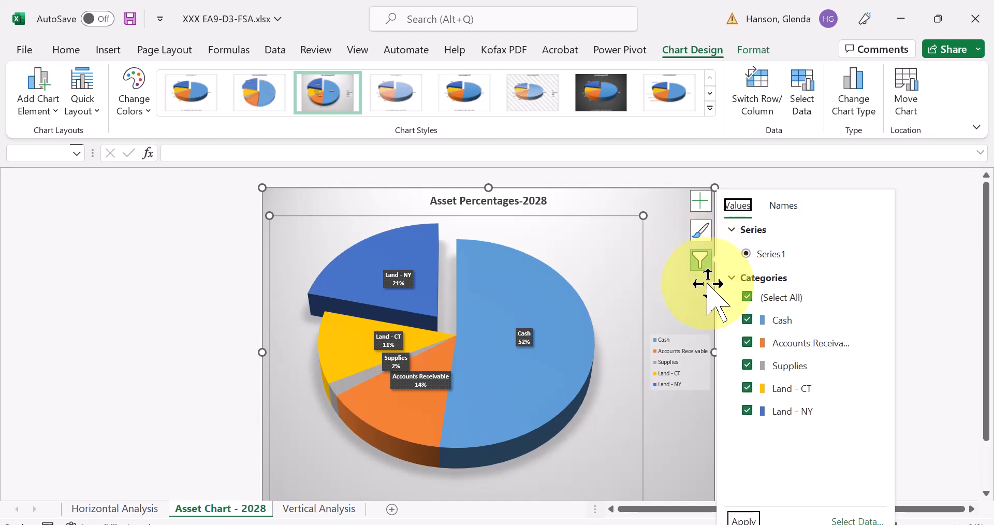
{"action": "left_click", "coordinate": [747, 320]}
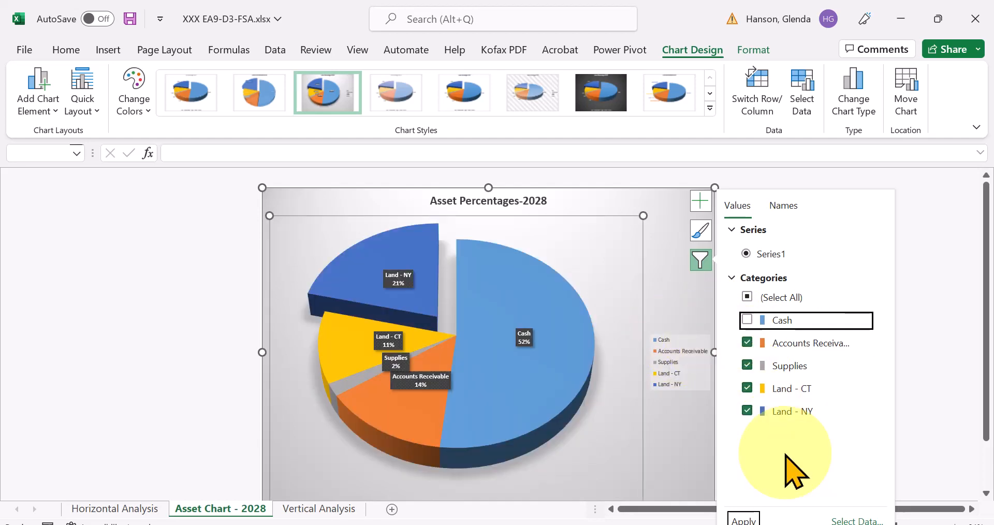
{"action": "left_click", "coordinate": [620, 450]}
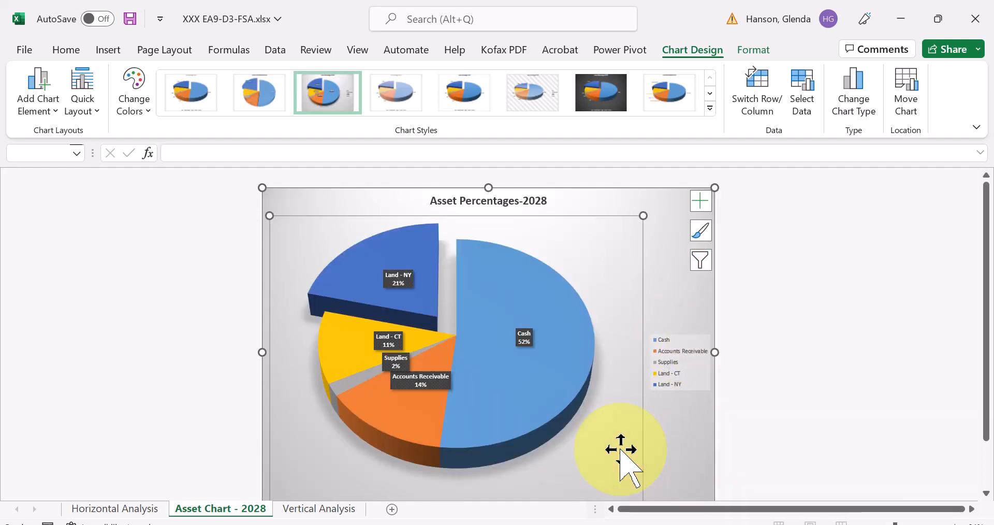
{"action": "left_click", "coordinate": [700, 258]}
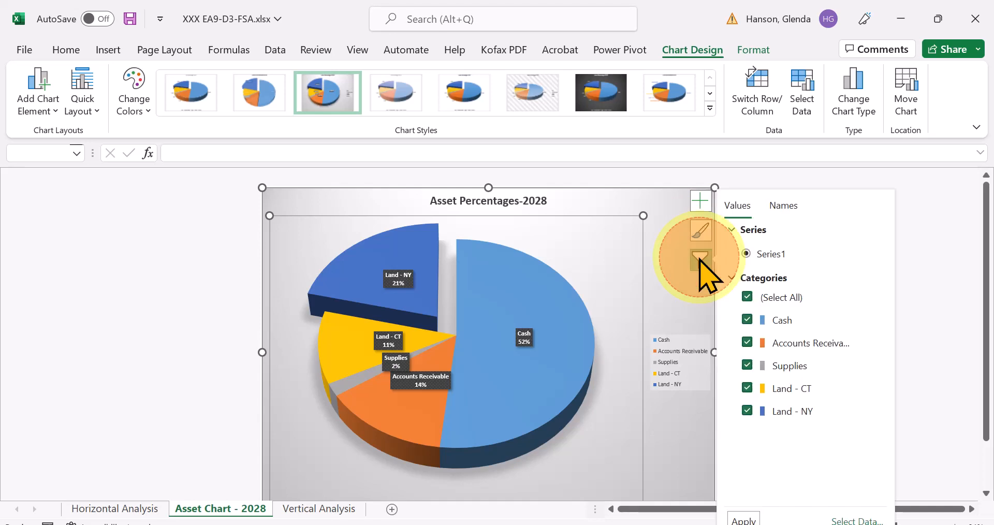
{"action": "left_click", "coordinate": [746, 318]}
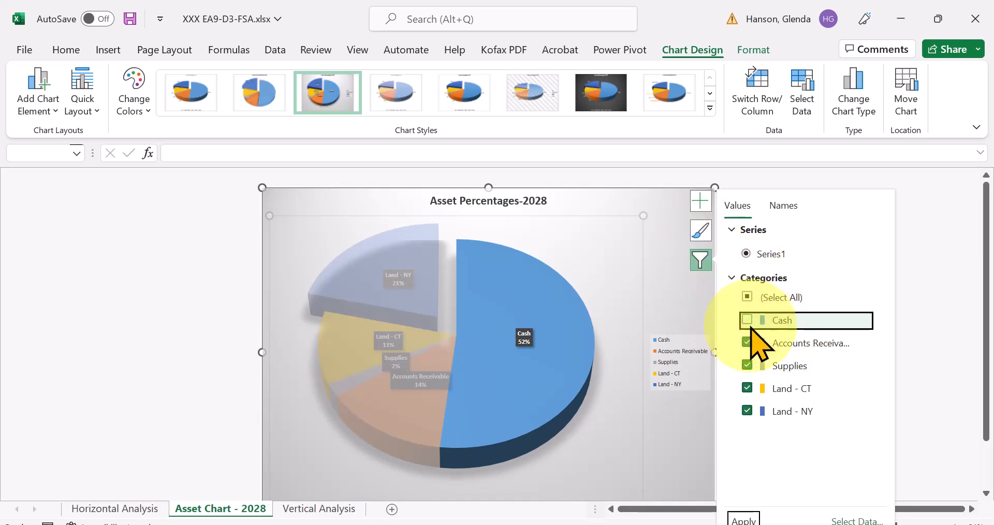
{"action": "left_click", "coordinate": [748, 297]}
{"action": "left_click", "coordinate": [747, 343]}
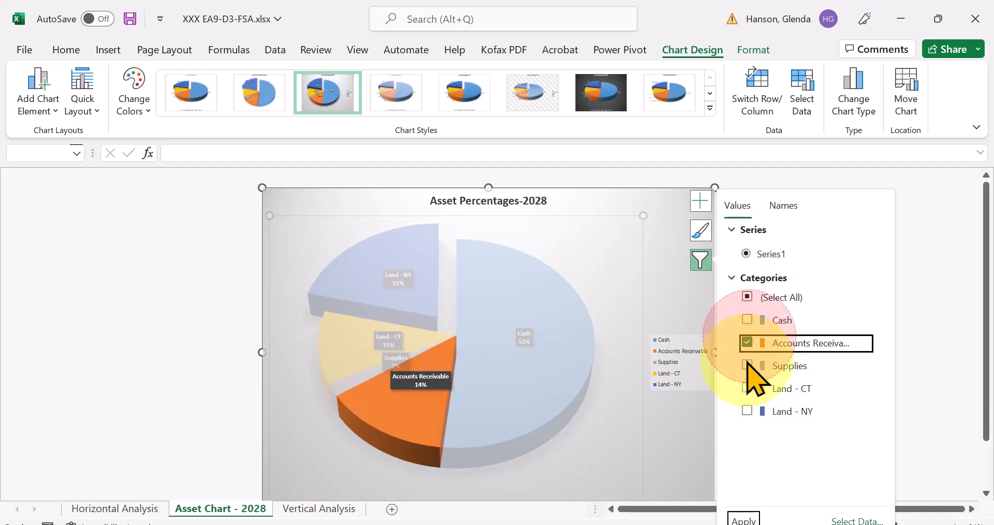
{"action": "left_click", "coordinate": [747, 365]}
{"action": "left_click", "coordinate": [747, 388]}
{"action": "left_click", "coordinate": [747, 411]}
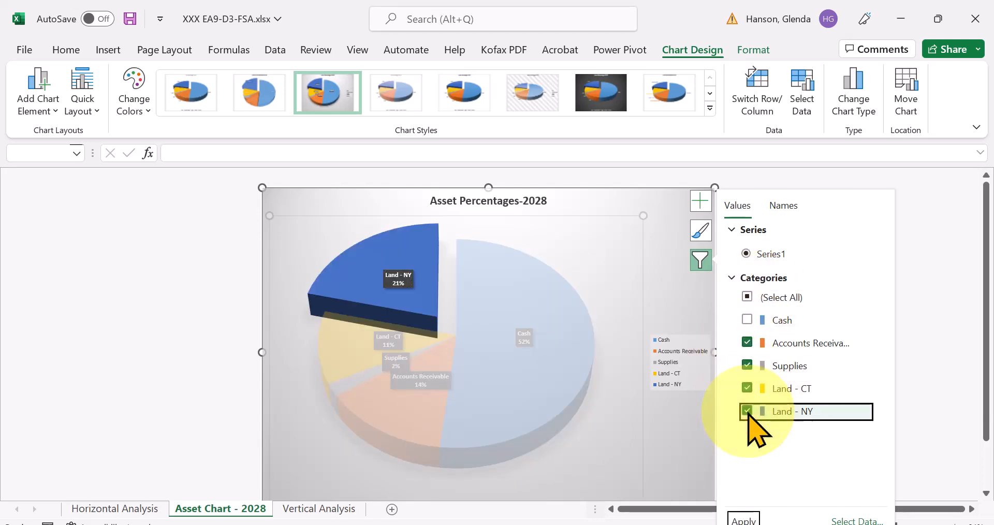
{"action": "left_click", "coordinate": [667, 420]}
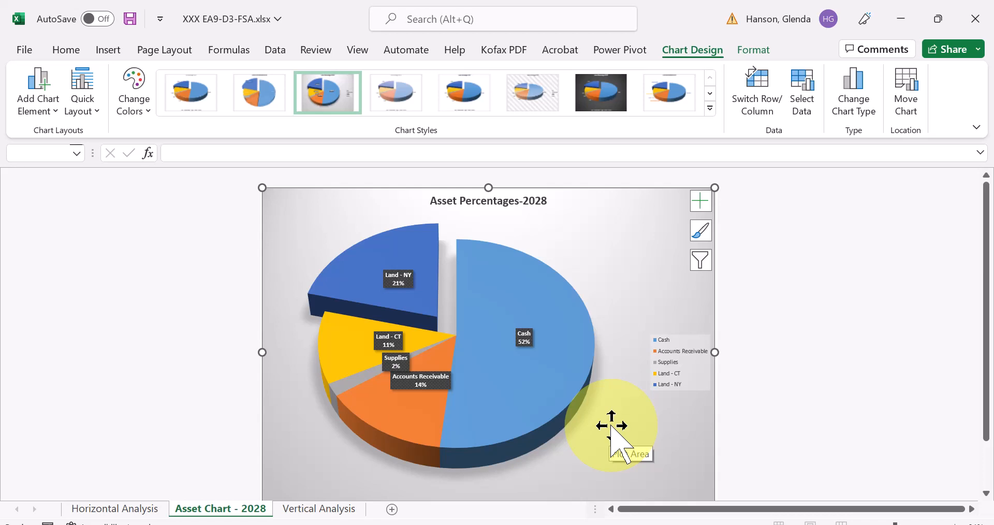
- Filter the Cash category out of the Asset Percentages-2028 pie chart and apply the filter
{"action": "left_click", "coordinate": [700, 260]}
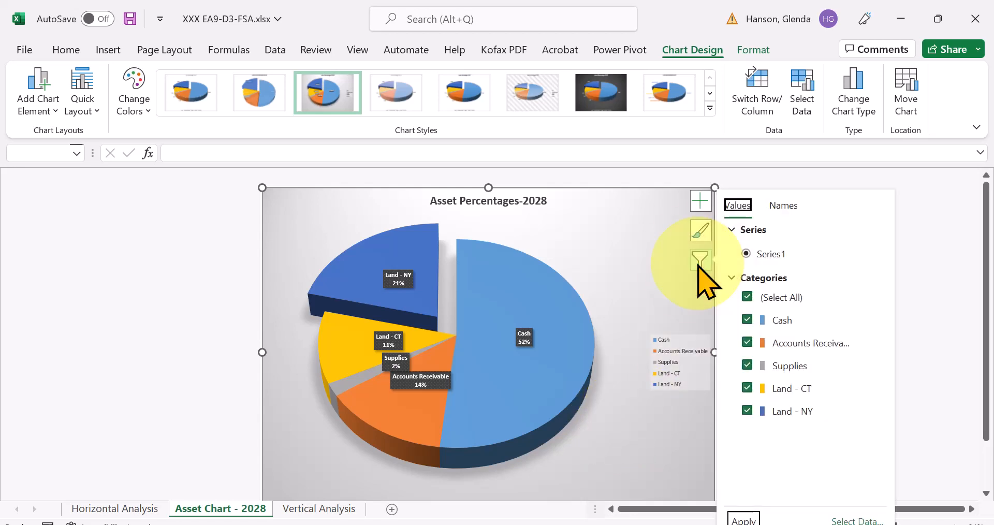
{"action": "left_click", "coordinate": [747, 319]}
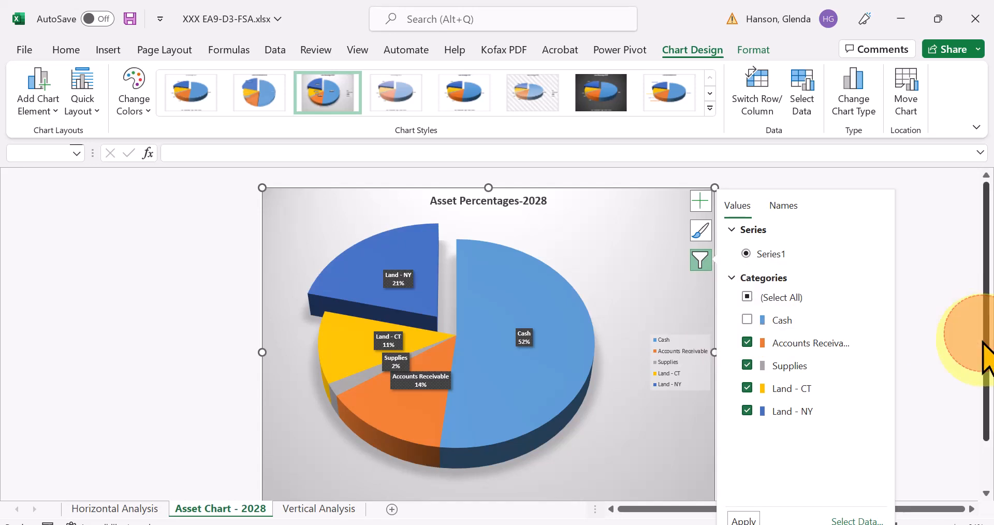
{"action": "left_click_drag", "start_coordinate": [986, 335], "coordinate": [985, 407]}
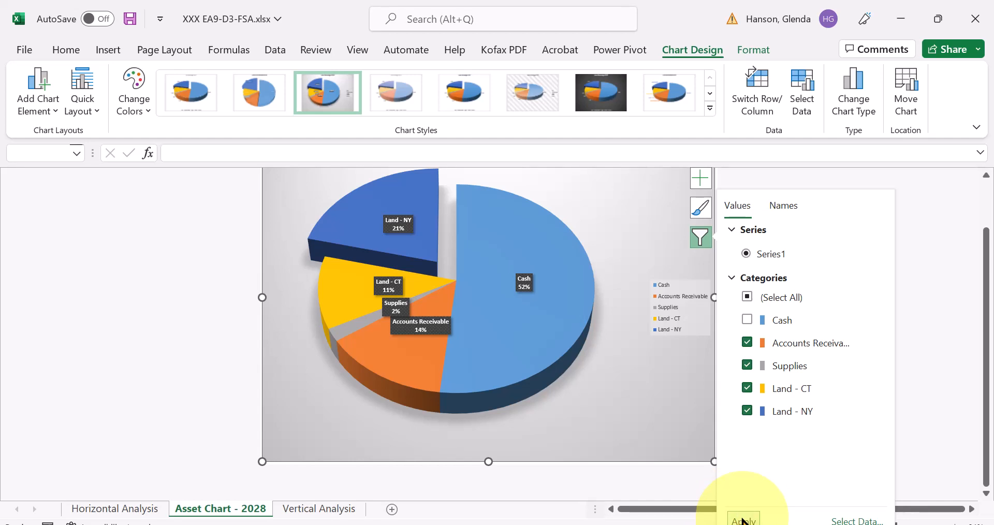
{"action": "left_click", "coordinate": [742, 520]}
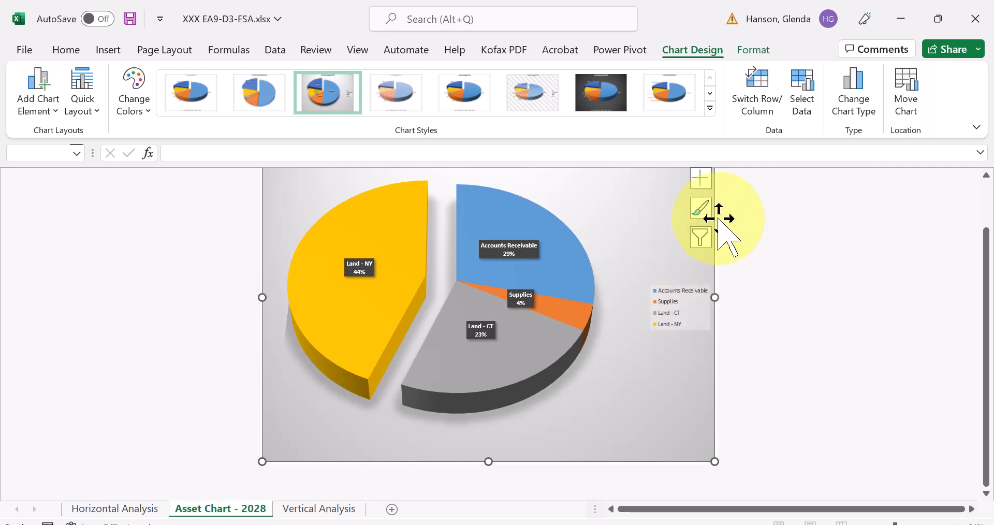
- Restore the Cash category in the asset pie chart's filter and apply it
{"action": "left_click", "coordinate": [701, 239]}
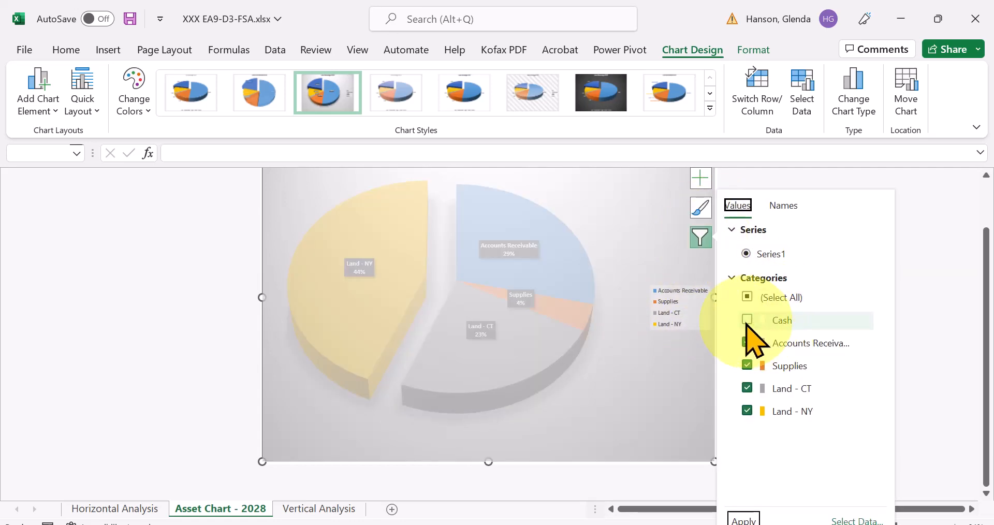
{"action": "left_click", "coordinate": [747, 320]}
{"action": "left_click", "coordinate": [744, 520]}
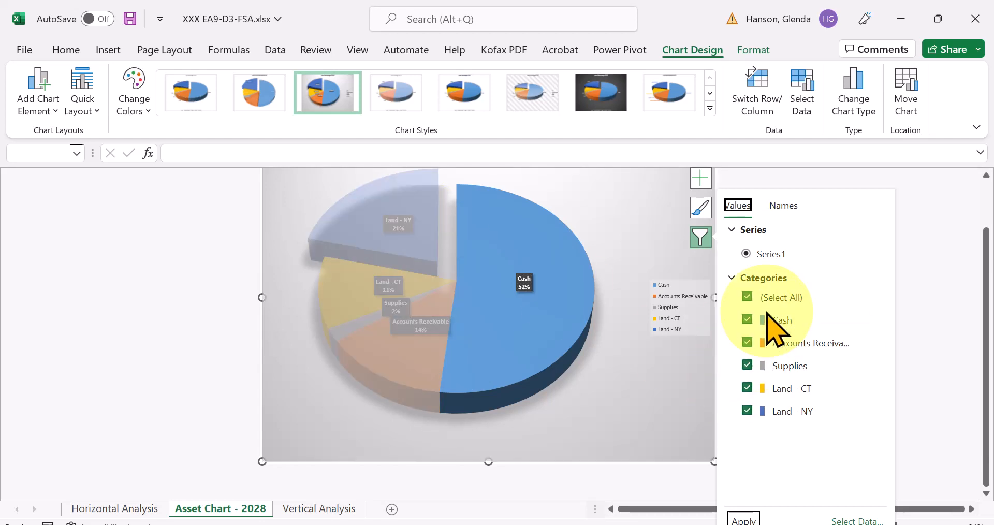
- Filter the Land - CT category out of the asset pie chart, and restore it
{"action": "left_click", "coordinate": [747, 387]}
{"action": "left_click", "coordinate": [744, 519]}
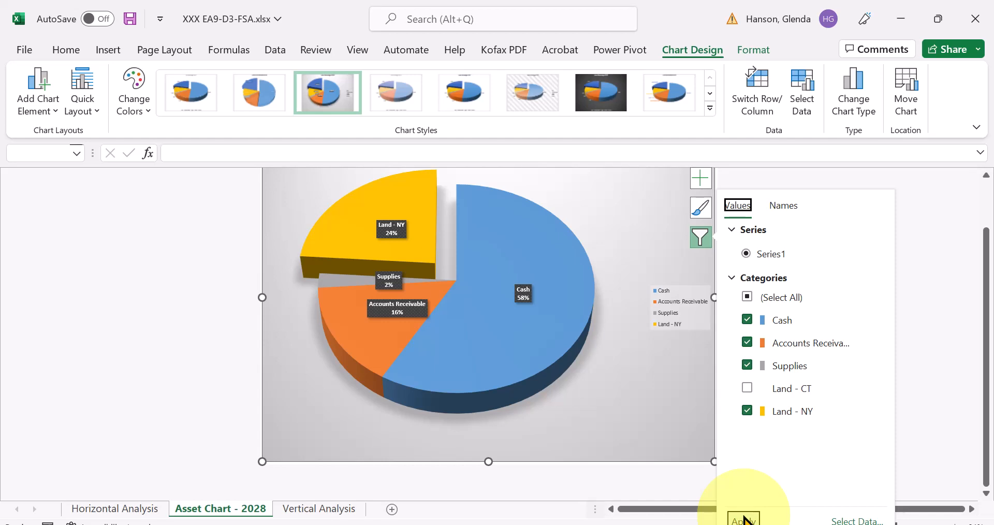
{"action": "left_click", "coordinate": [750, 390]}
{"action": "left_click", "coordinate": [744, 519]}
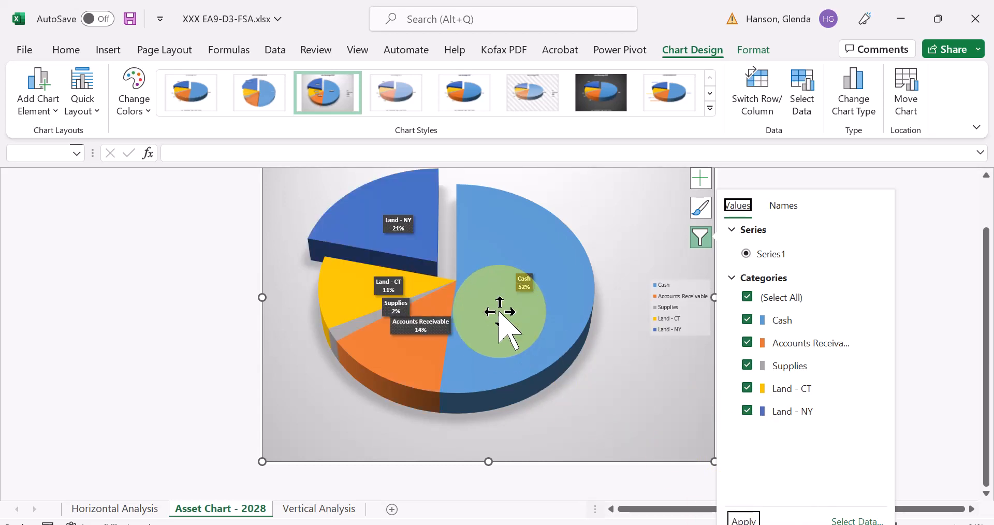
{"action": "mouse_move", "coordinate": [511, 332]}
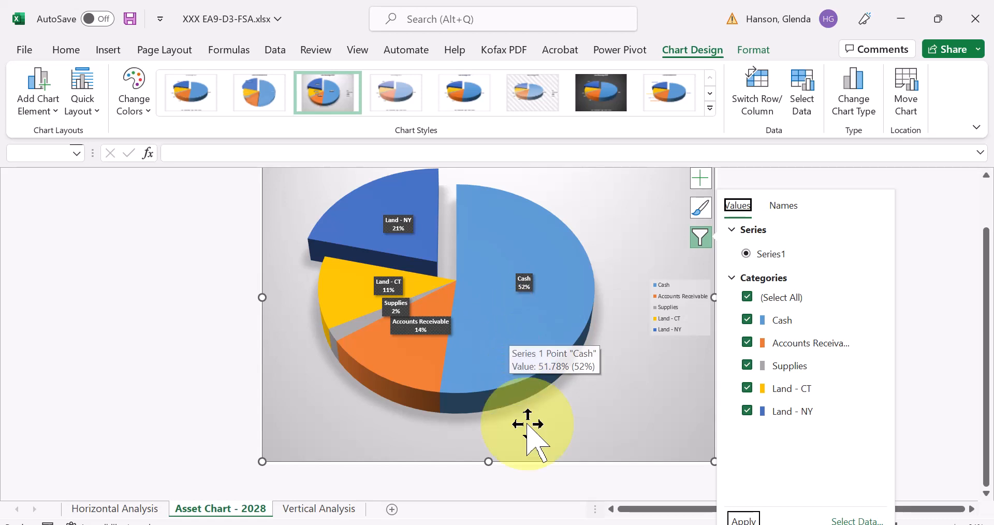
- Switch to the Vertical Analysis sheet and select cell N8 beside the Cash percentages
{"action": "left_click", "coordinate": [326, 509]}
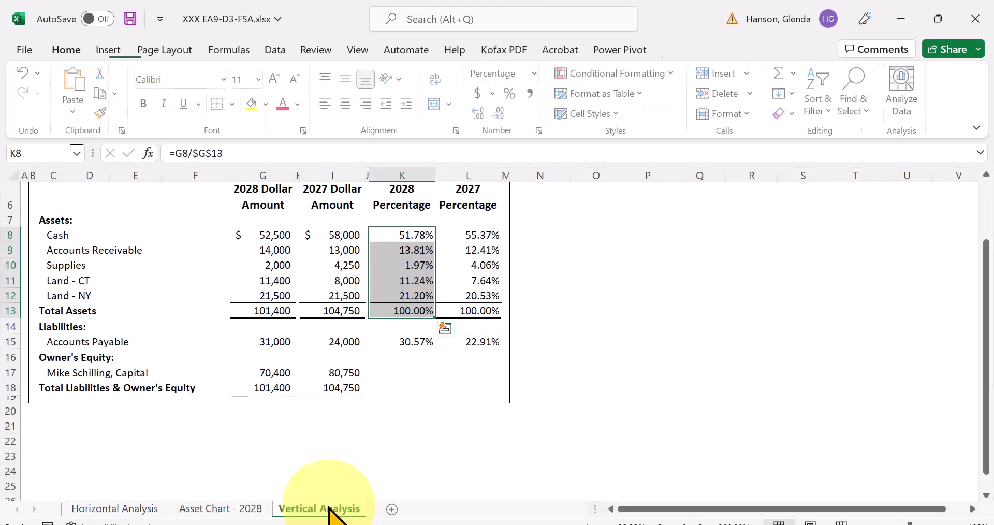
{"action": "left_click", "coordinate": [644, 310]}
{"action": "left_click", "coordinate": [542, 235]}
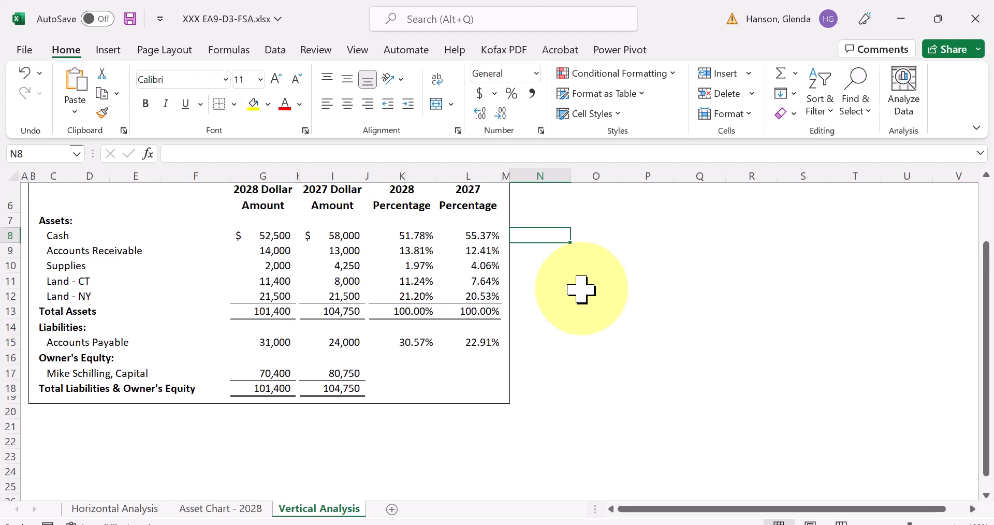
- Try to insert line sparklines in N8:N13 using the percentages in K8:L12 as the data range
{"action": "left_click_drag", "start_coordinate": [546, 235], "coordinate": [543, 309]}
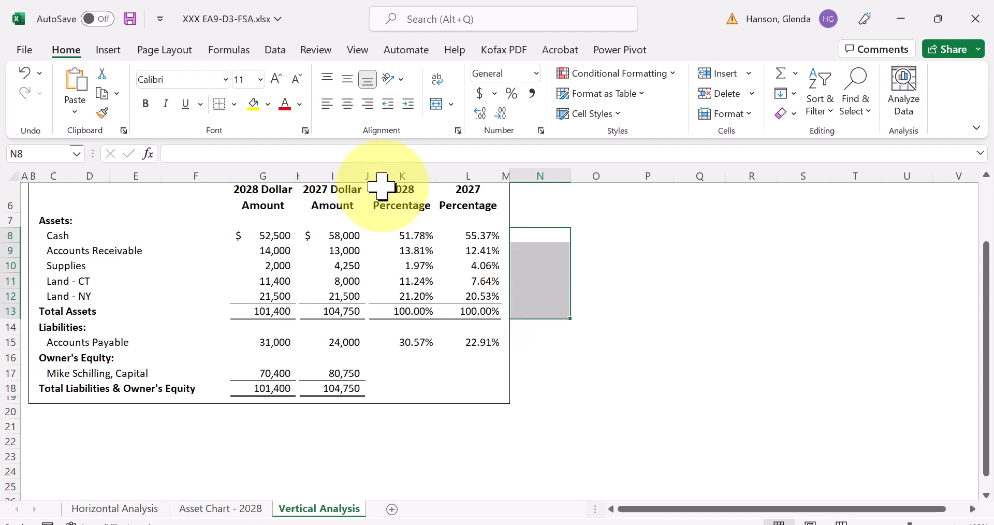
{"action": "left_click", "coordinate": [108, 51]}
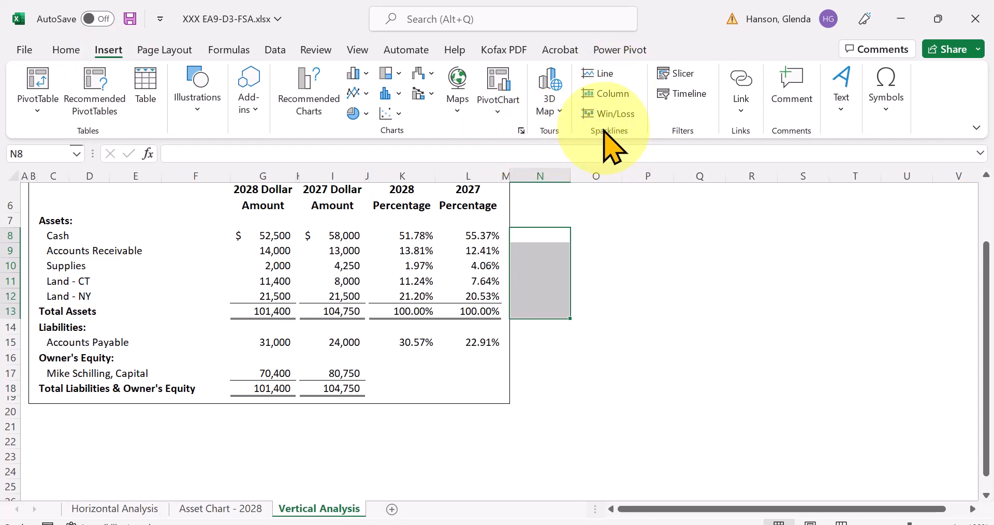
{"action": "left_click", "coordinate": [602, 82]}
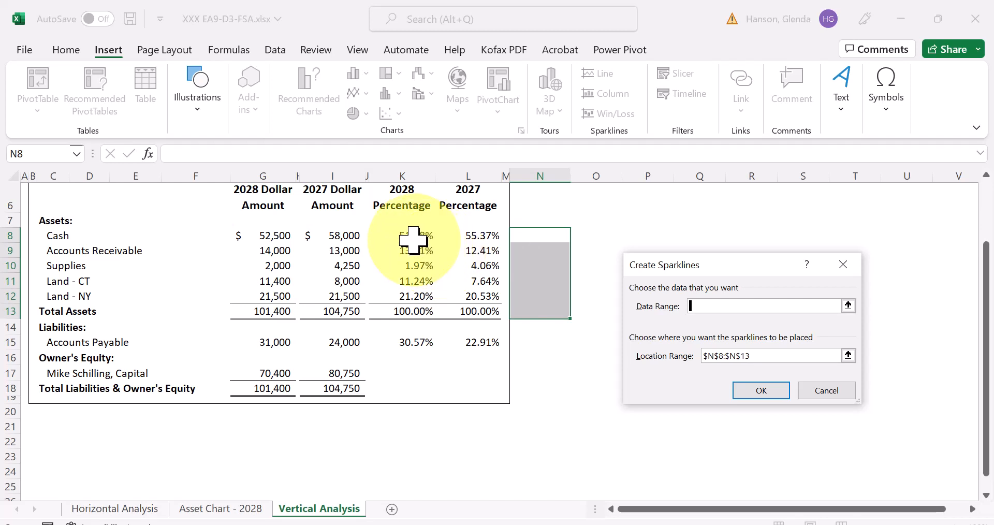
{"action": "left_click_drag", "start_coordinate": [404, 236], "coordinate": [466, 284]}
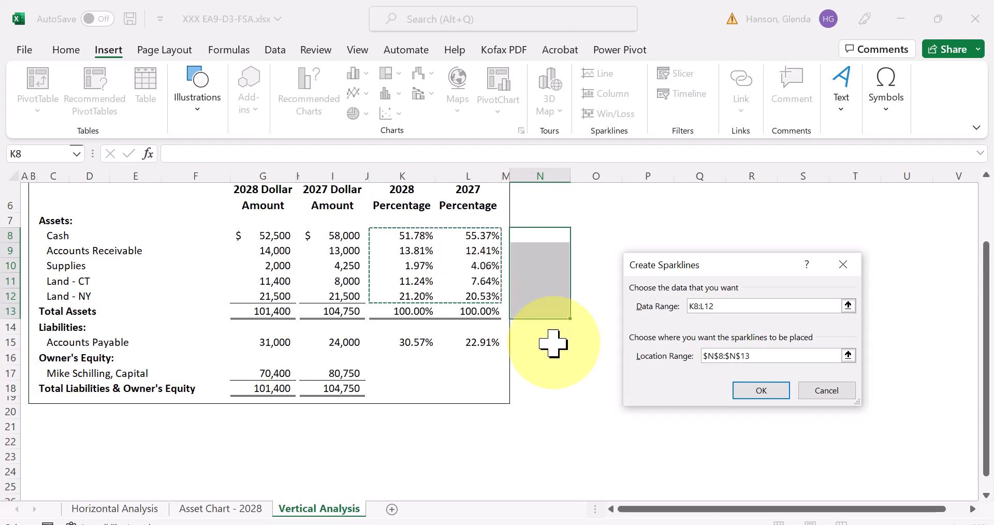
{"action": "left_click", "coordinate": [767, 392]}
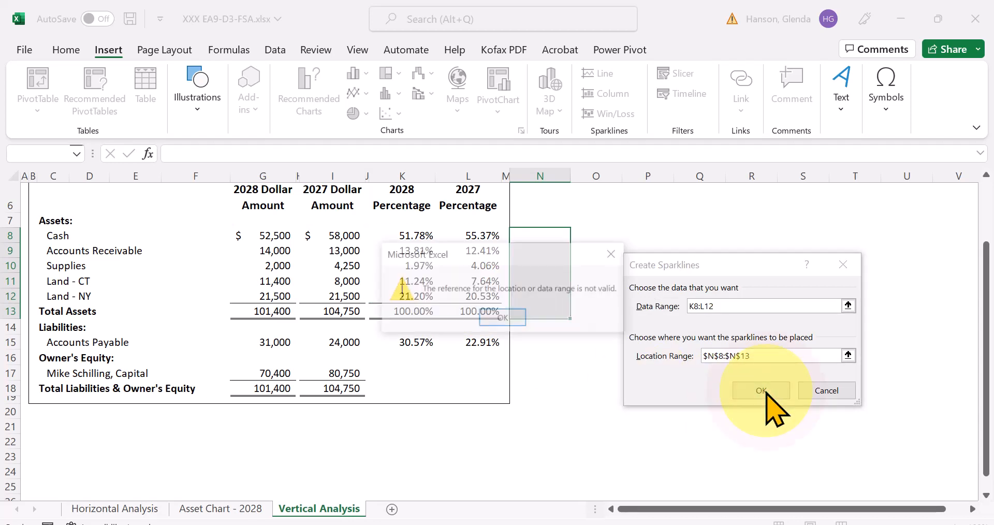
{"action": "left_click", "coordinate": [510, 319]}
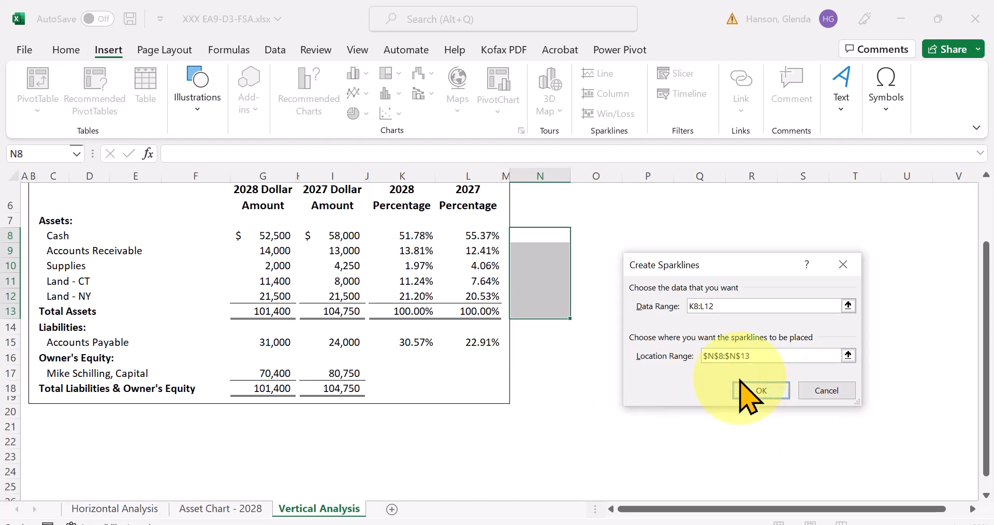
{"action": "left_click", "coordinate": [828, 392]}
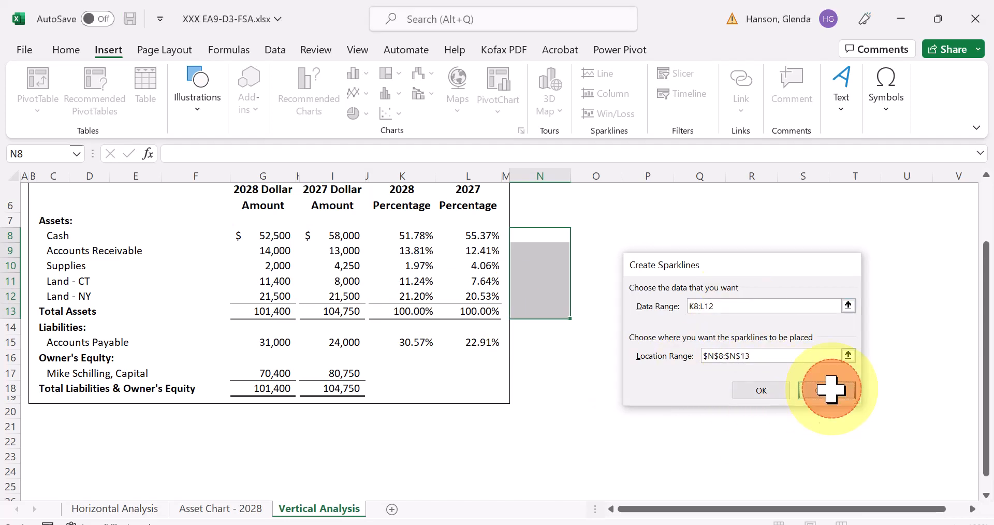
- Insert line sparklines in N8:N12 for the asset percentages, using K8:L12 as the data range
{"action": "left_click", "coordinate": [411, 237]}
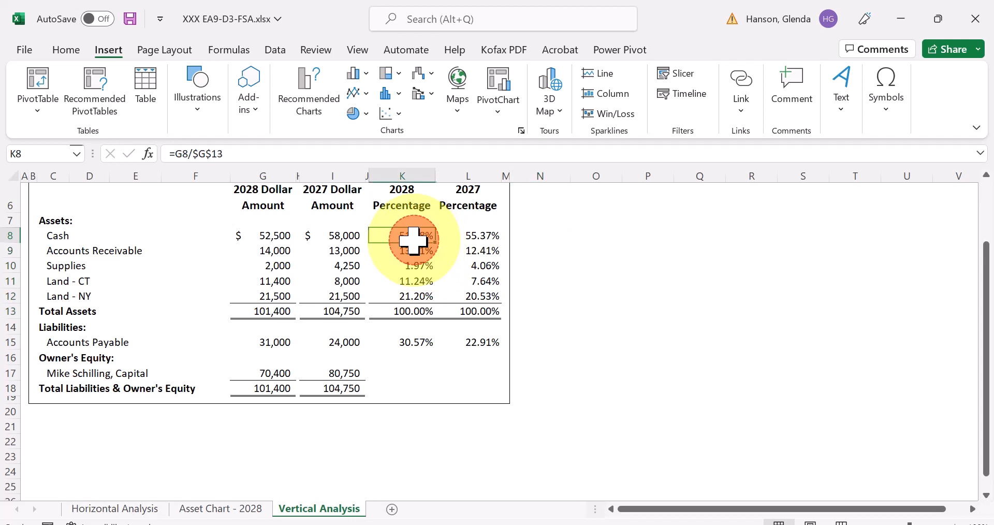
{"action": "left_click", "coordinate": [482, 296]}
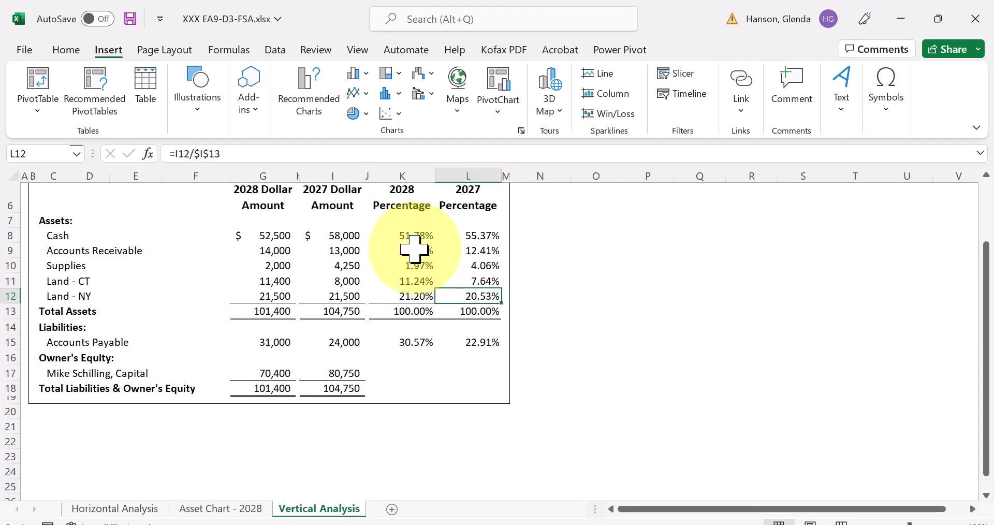
{"action": "left_click", "coordinate": [533, 238]}
{"action": "left_click_drag", "start_coordinate": [533, 238], "coordinate": [533, 300]}
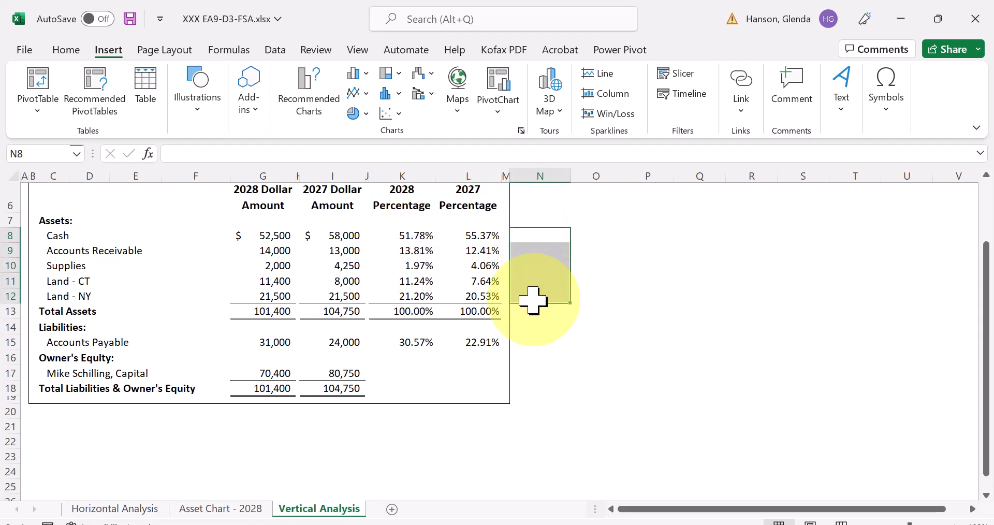
{"action": "left_click", "coordinate": [603, 77]}
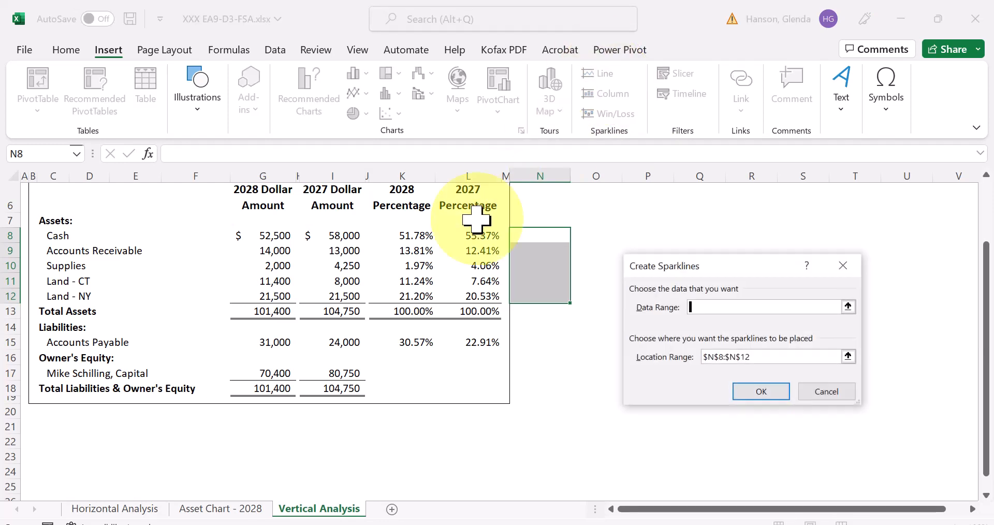
{"action": "left_click_drag", "start_coordinate": [413, 231], "coordinate": [475, 296]}
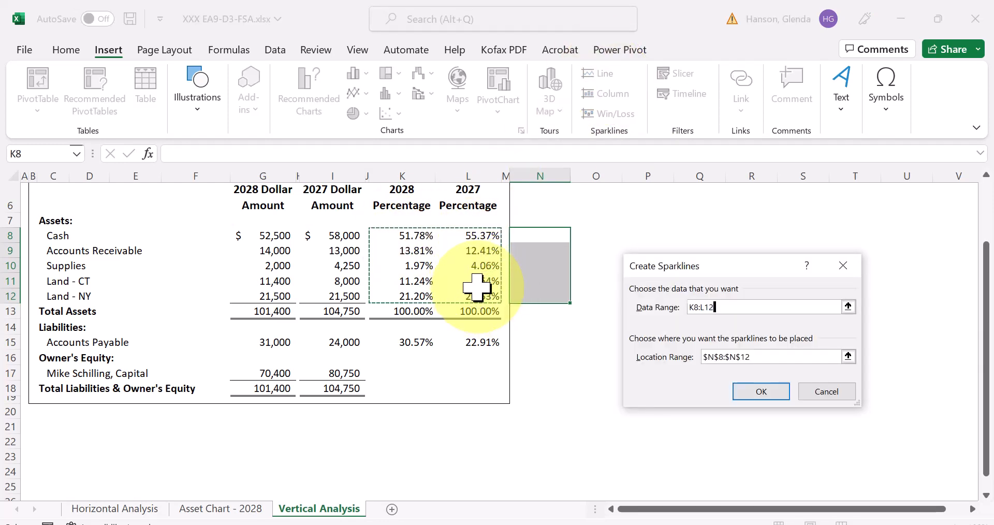
{"action": "left_click", "coordinate": [763, 390]}
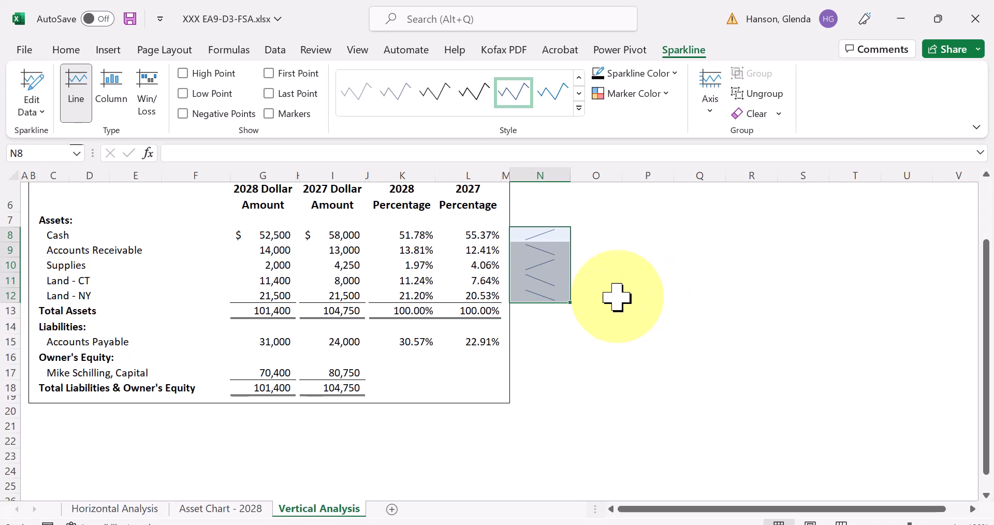
{"action": "left_click", "coordinate": [408, 309]}
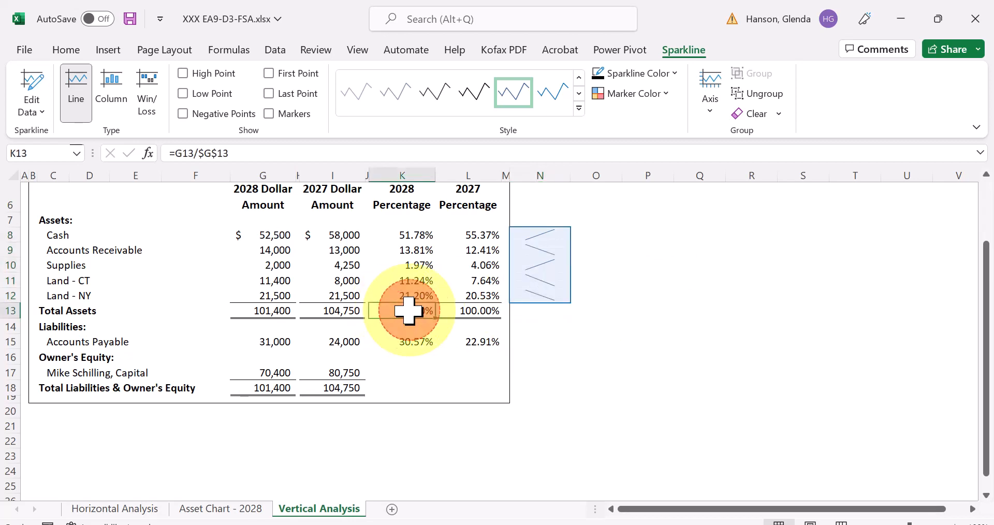
{"action": "left_click", "coordinate": [468, 311]}
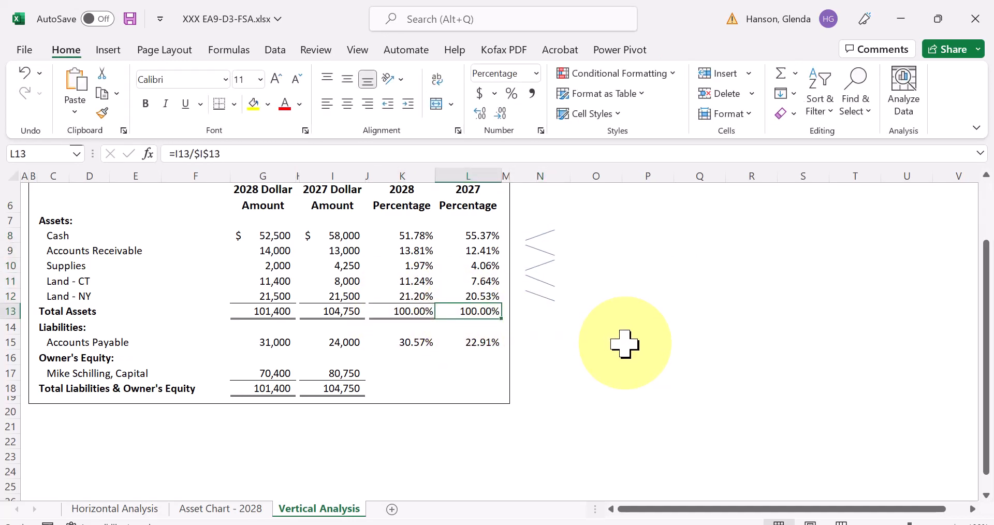
- Insert a line sparkline in N15 for Accounts Payable, using K15:L15 as the data range
{"action": "left_click", "coordinate": [539, 343]}
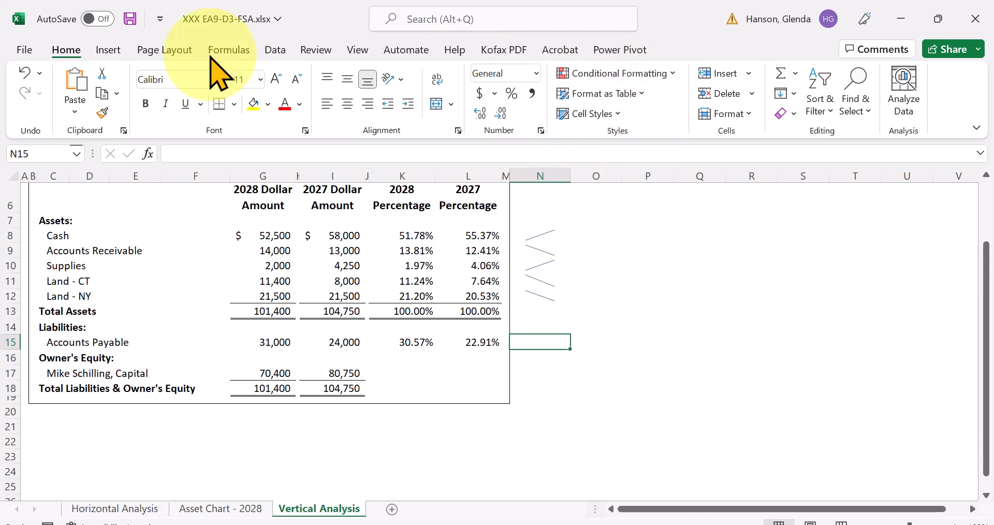
{"action": "left_click", "coordinate": [108, 50]}
{"action": "left_click", "coordinate": [593, 73]}
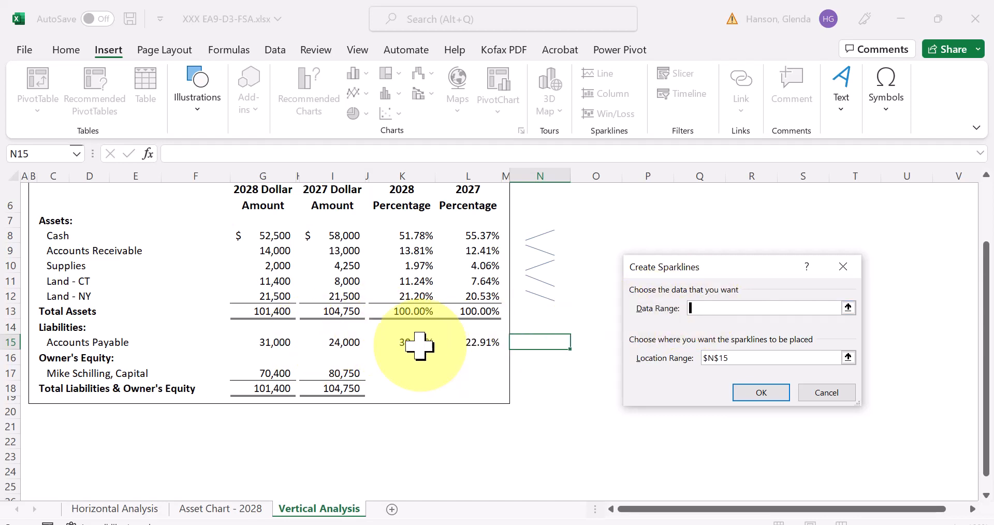
{"action": "left_click_drag", "start_coordinate": [409, 346], "coordinate": [450, 342]}
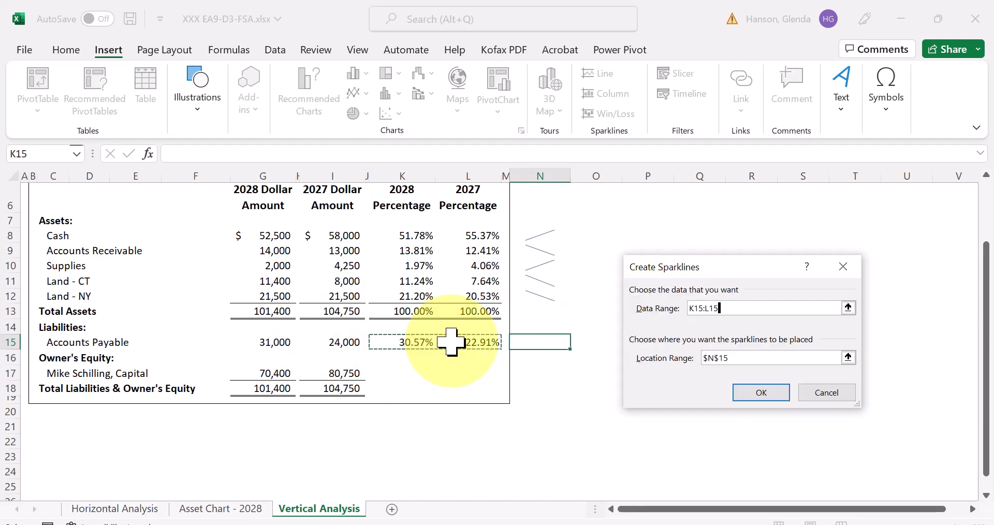
{"action": "left_click", "coordinate": [757, 391]}
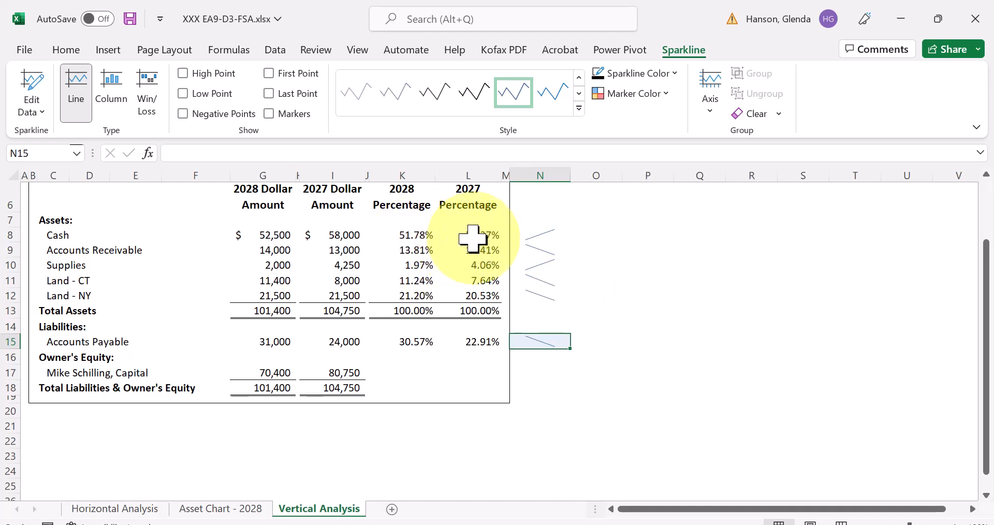
- Insert a line sparkline in N17 for the owner's capital row, using K17:L17 as the data range
{"action": "left_click", "coordinate": [544, 373]}
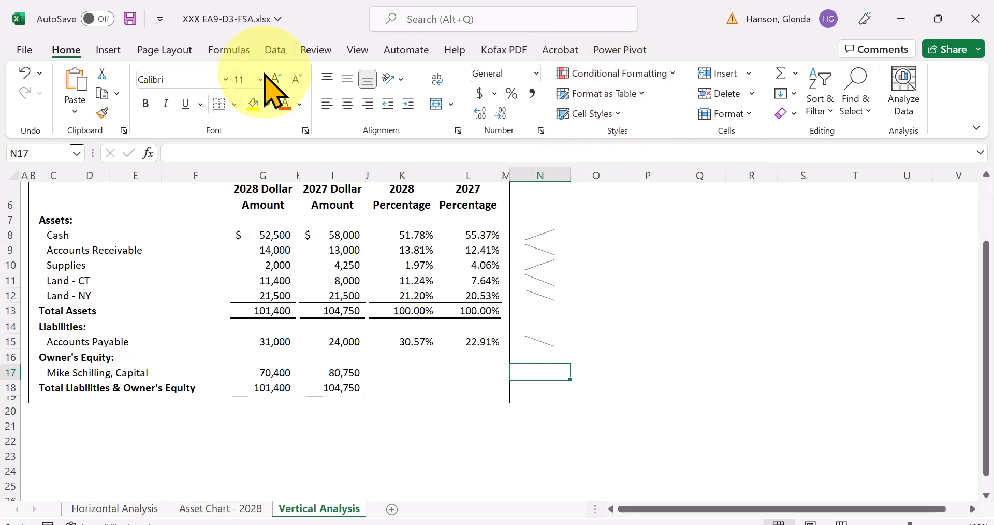
{"action": "left_click", "coordinate": [108, 50]}
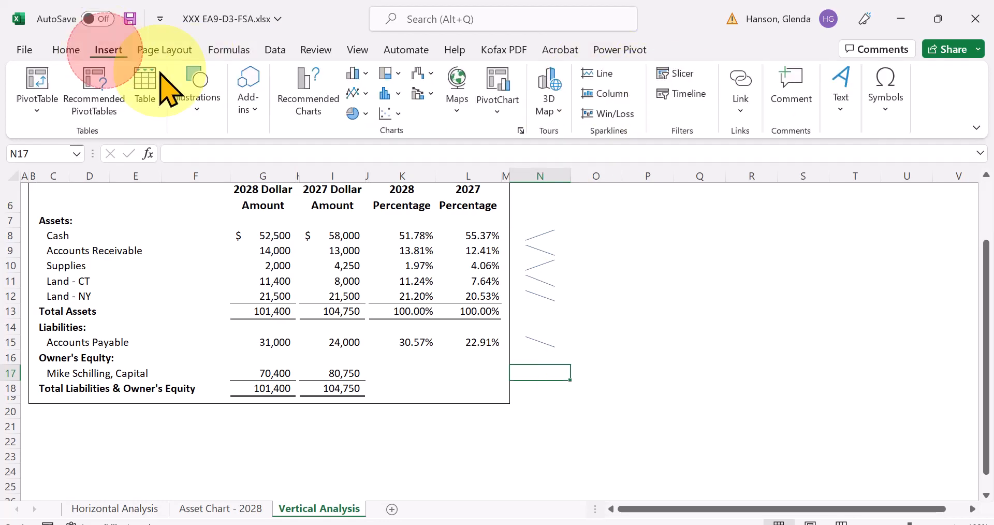
{"action": "left_click", "coordinate": [601, 75]}
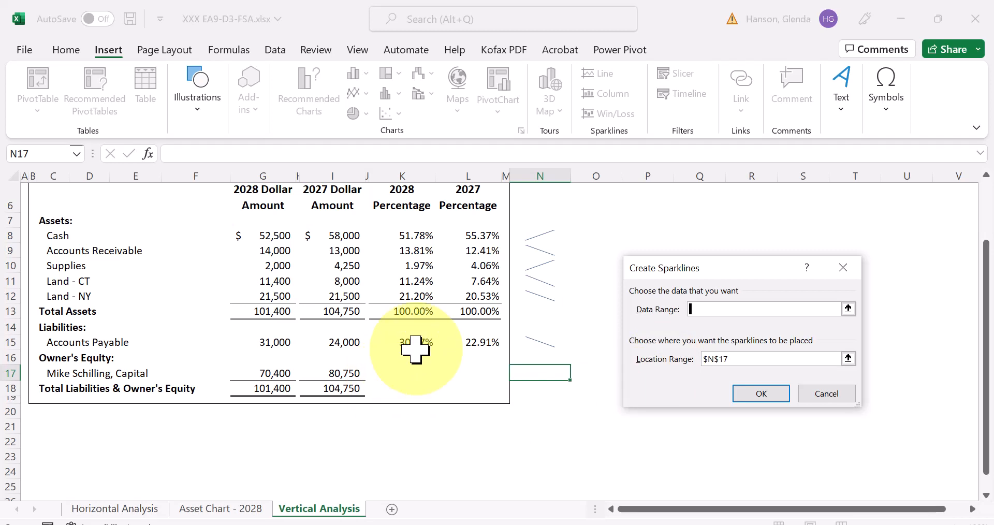
{"action": "left_click", "coordinate": [402, 376]}
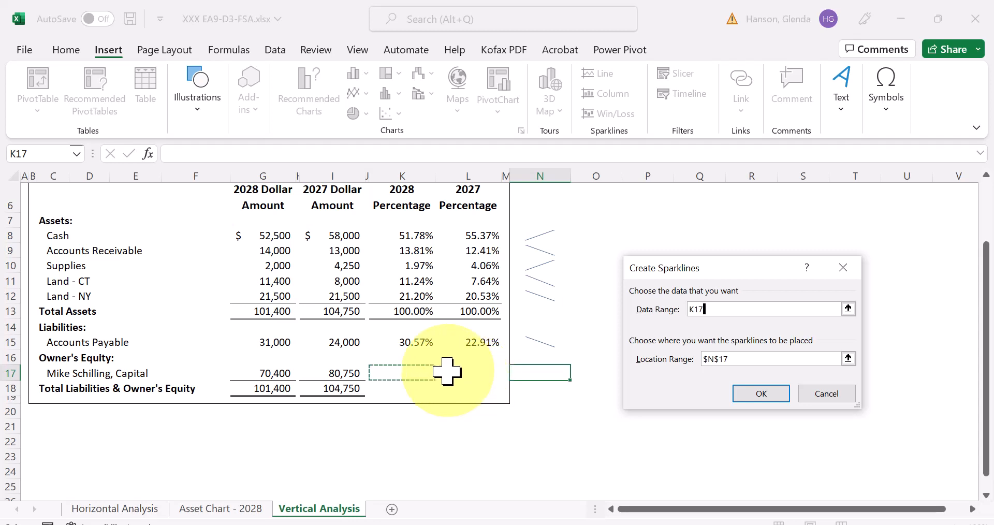
{"action": "left_click", "coordinate": [418, 371]}
{"action": "left_click_drag", "start_coordinate": [418, 371], "coordinate": [446, 372]}
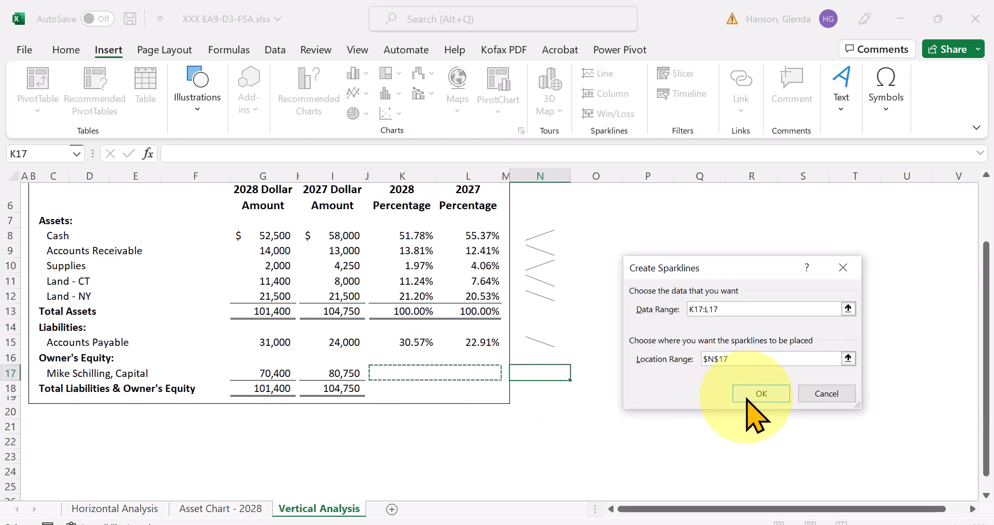
{"action": "left_click", "coordinate": [760, 394]}
{"action": "left_click", "coordinate": [540, 391]}
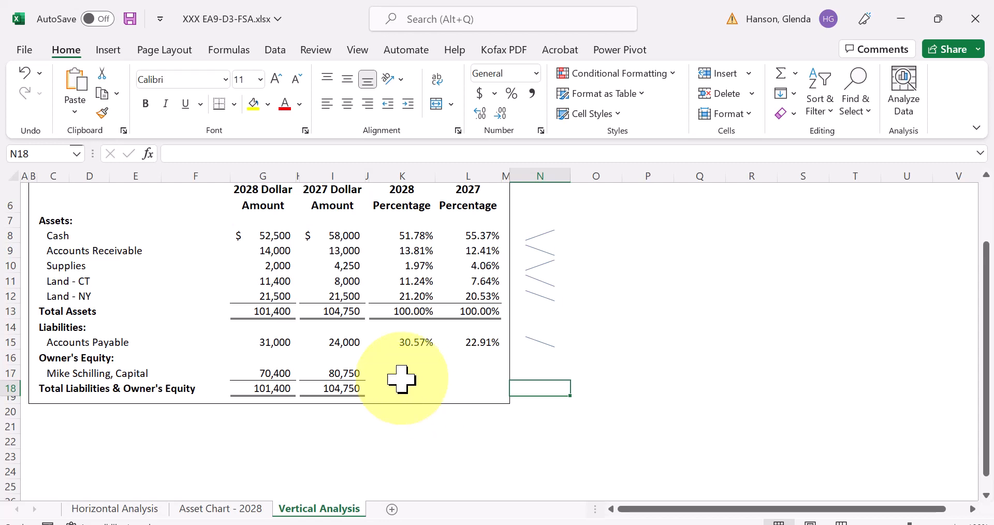
- Copy the Accounts Payable percentage formulas in K15:L15 to K17:L17 in the owner's capital row
{"action": "left_click", "coordinate": [402, 375]}
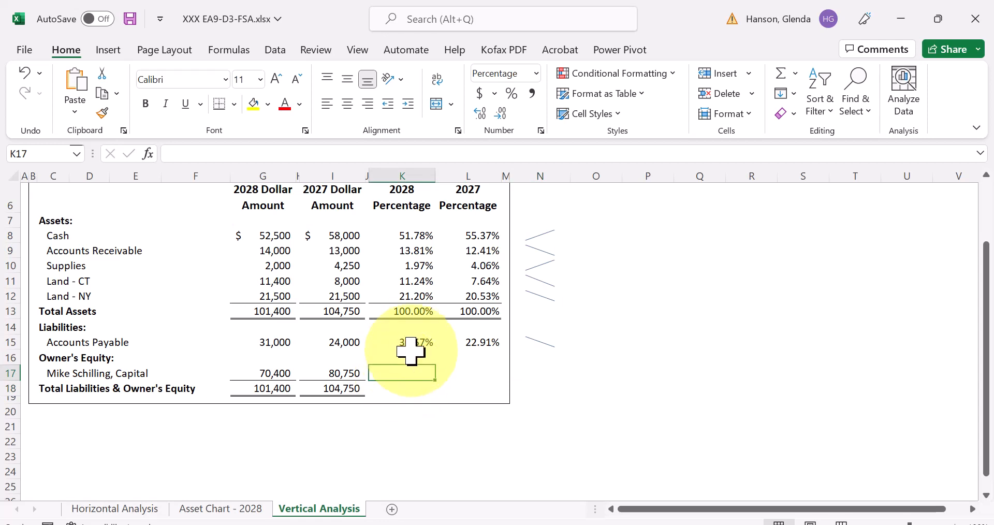
{"action": "left_click_drag", "start_coordinate": [411, 342], "coordinate": [449, 343]}
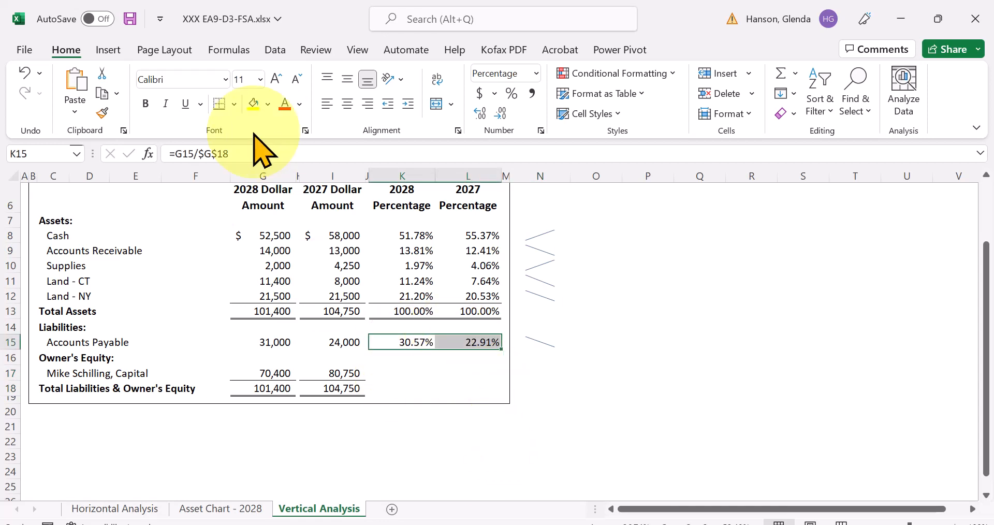
{"action": "left_click", "coordinate": [396, 379]}
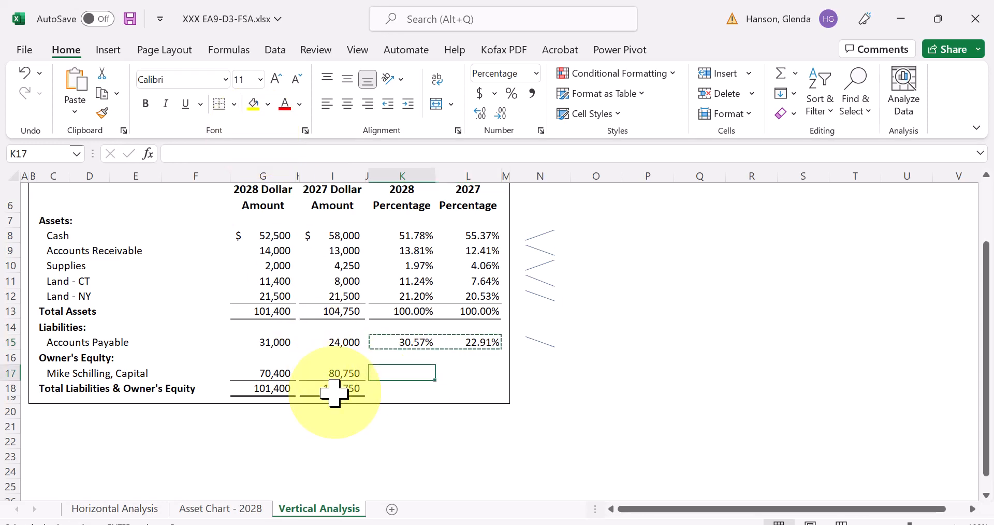
{"action": "key", "text": "ctrl+v"}
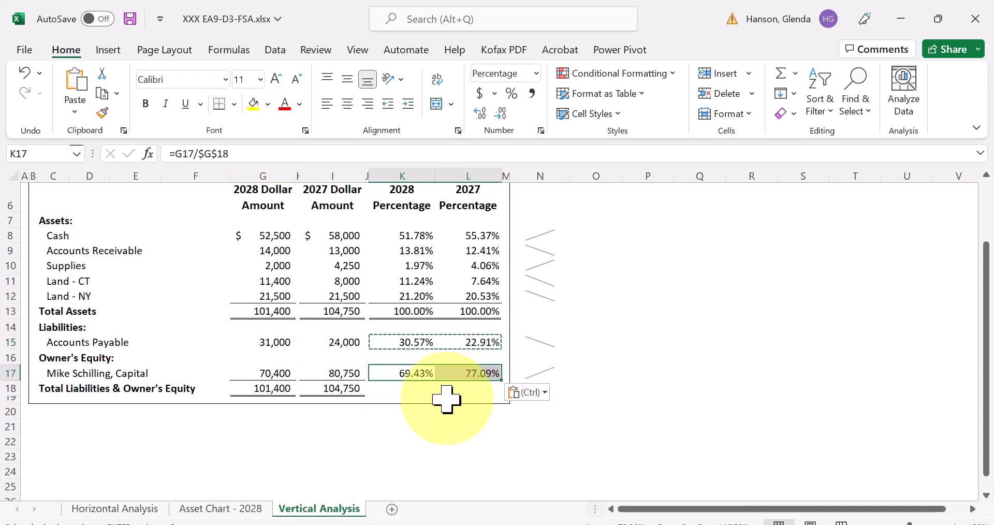
{"action": "left_click", "coordinate": [409, 387]}
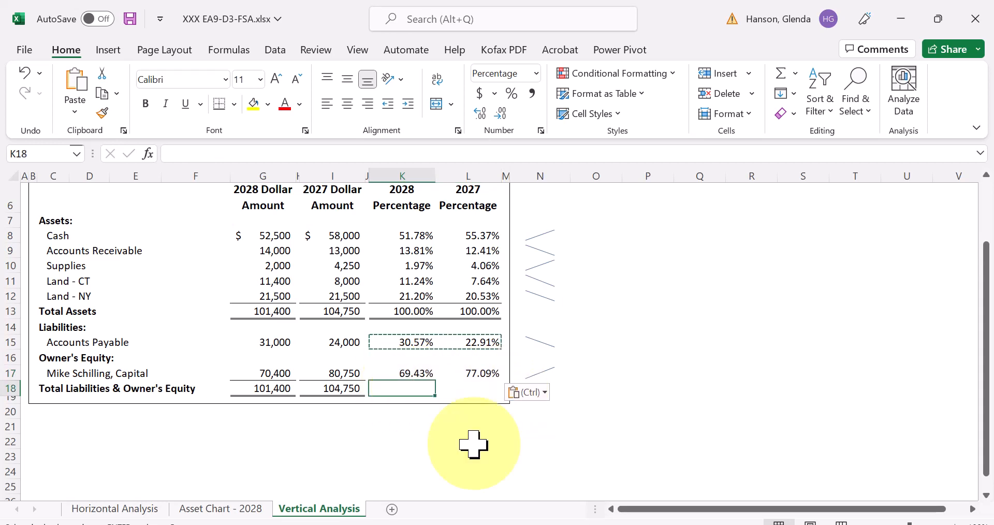
{"action": "left_click", "coordinate": [548, 374]}
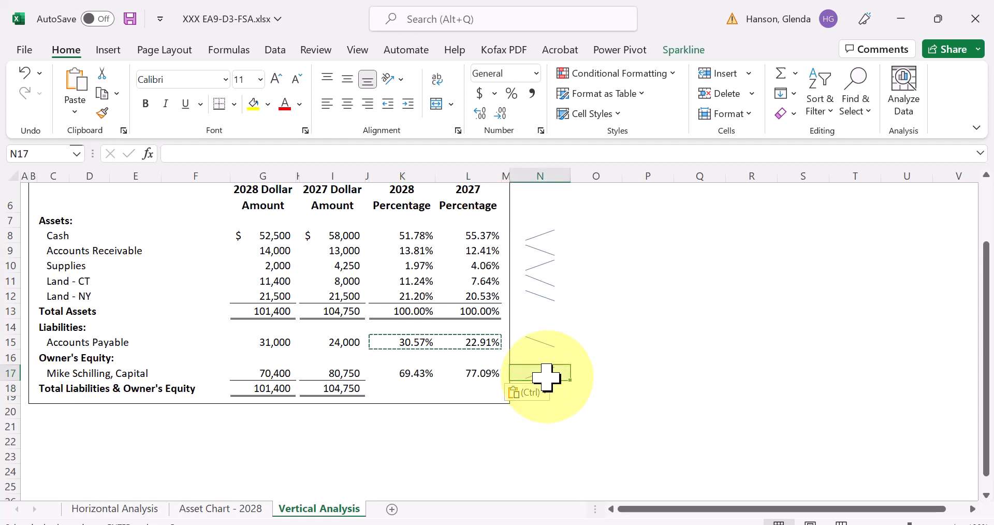
{"action": "left_click", "coordinate": [642, 399]}
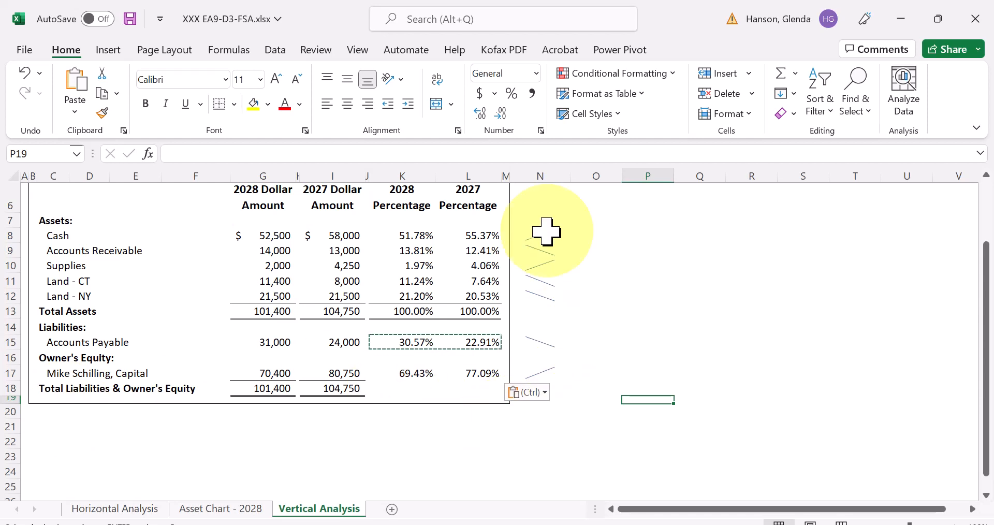
- Delete the note about the same period from cell N3 on the Vertical Analysis sheet
{"action": "left_click", "coordinate": [541, 195]}
{"action": "left_click_drag", "start_coordinate": [976, 310], "coordinate": [976, 256]}
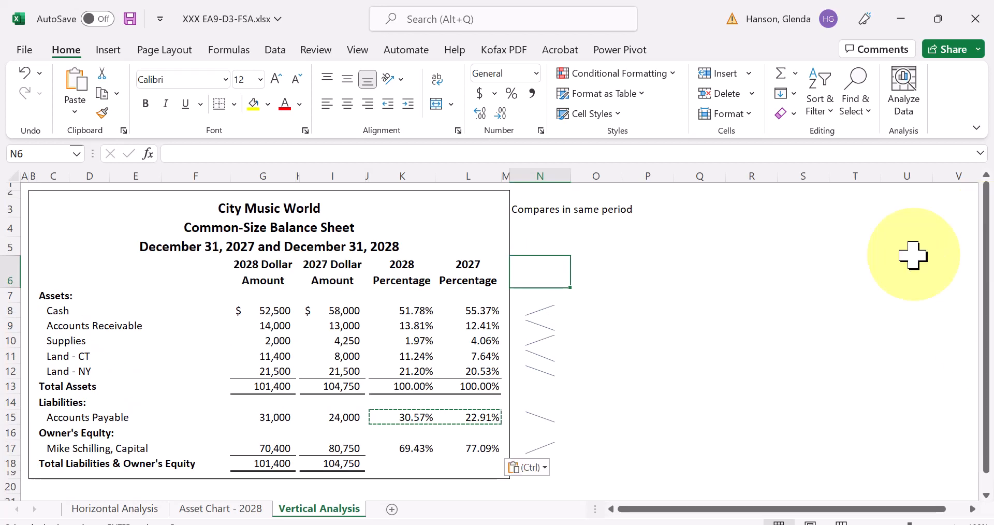
{"action": "left_click", "coordinate": [549, 212]}
{"action": "key", "text": "Delete"}
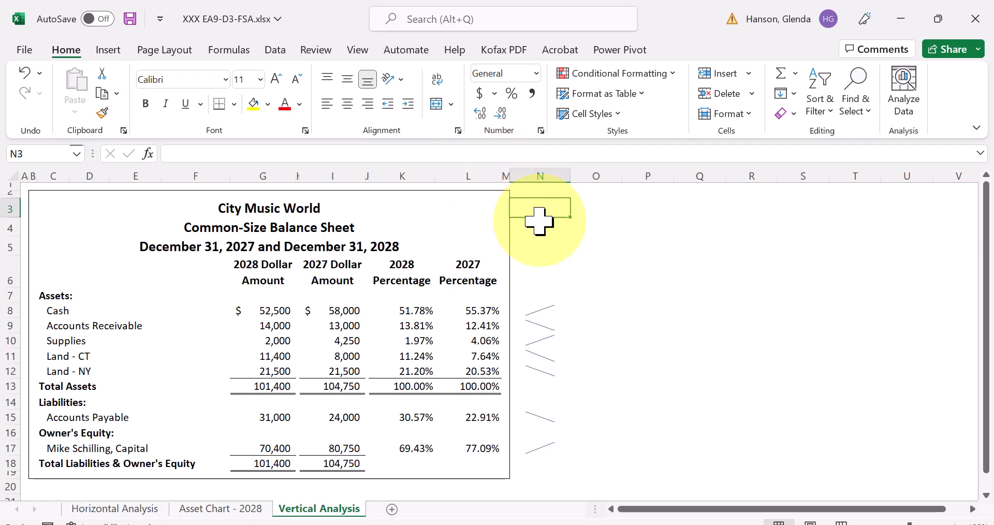
{"action": "left_click", "coordinate": [543, 196]}
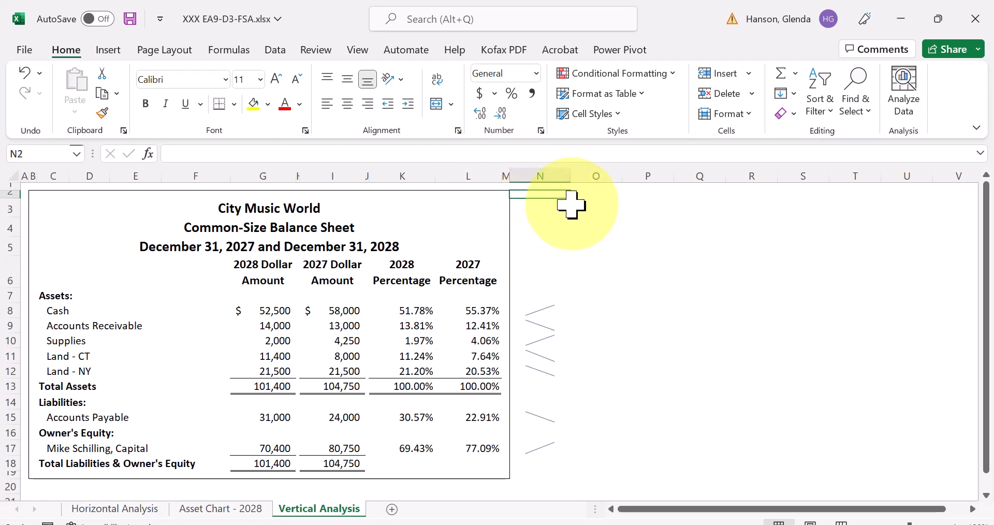
{"action": "left_click_drag", "start_coordinate": [572, 202], "coordinate": [580, 481]}
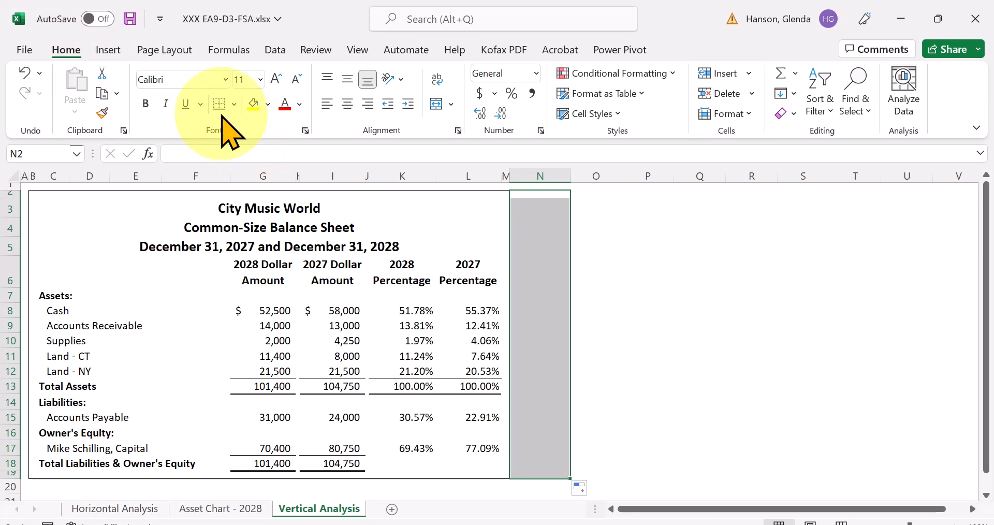
{"action": "left_click", "coordinate": [234, 105]}
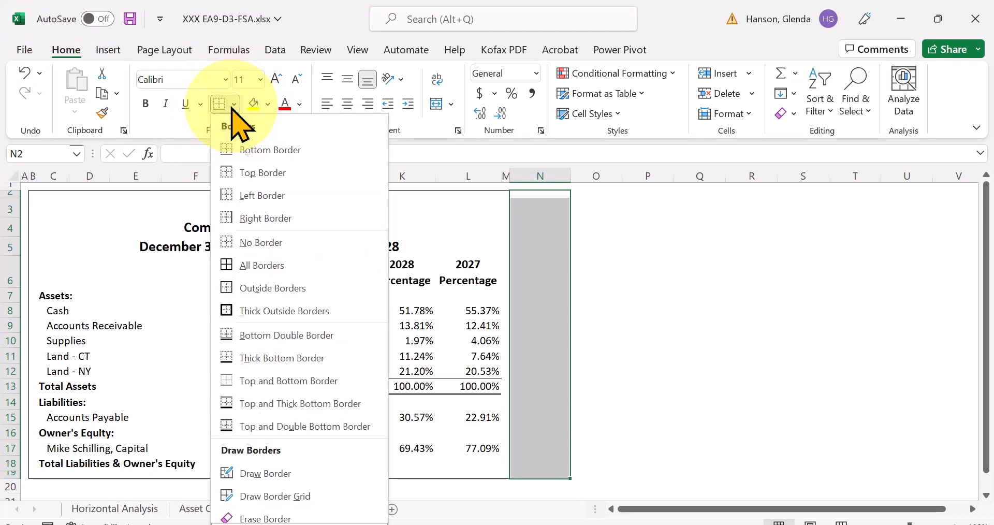
{"action": "left_click", "coordinate": [266, 246]}
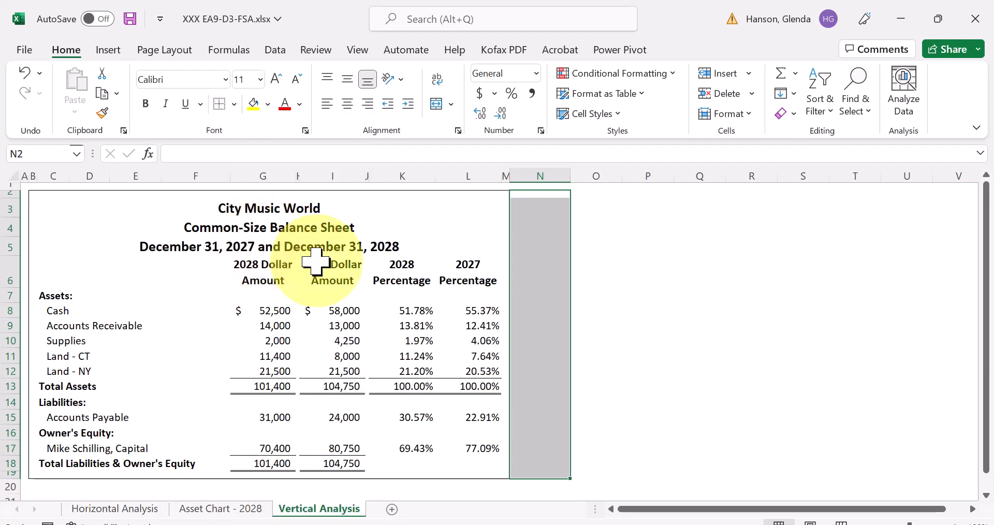
{"action": "left_click", "coordinate": [670, 339]}
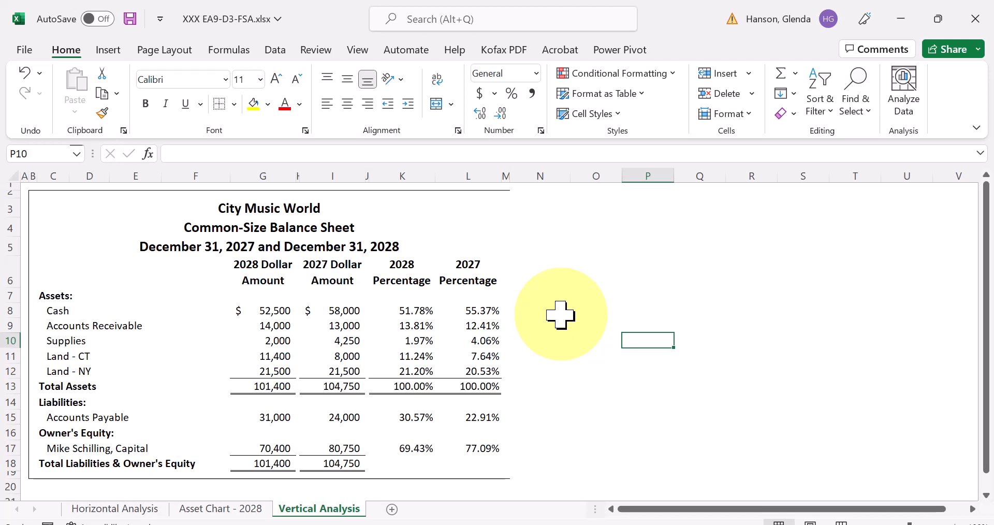
{"action": "key", "text": "ctrl+z"}
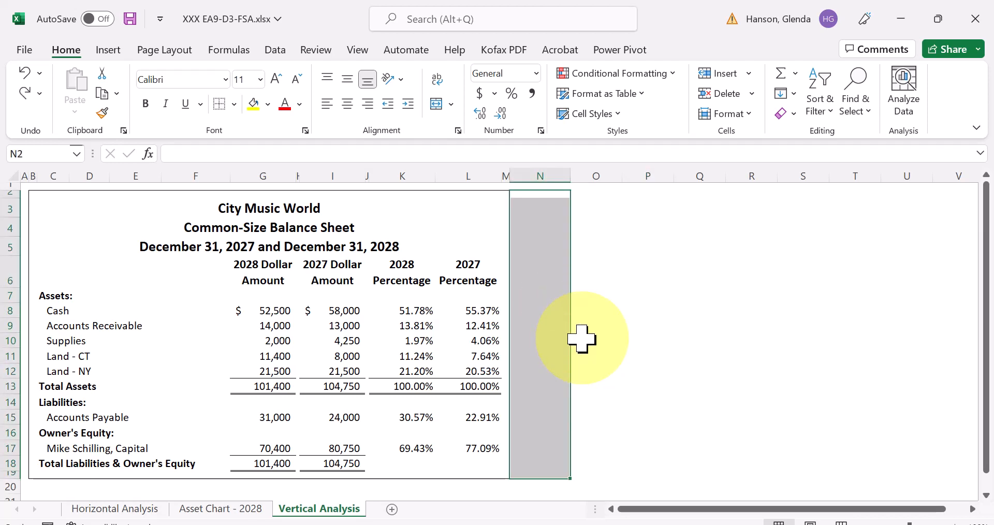
{"action": "key", "text": "ctrl+y"}
{"action": "left_click", "coordinate": [609, 355]}
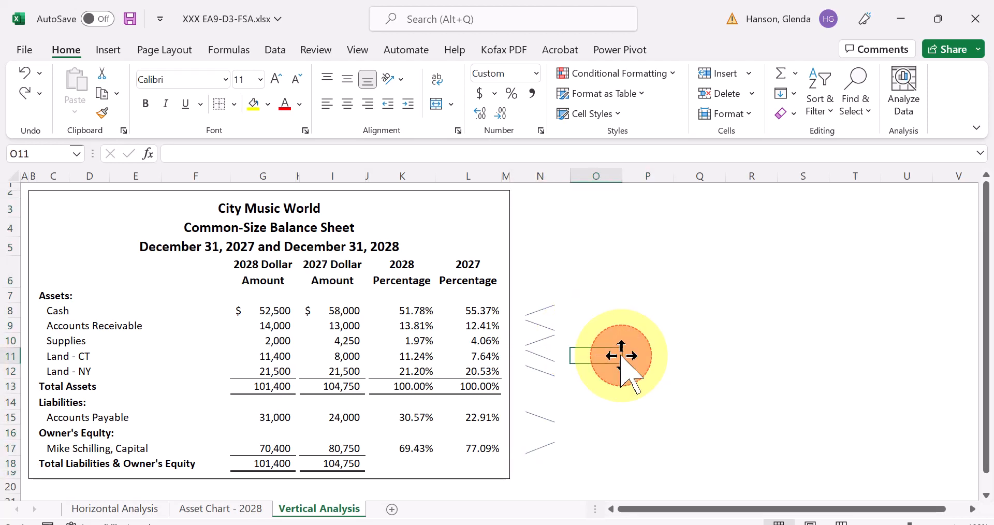
- Remove the borders from the sparkline column cells N2:N19, keeping the sparklines in place
{"action": "left_click_drag", "start_coordinate": [529, 205], "coordinate": [564, 474]}
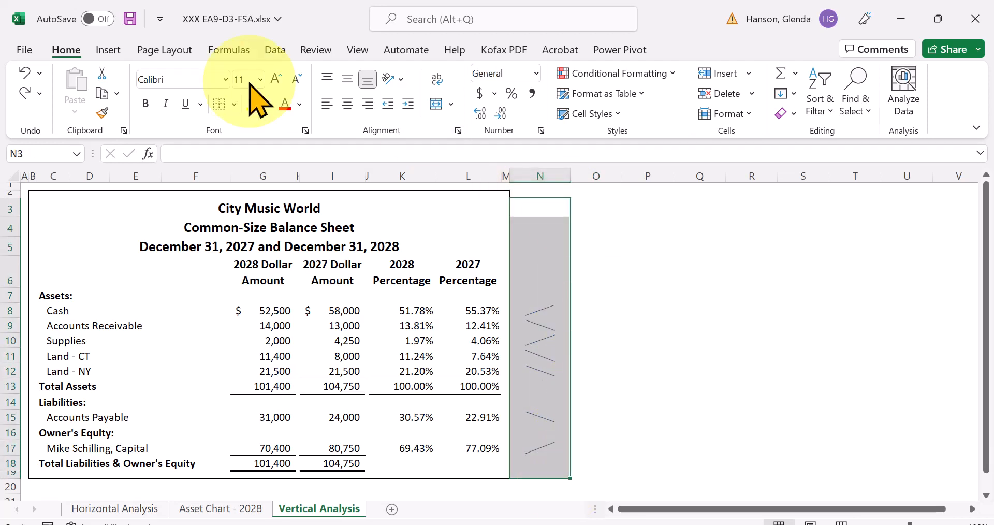
{"action": "left_click", "coordinate": [219, 106]}
{"action": "left_click", "coordinate": [735, 309]}
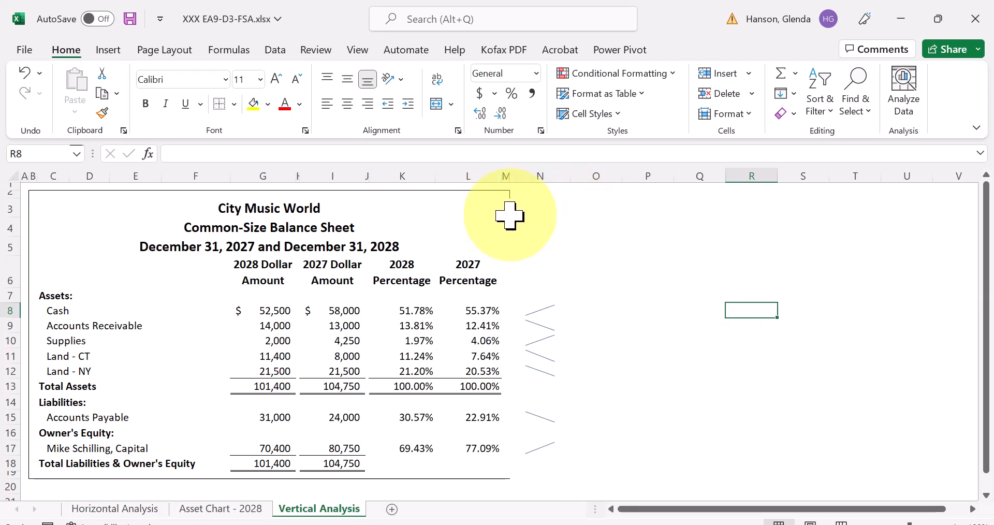
{"action": "left_click", "coordinate": [522, 195]}
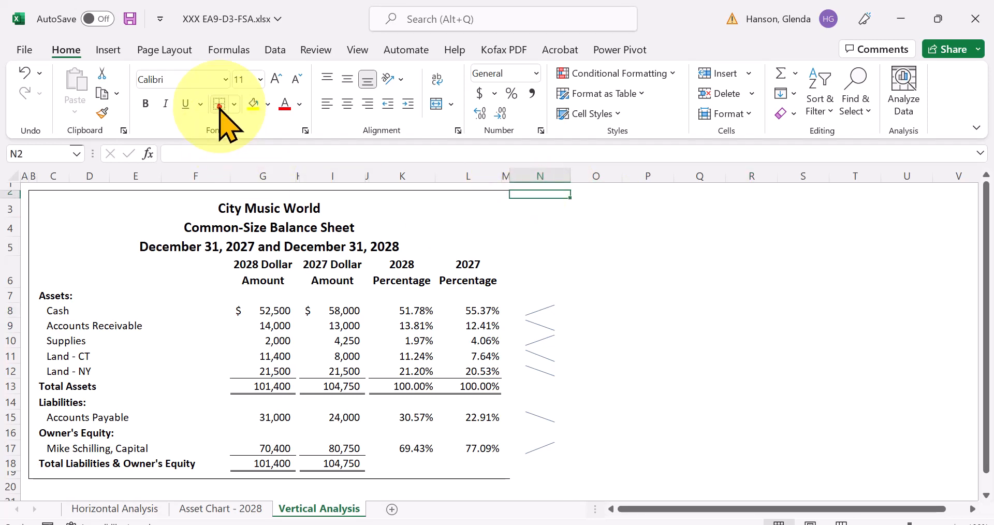
{"action": "left_click", "coordinate": [659, 239]}
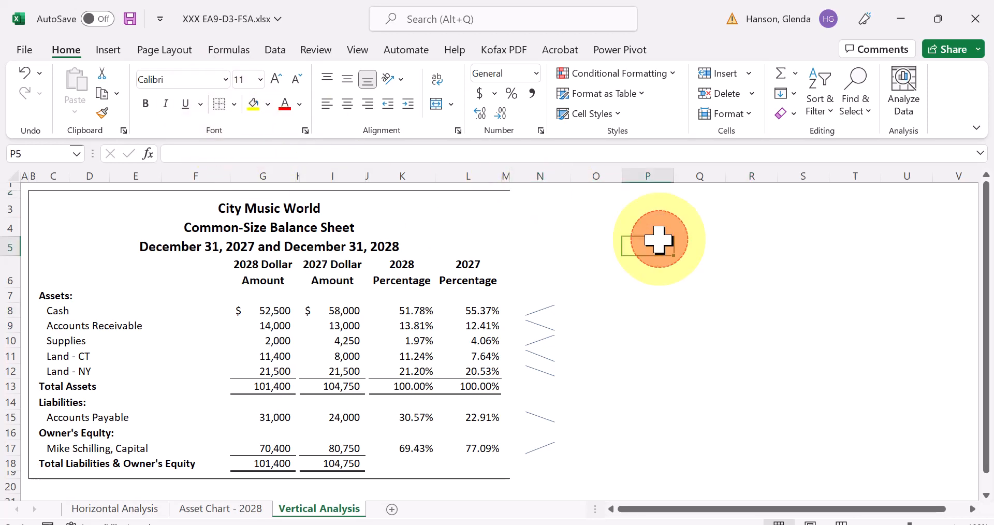
- Apply outside borders around C2:N19 so the balance sheet frame includes the sparkline column
{"action": "left_click", "coordinate": [42, 203]}
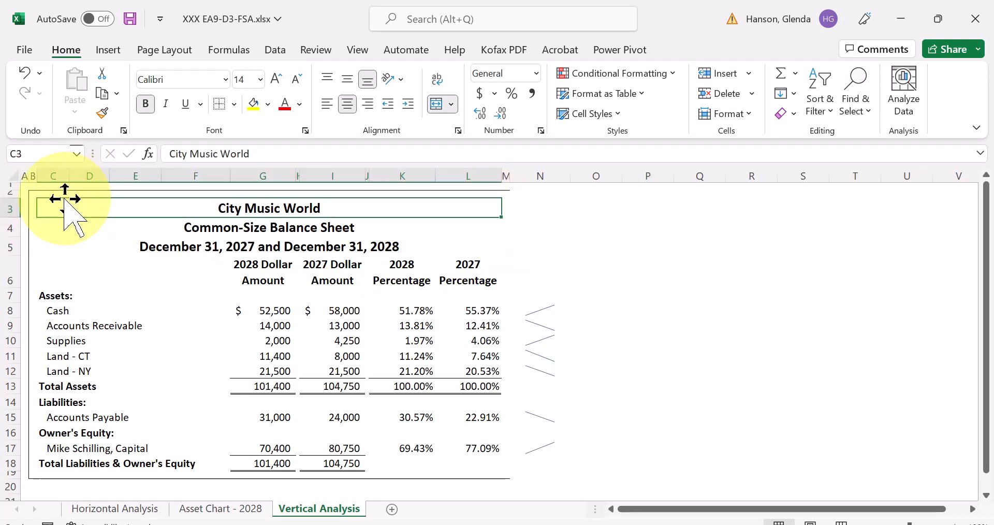
{"action": "mouse_move", "coordinate": [54, 193]}
{"action": "left_mouse_down"}
{"action": "mouse_move", "coordinate": [504, 204]}
{"action": "mouse_move", "coordinate": [543, 372]}
{"action": "mouse_move", "coordinate": [539, 471]}
{"action": "left_mouse_up"}
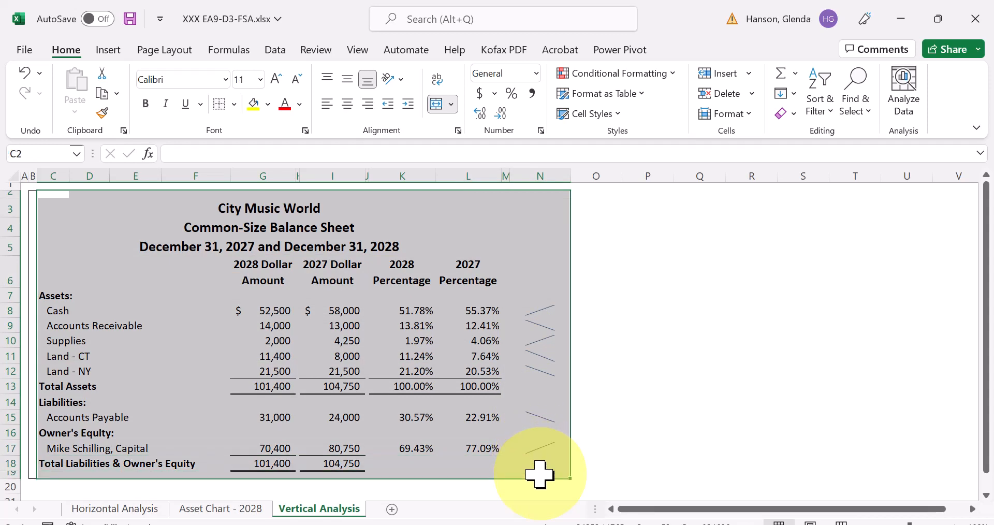
{"action": "left_click", "coordinate": [234, 104]}
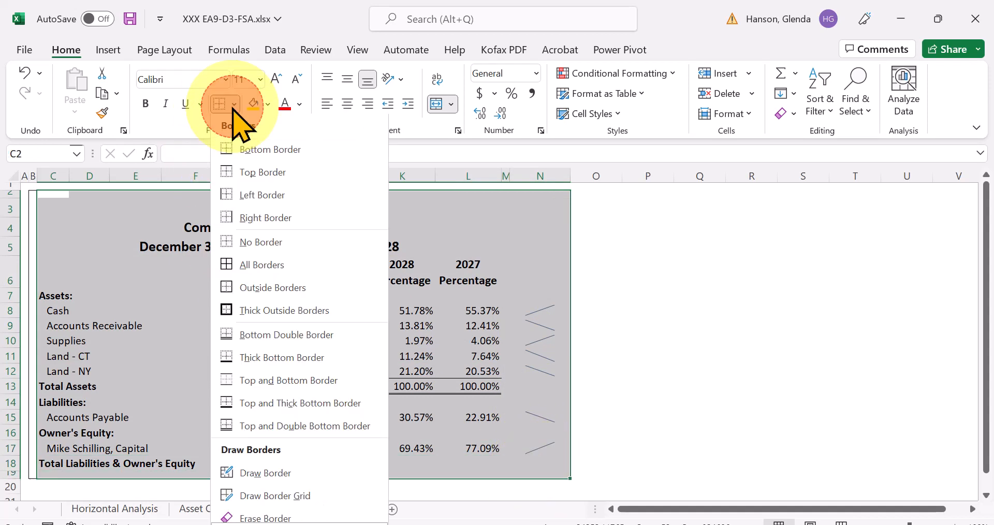
{"action": "left_click", "coordinate": [274, 288]}
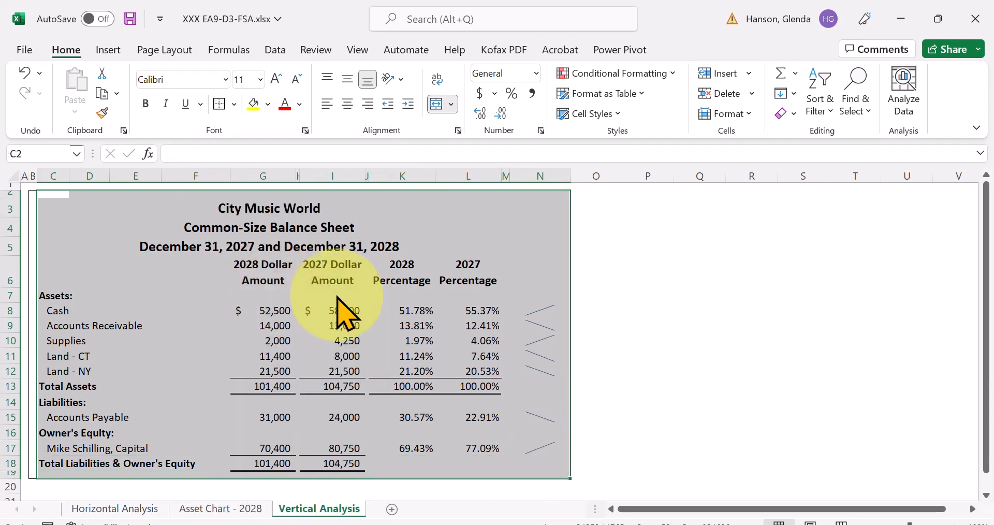
{"action": "left_click", "coordinate": [698, 340]}
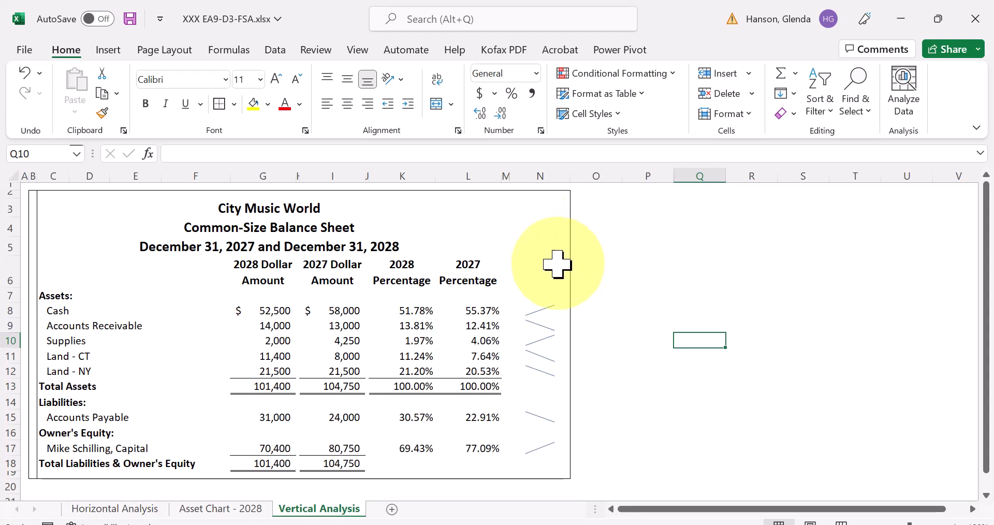
- Enter the column heading "Sparkline Trends" in cell N6
{"action": "left_click", "coordinate": [533, 279]}
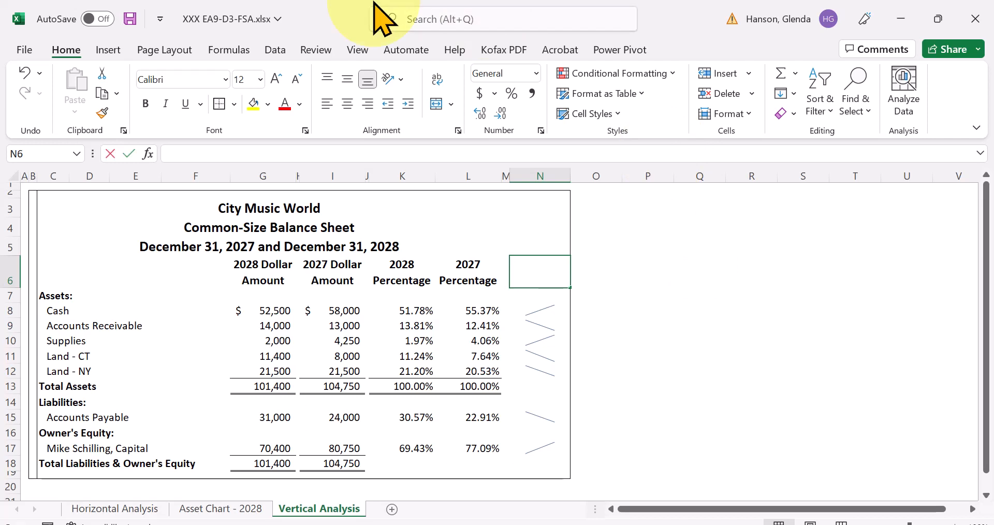
{"action": "type", "text": "Sparkl"}
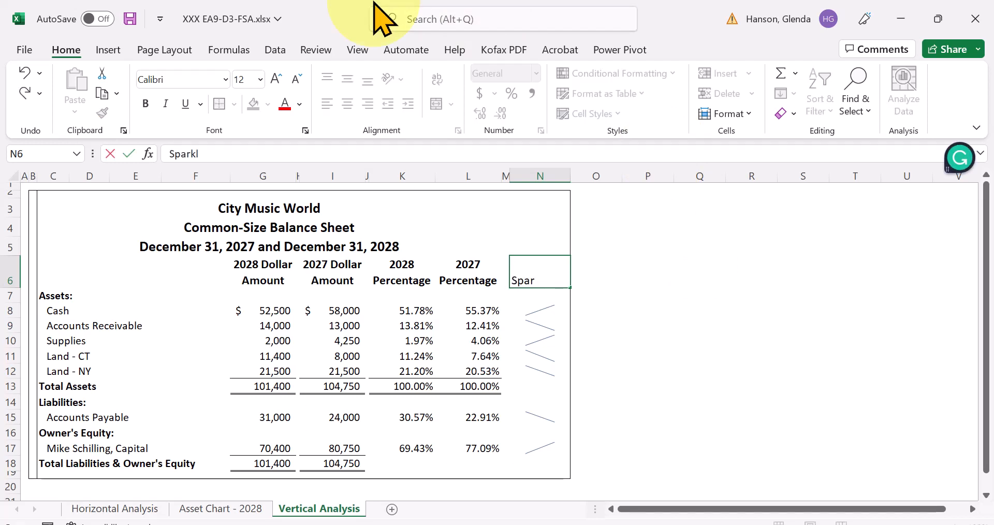
{"action": "type", "text": "ine Trends"}
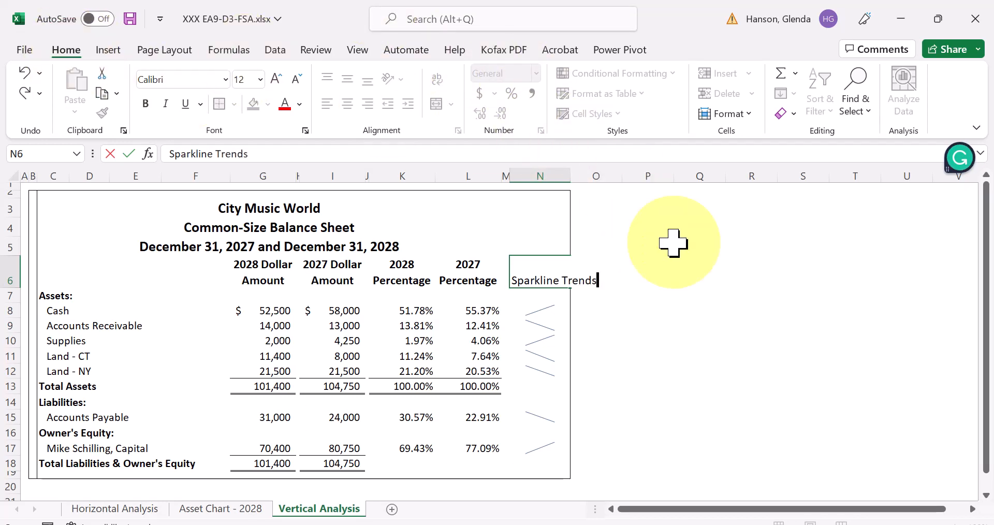
{"action": "left_click", "coordinate": [681, 260]}
- Wrap, bold and center the Sparkline Trends heading in N6
{"action": "left_click", "coordinate": [528, 280]}
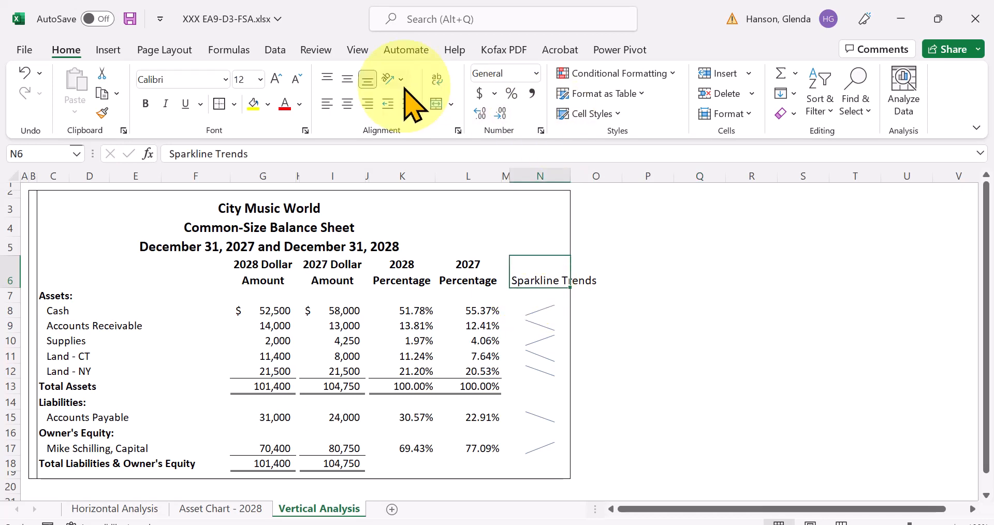
{"action": "left_click", "coordinate": [436, 80]}
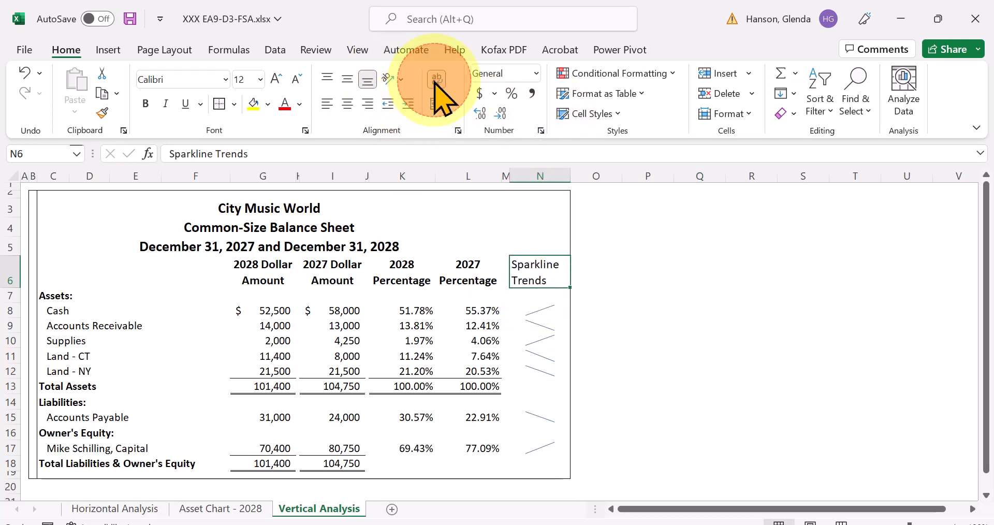
{"action": "left_click", "coordinate": [146, 104]}
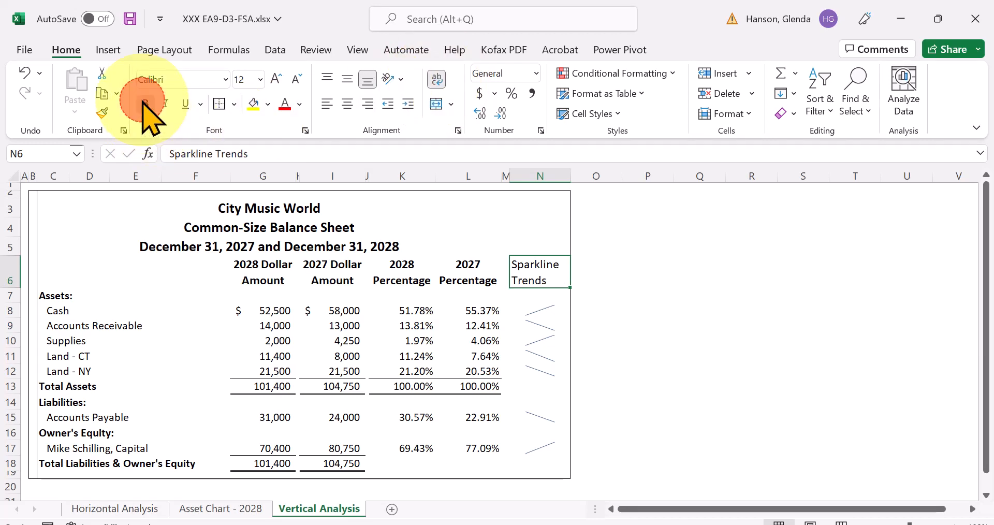
{"action": "left_click", "coordinate": [348, 105]}
{"action": "left_click", "coordinate": [694, 268]}
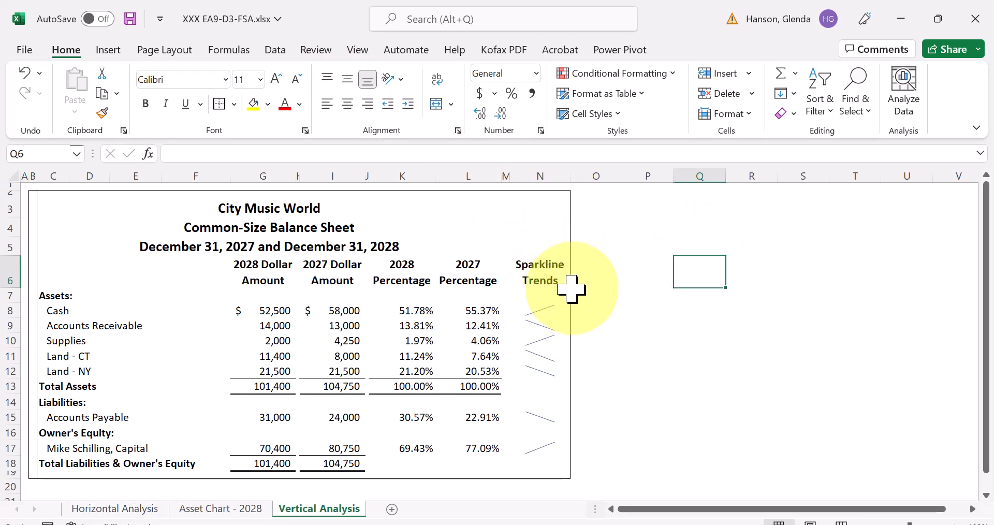
- Undo the centering, bold and text wrapping on the Sparkline Trends heading in N6
{"action": "left_click", "coordinate": [455, 272]}
{"action": "left_click", "coordinate": [633, 267]}
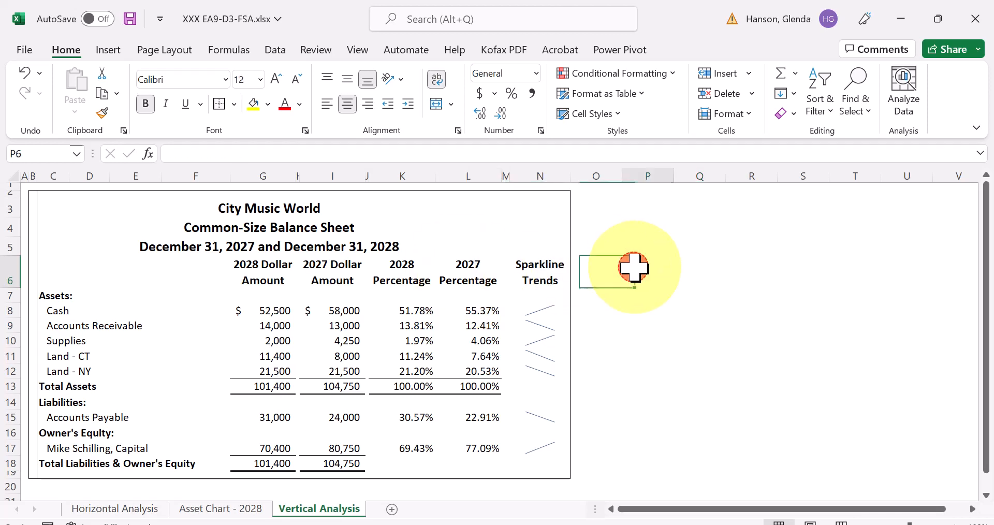
{"action": "left_click", "coordinate": [536, 274]}
{"action": "key", "text": "ctrl+z"}
{"action": "key", "text": "ctrl+z"}
{"action": "key", "text": "ctrl+z"}
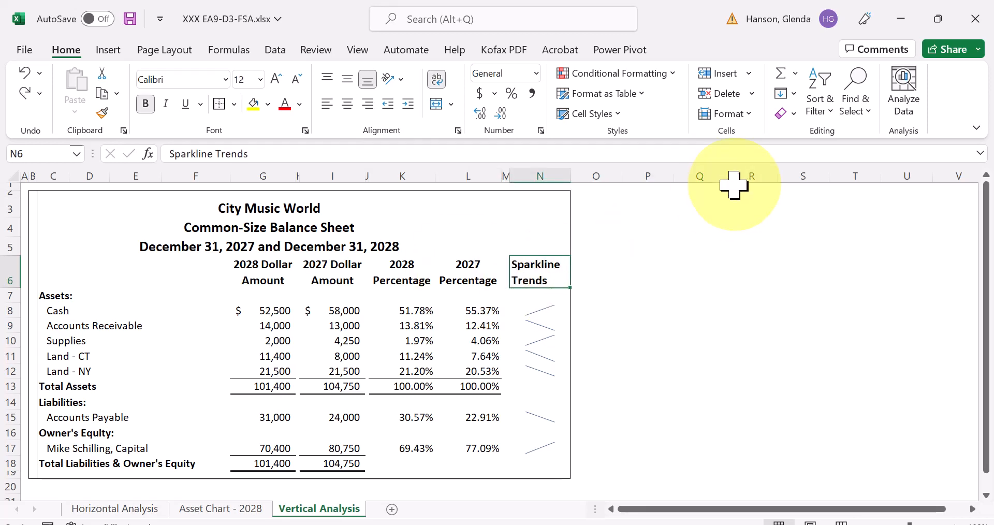
{"action": "left_click", "coordinate": [733, 325]}
- Copy the formatting of the 2027 Percentage heading in L6 to the Sparkline Trends heading in N6 with Format Painter
{"action": "left_click", "coordinate": [468, 273]}
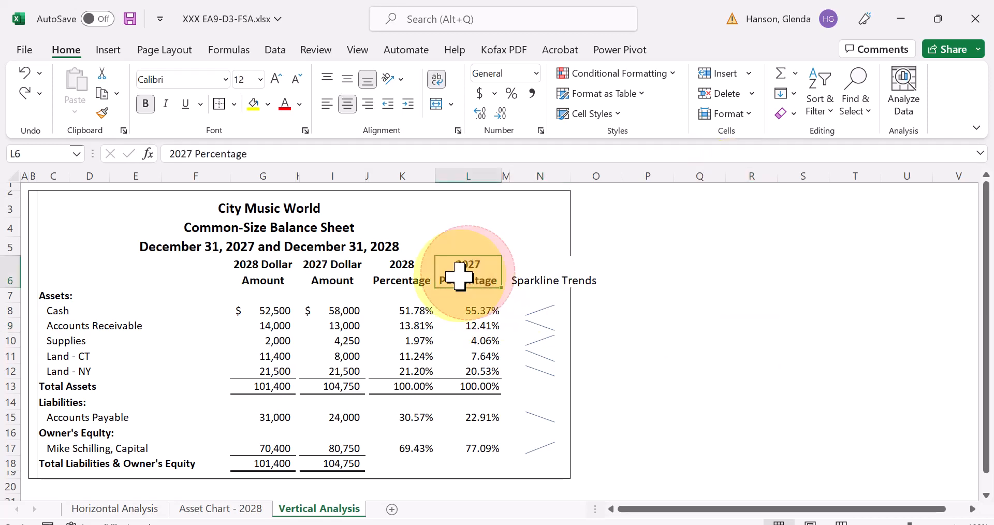
{"action": "left_click", "coordinate": [101, 112]}
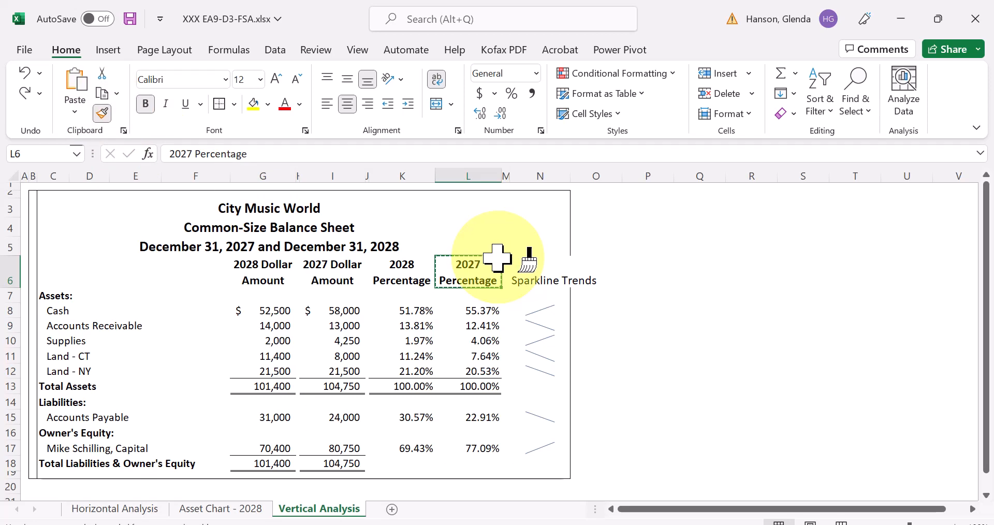
{"action": "left_click", "coordinate": [526, 272]}
{"action": "left_click", "coordinate": [684, 294]}
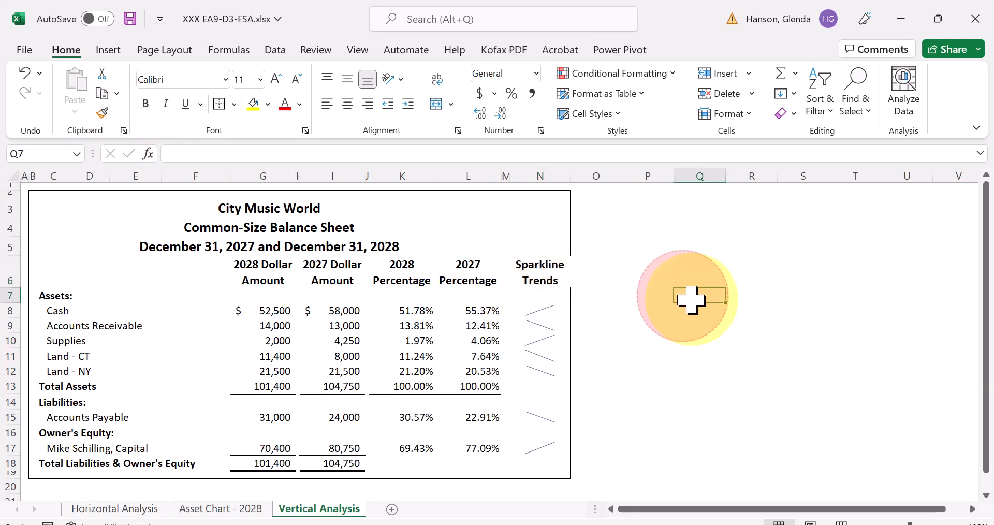
- Add a right border to the Sparkline Trends heading cell N6
{"action": "left_click", "coordinate": [551, 276]}
{"action": "left_click", "coordinate": [234, 104]}
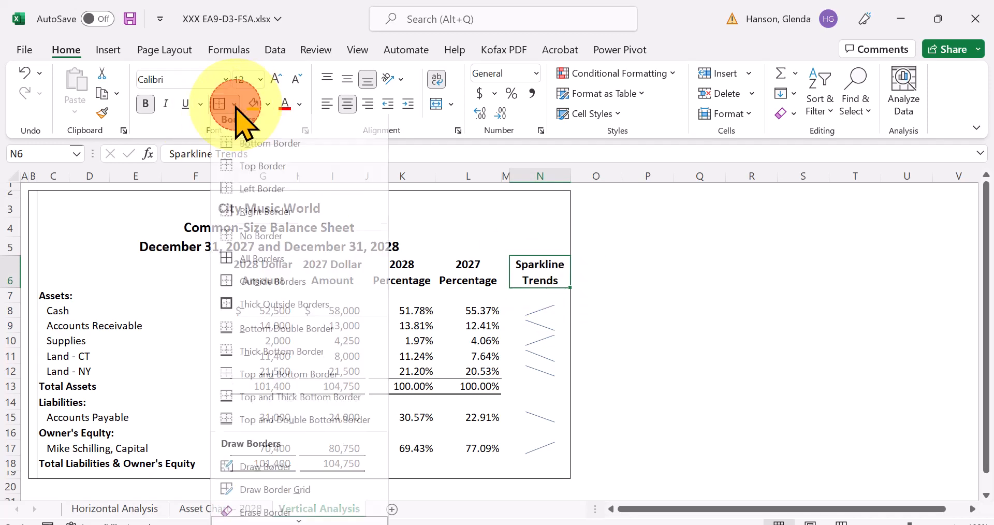
{"action": "left_click", "coordinate": [264, 220]}
{"action": "left_click", "coordinate": [694, 293]}
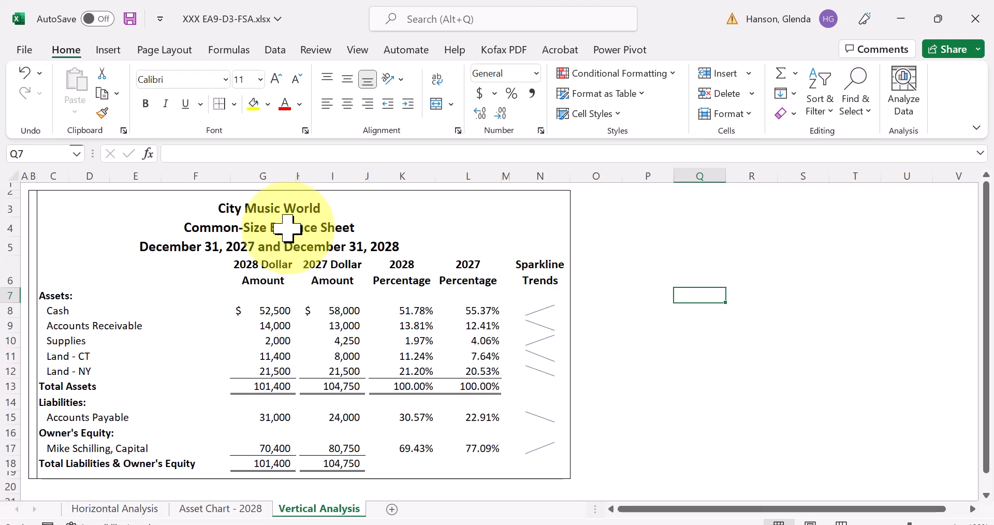
- Save the workbook in the same folder under the new name XXX EA9-D4-FSA
{"action": "left_click", "coordinate": [20, 50]}
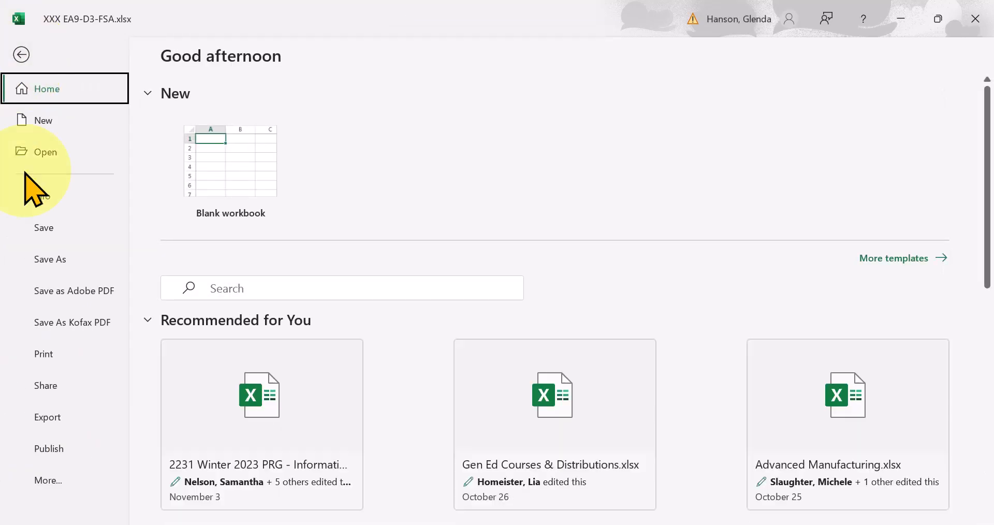
{"action": "left_click", "coordinate": [61, 262]}
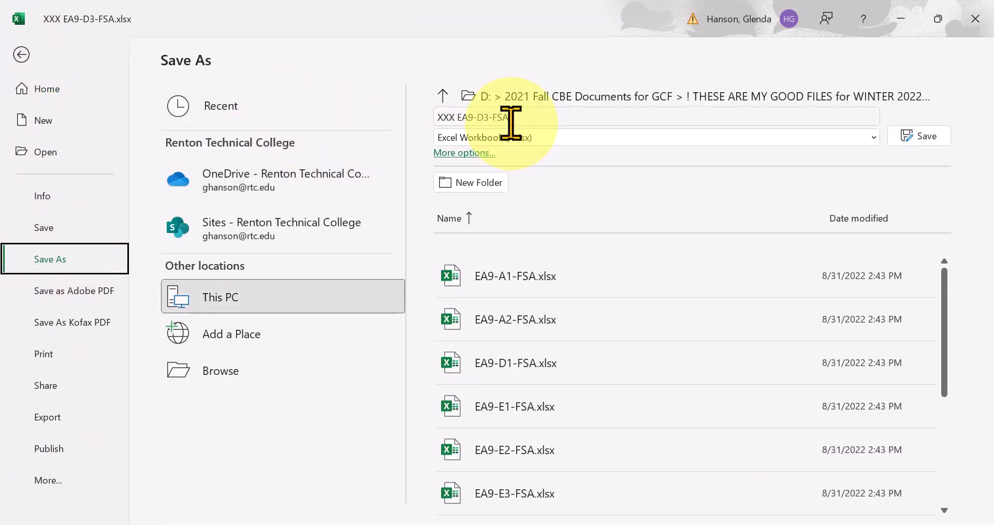
{"action": "left_click", "coordinate": [486, 117]}
{"action": "left_click", "coordinate": [485, 117]}
{"action": "key", "text": "BackSpace"}
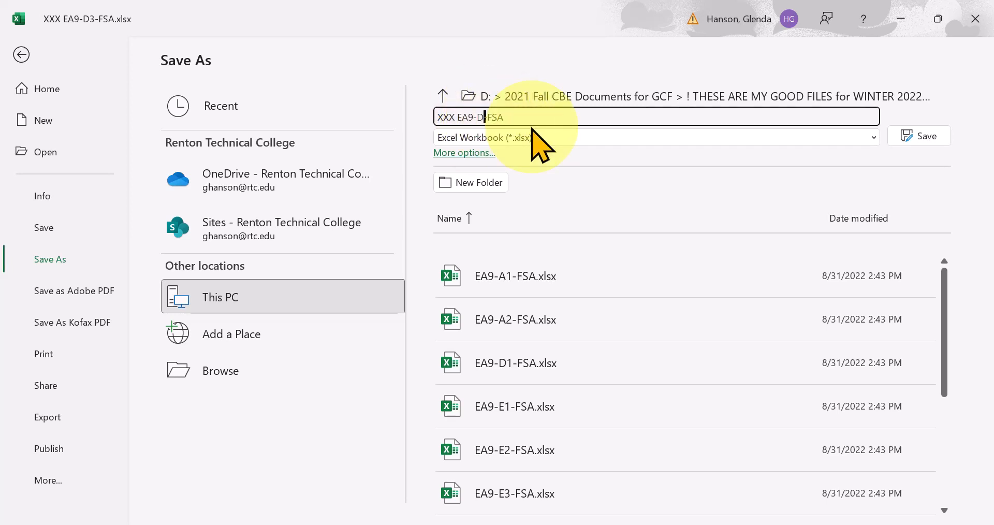
{"action": "left_click", "coordinate": [932, 137]}
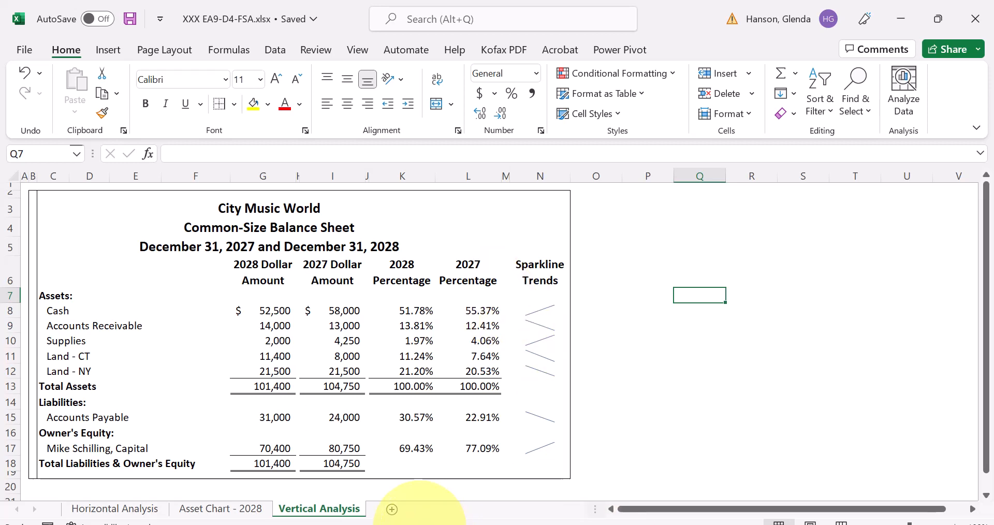
- Add a new worksheet after Vertical Analysis and name it Ratio Analysis
{"action": "left_click", "coordinate": [392, 511]}
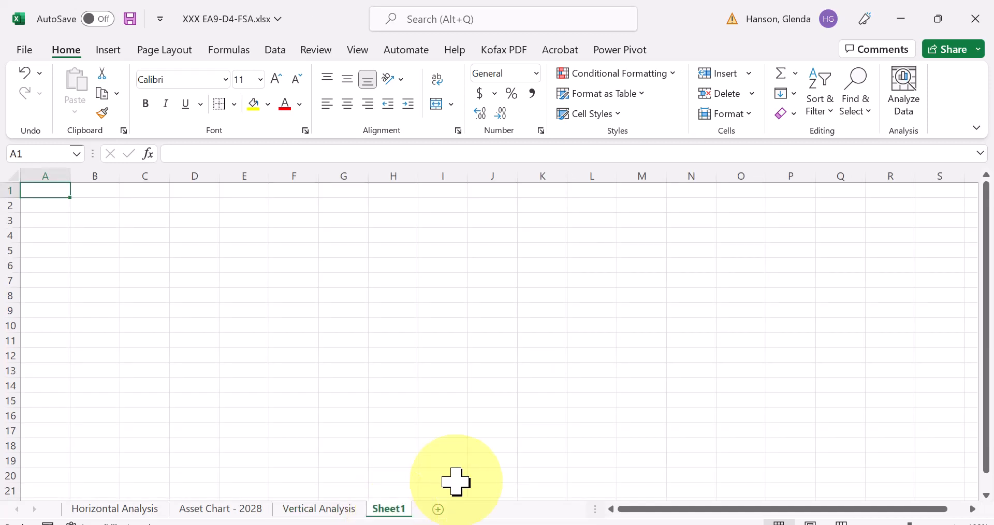
{"action": "right_click", "coordinate": [392, 510]}
{"action": "left_click", "coordinate": [438, 332]}
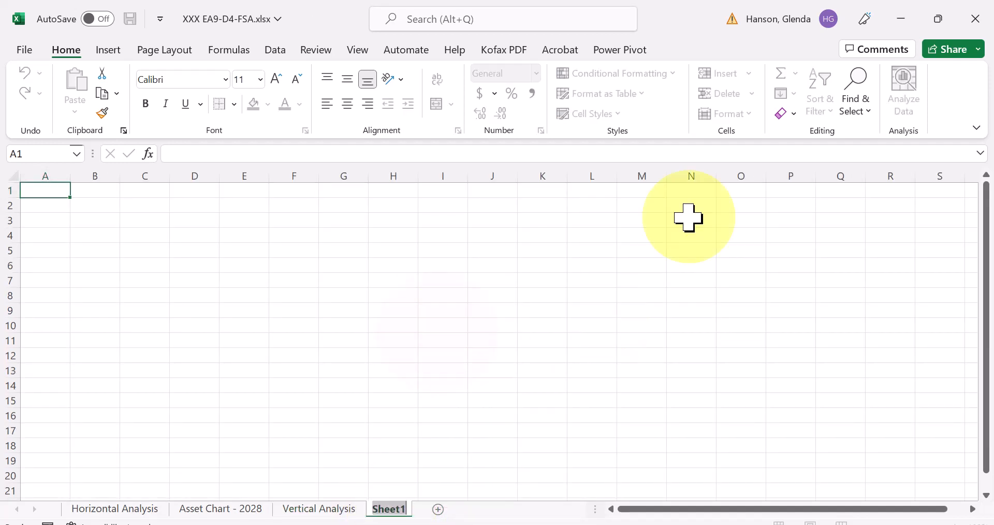
{"action": "type", "text": "Ratio"}
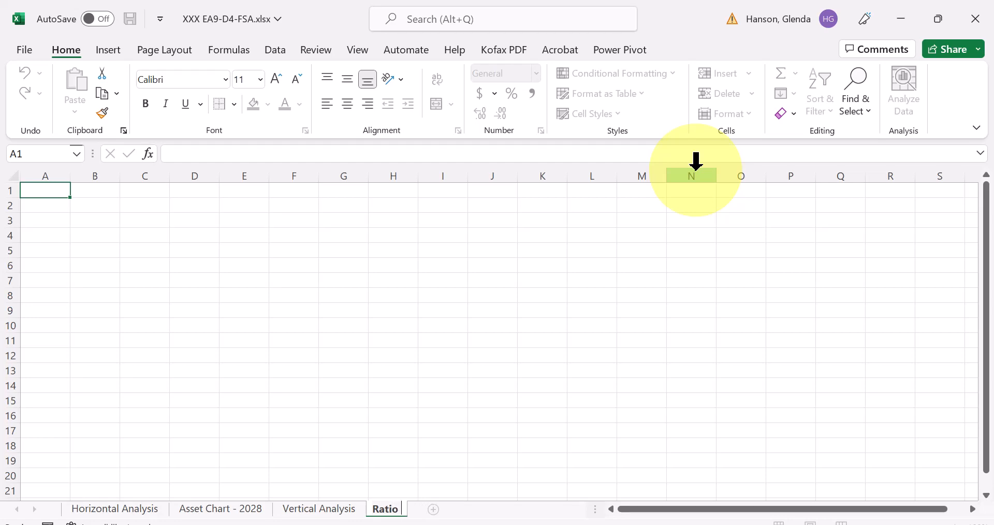
{"action": "type", "text": " Analysis"}
{"action": "left_click", "coordinate": [449, 389]}
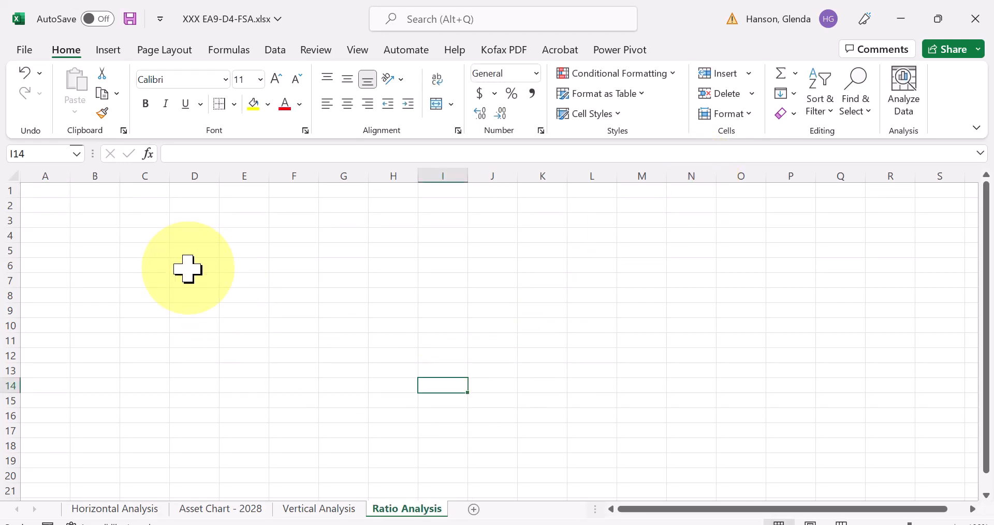
- Enter 2028 in B1 and 2027 in C1, and fill the descending year series across to 2024 in F1
{"action": "left_click", "coordinate": [103, 189]}
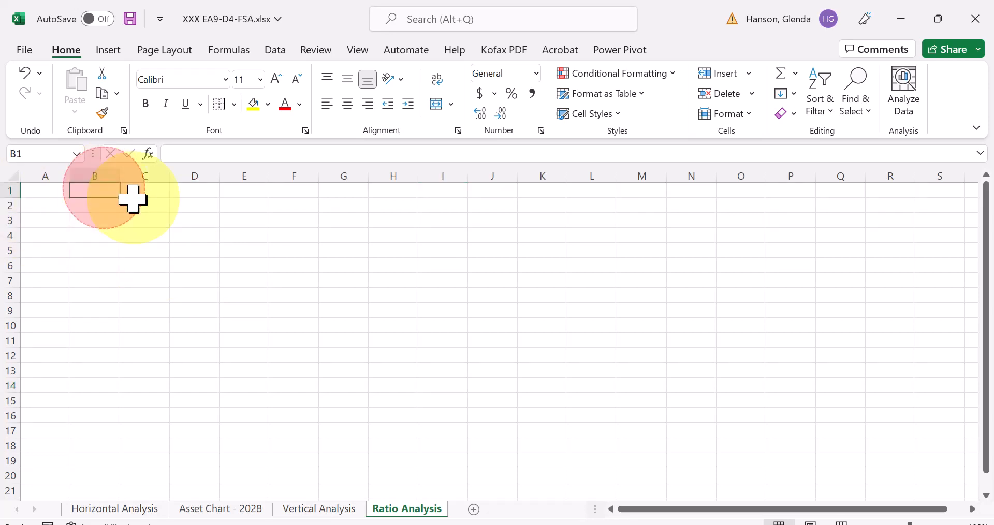
{"action": "type", "text": "2028"}
{"action": "key", "text": "Tab"}
{"action": "type", "text": "202"}
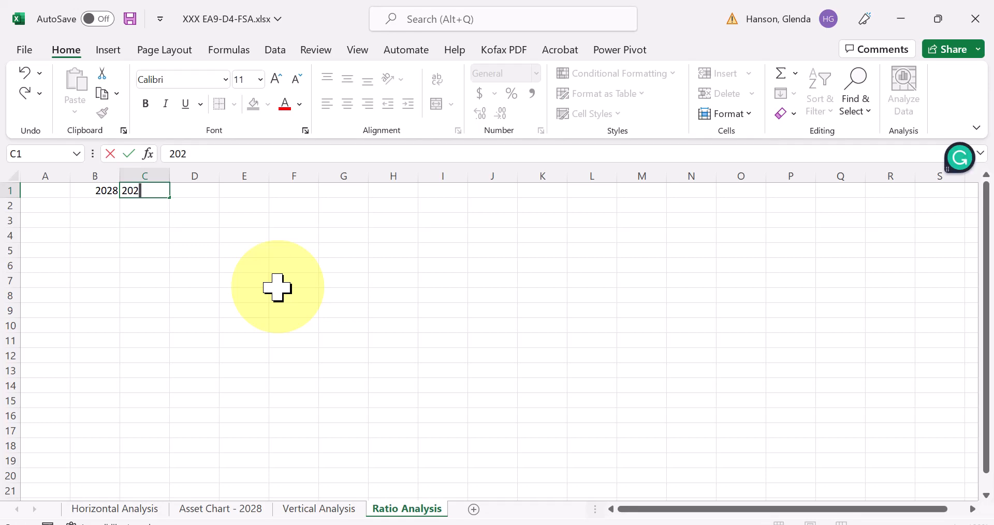
{"action": "type", "text": "7"}
{"action": "key", "text": "Return"}
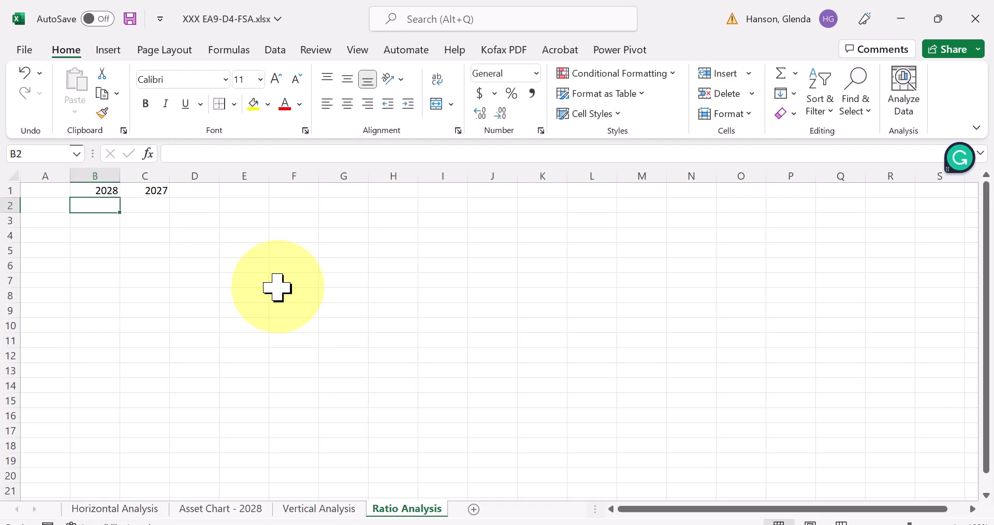
{"action": "left_click_drag", "start_coordinate": [95, 191], "coordinate": [136, 192]}
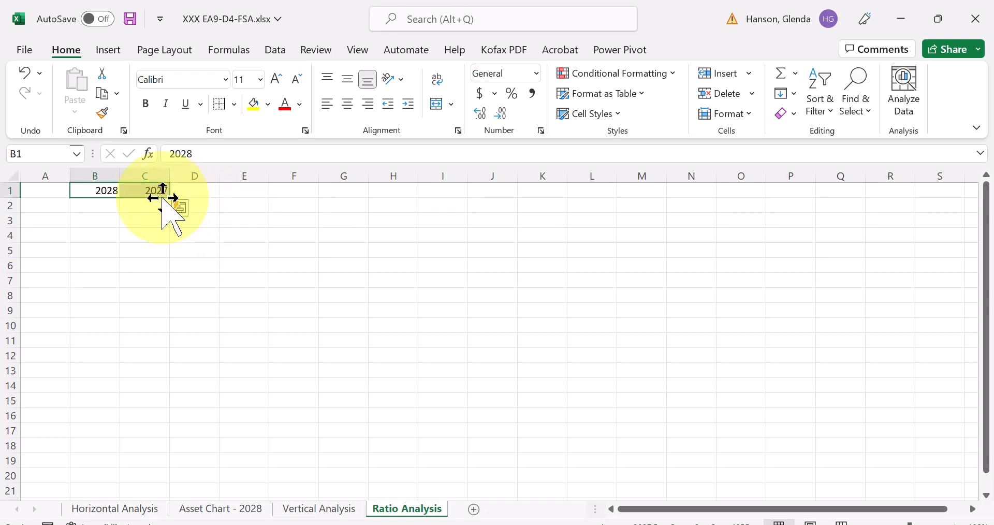
{"action": "left_click_drag", "start_coordinate": [170, 197], "coordinate": [310, 198]}
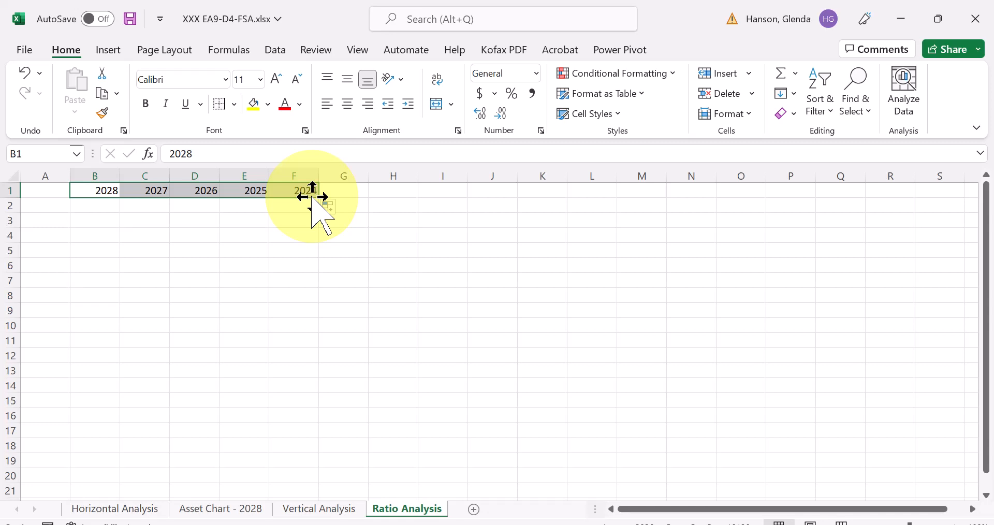
- Center and bold the year headings in B1:F1 and add a bottom border beneath them
{"action": "left_click", "coordinate": [348, 104]}
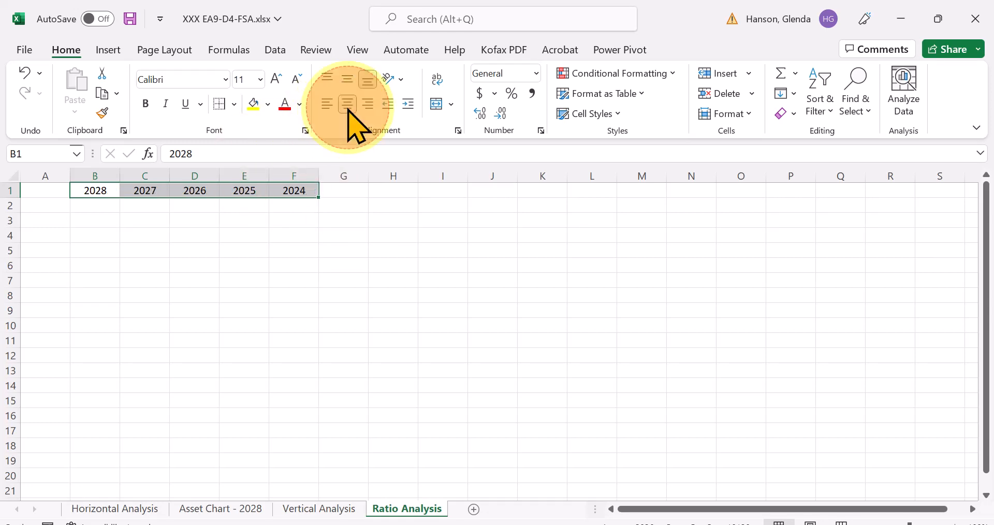
{"action": "left_click", "coordinate": [146, 104]}
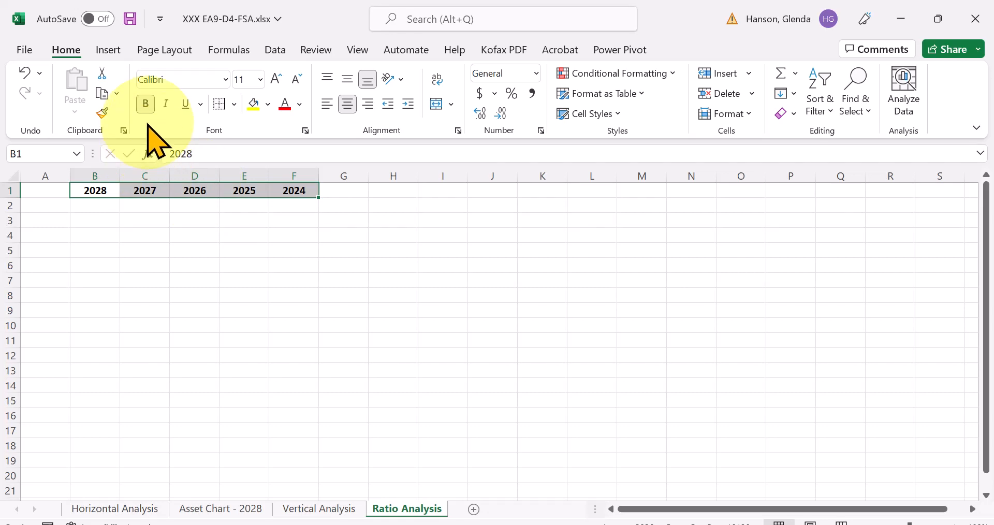
{"action": "left_click", "coordinate": [230, 109]}
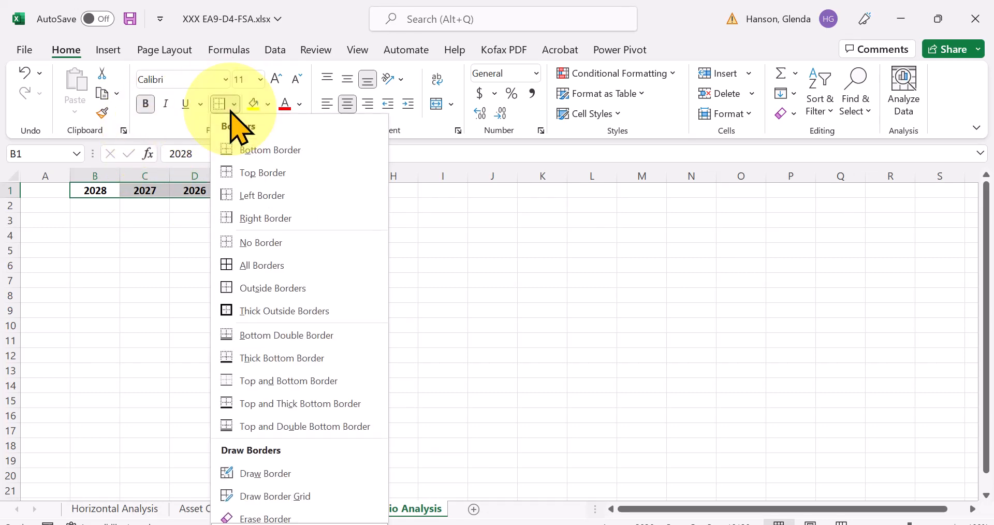
{"action": "left_click", "coordinate": [237, 239]}
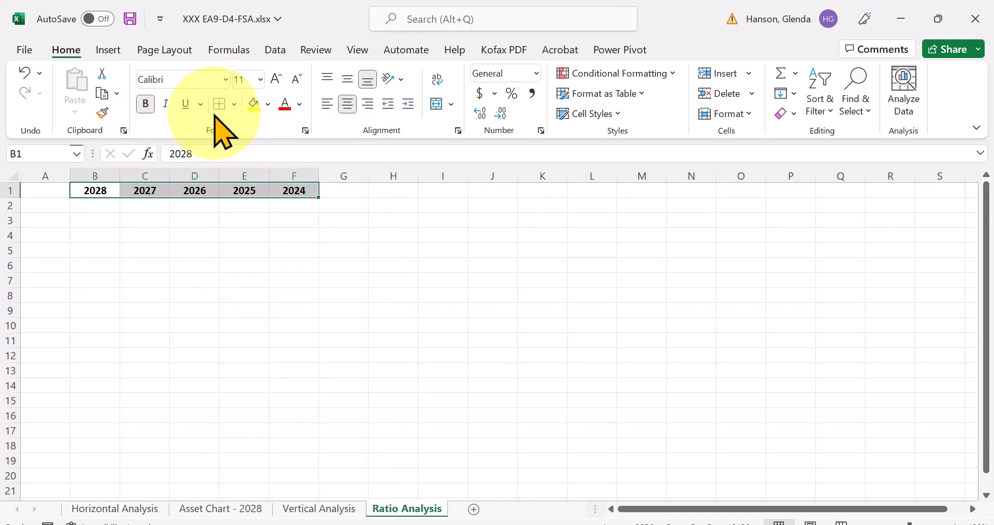
{"action": "left_click", "coordinate": [234, 108]}
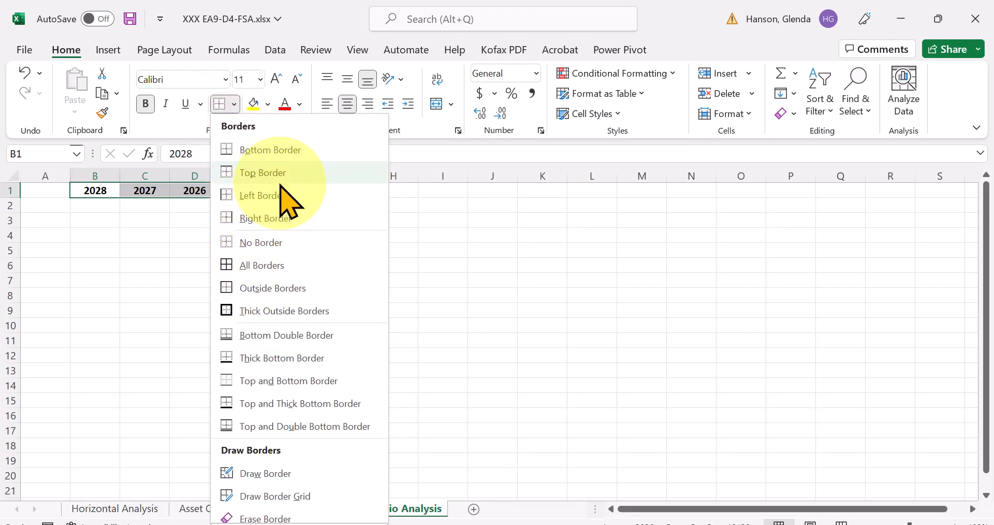
{"action": "left_click", "coordinate": [280, 144]}
{"action": "left_click", "coordinate": [227, 250]}
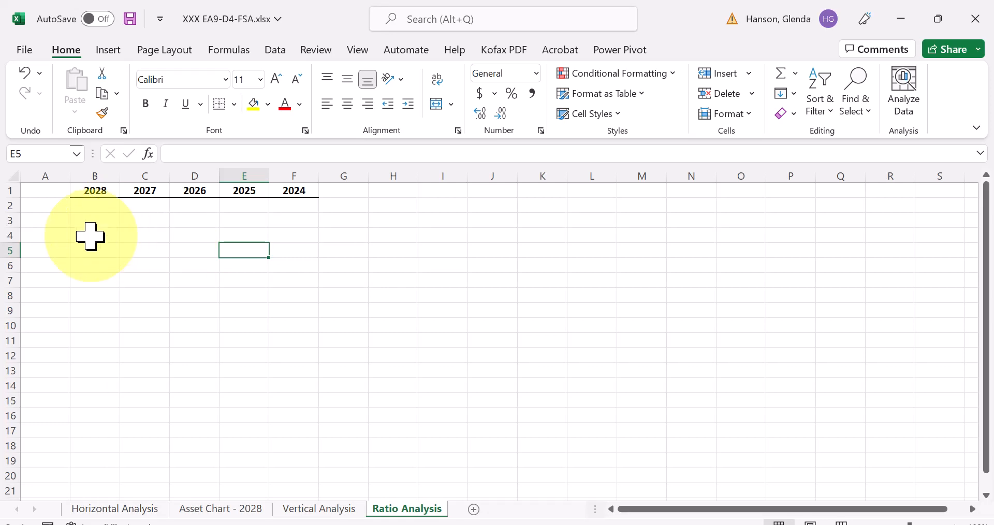
- Enter the row labels Current Ratio, Debt Ratio and Profit Margin in cells A2 through A4
{"action": "left_click", "coordinate": [55, 206]}
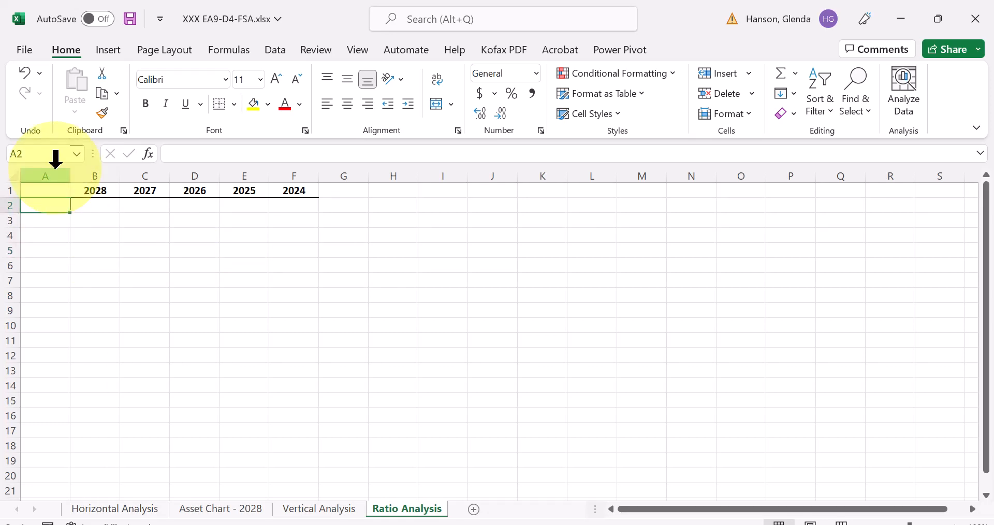
{"action": "type", "text": "Current"}
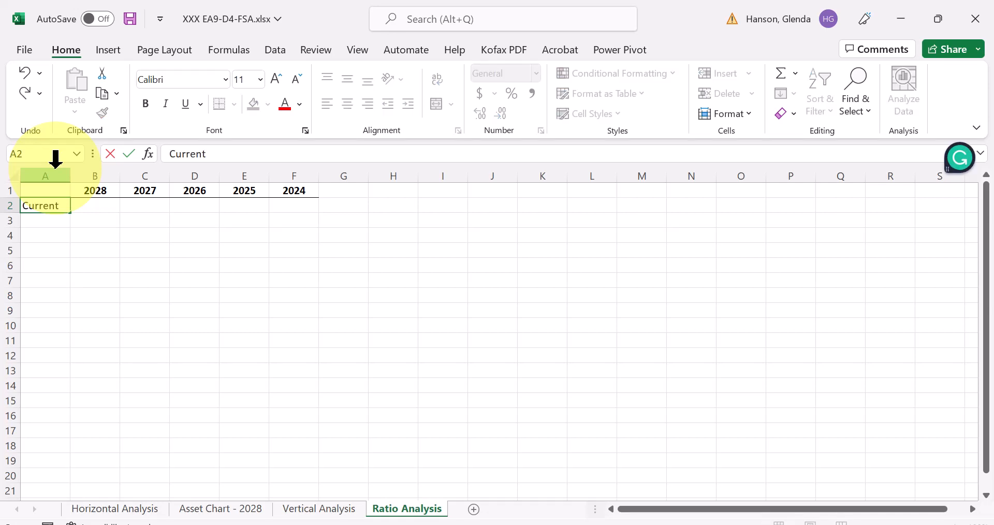
{"action": "type", "text": " Ratio"}
{"action": "key", "text": "Return"}
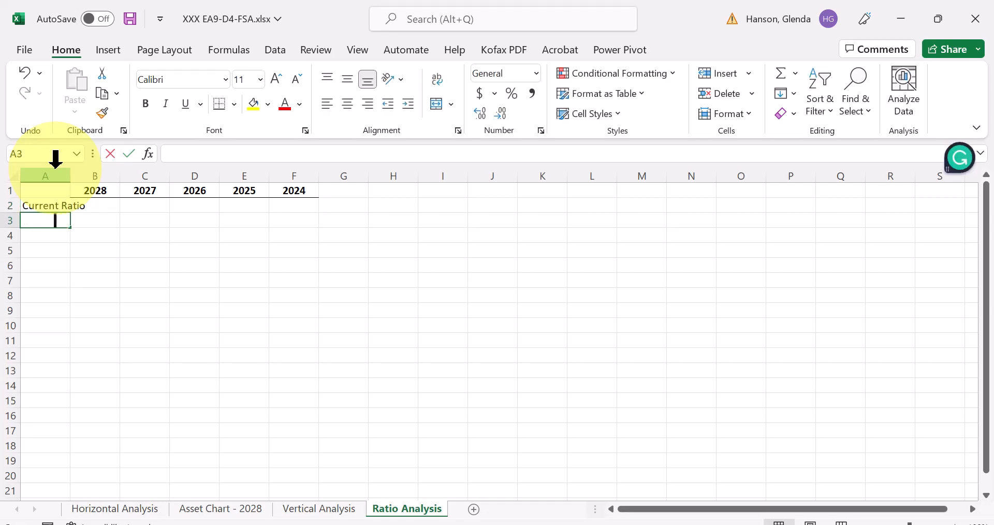
{"action": "type", "text": "Debt Ratio"}
{"action": "key", "text": "Return"}
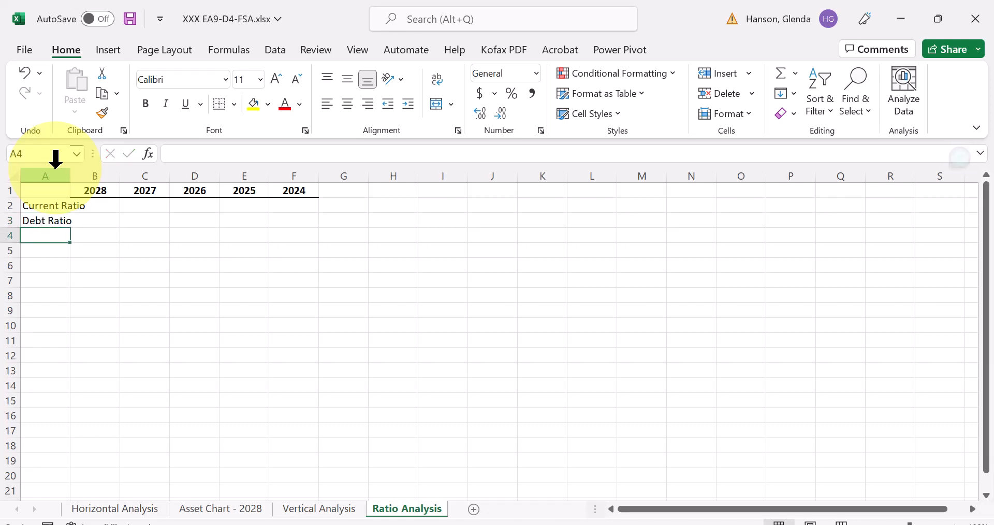
{"action": "type", "text": "Profit Ma"}
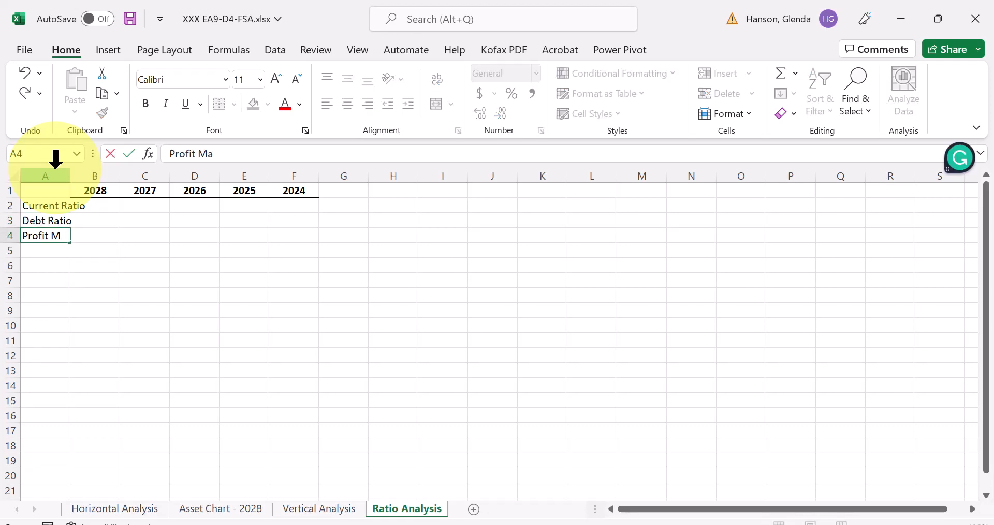
{"action": "type", "text": "rgin"}
{"action": "key", "text": "Return"}
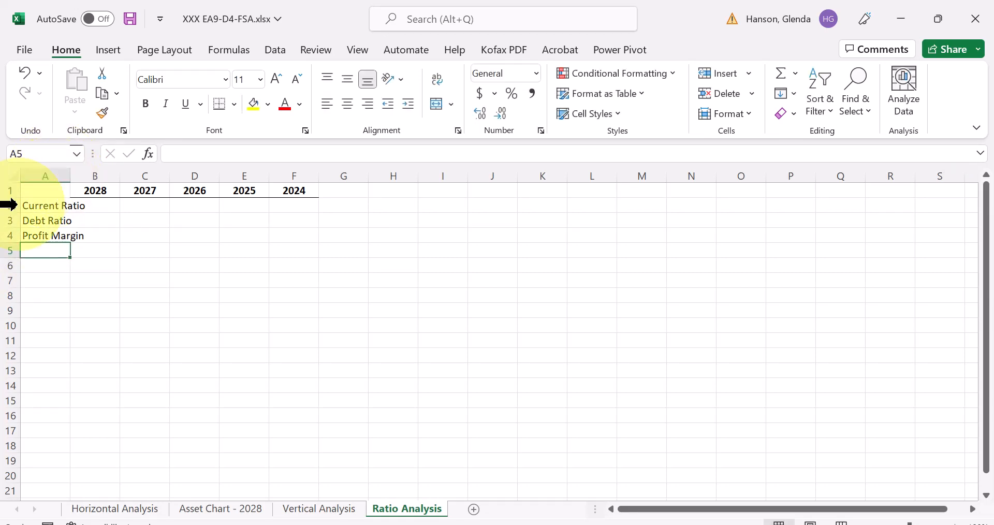
- Bold the ratio labels in A2:A4 and widen column A to fit them
{"action": "left_click_drag", "start_coordinate": [45, 210], "coordinate": [46, 238]}
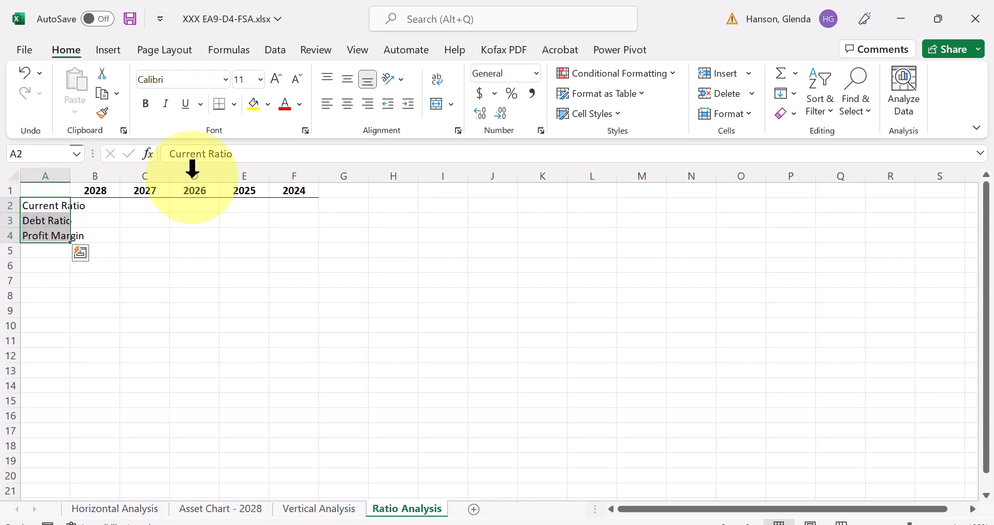
{"action": "left_click", "coordinate": [146, 108]}
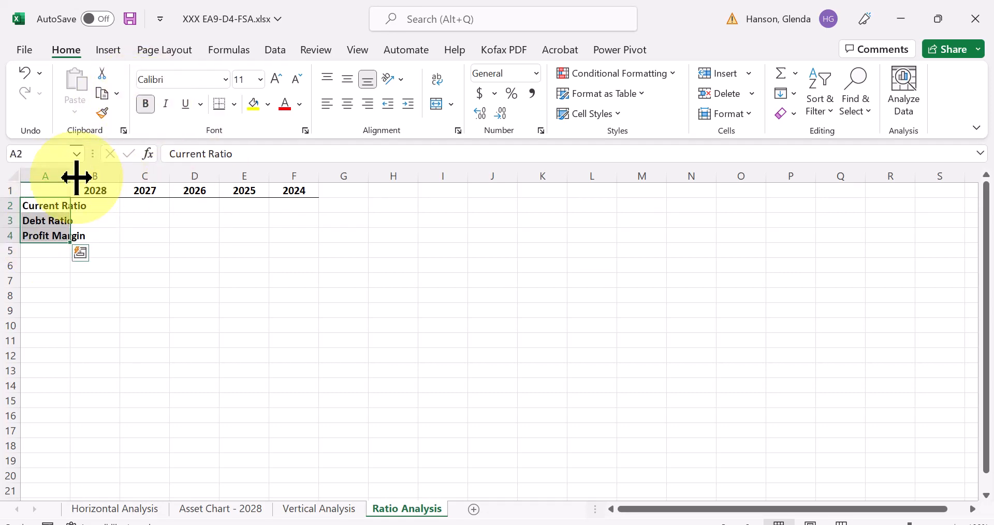
{"action": "left_click_drag", "start_coordinate": [71, 176], "coordinate": [92, 172]}
{"action": "left_click", "coordinate": [151, 296]}
- Try to enter the 2028 Current Ratio formula in B2, opening a parenthesis and referencing the Cash amount in G8 on Vertical Analysis
{"action": "left_click", "coordinate": [122, 206]}
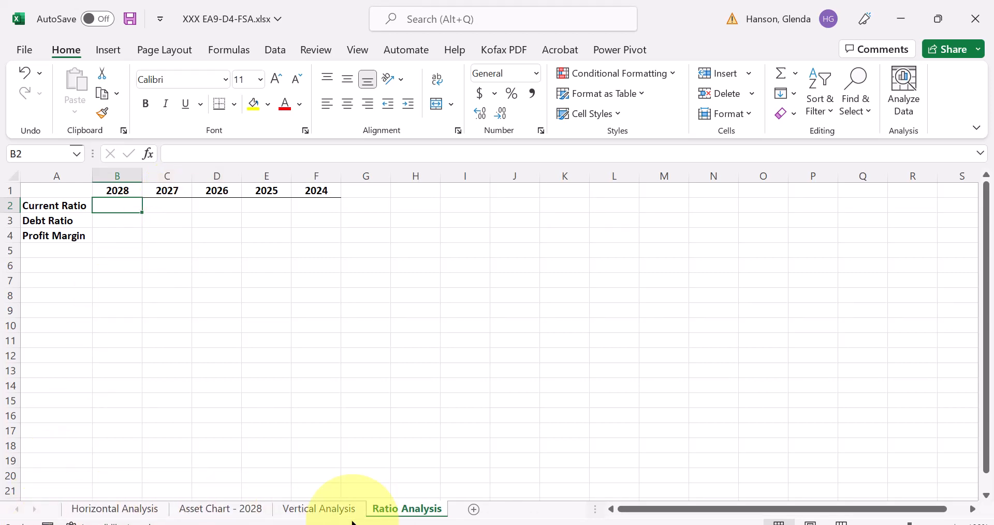
{"action": "left_click", "coordinate": [119, 207]}
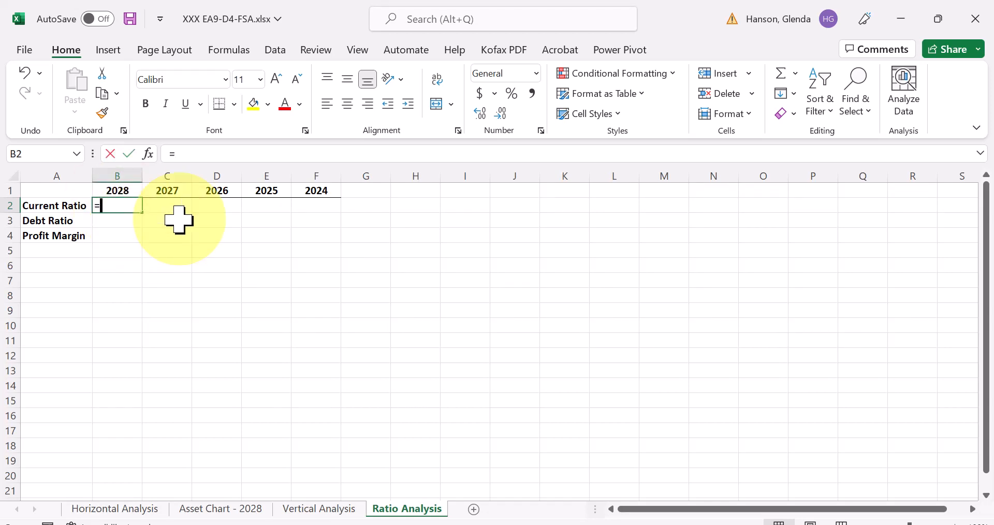
{"action": "type", "text": "=("}
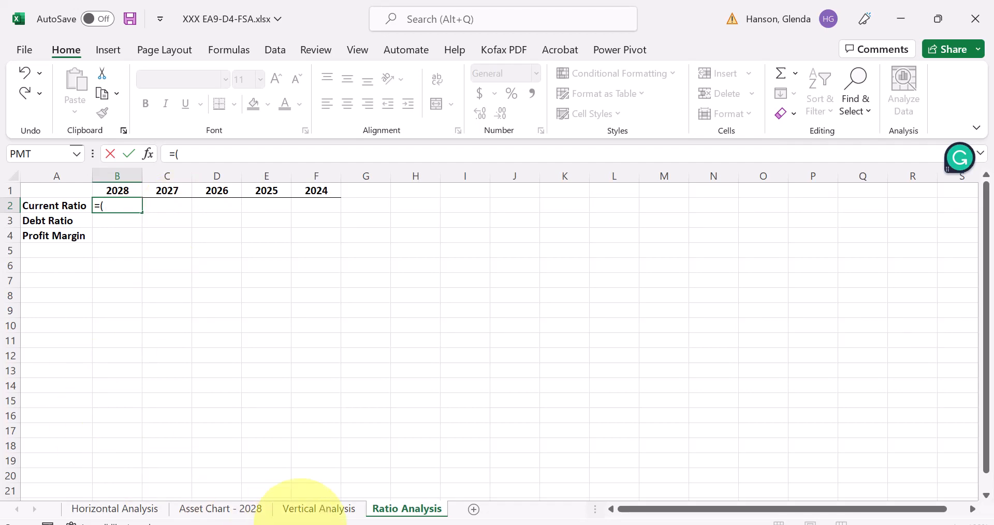
{"action": "left_click", "coordinate": [313, 509]}
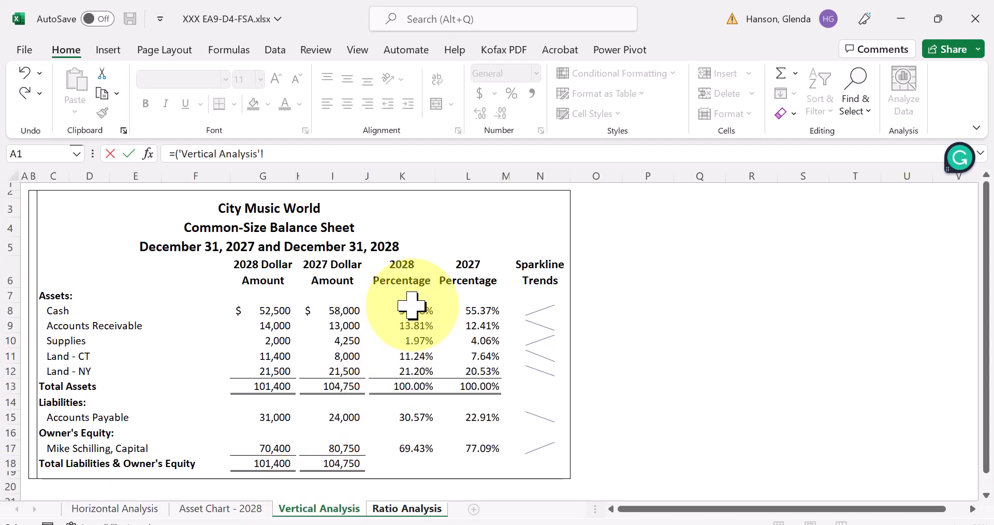
{"action": "left_click", "coordinate": [268, 309]}
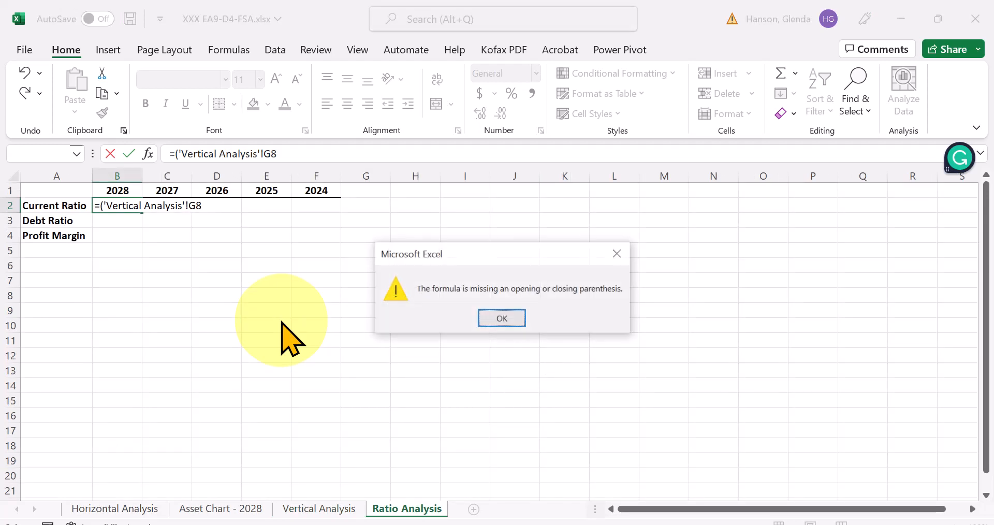
{"action": "key", "text": "Return"}
{"action": "left_click", "coordinate": [502, 318]}
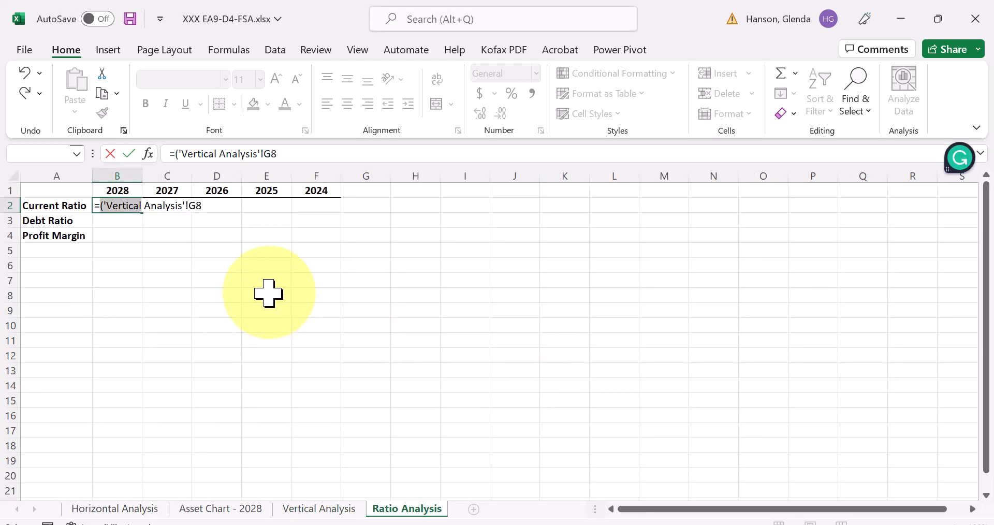
- Discard the partially entered Current Ratio formula in B2
{"action": "key", "text": "ctrl+z"}
{"action": "key", "text": "ctrl+z"}
{"action": "key", "text": "ctrl+z"}
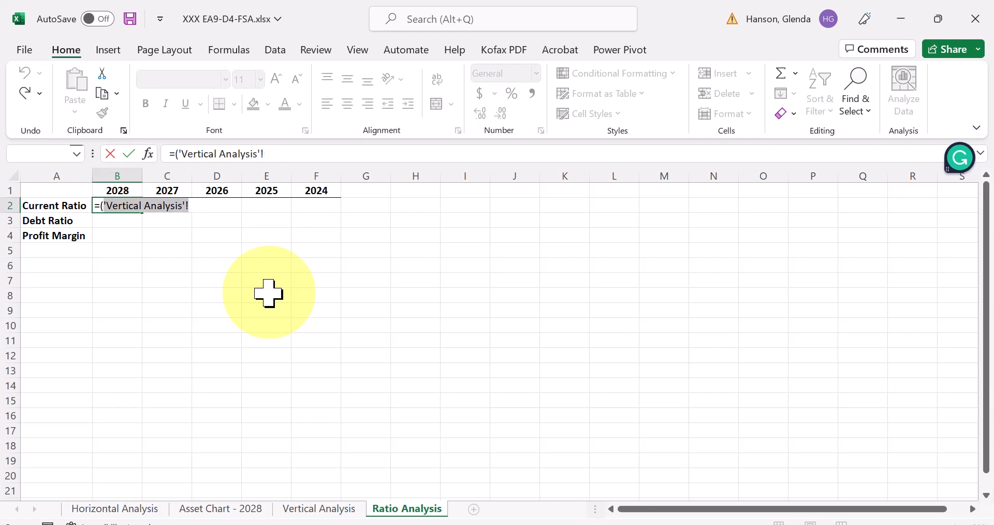
{"action": "key", "text": "ctrl+y"}
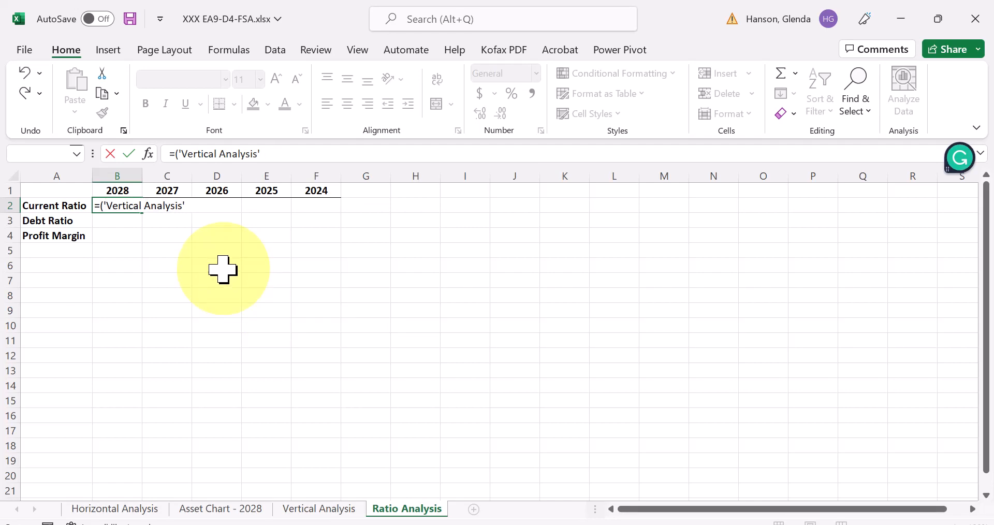
{"action": "key", "text": "BackSpace"}
{"action": "key", "text": "BackSpace"}
{"action": "key", "text": "BackSpace"}
{"action": "key", "text": "BackSpace"}
{"action": "key", "text": "BackSpace"}
{"action": "key", "text": "BackSpace"}
{"action": "key", "text": "BackSpace"}
{"action": "key", "text": "BackSpace"}
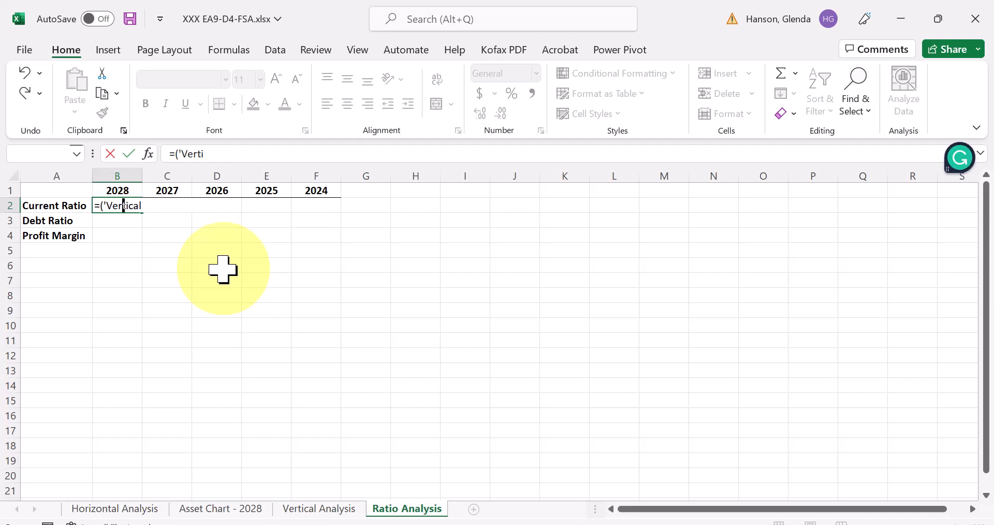
{"action": "key", "text": "Escape"}
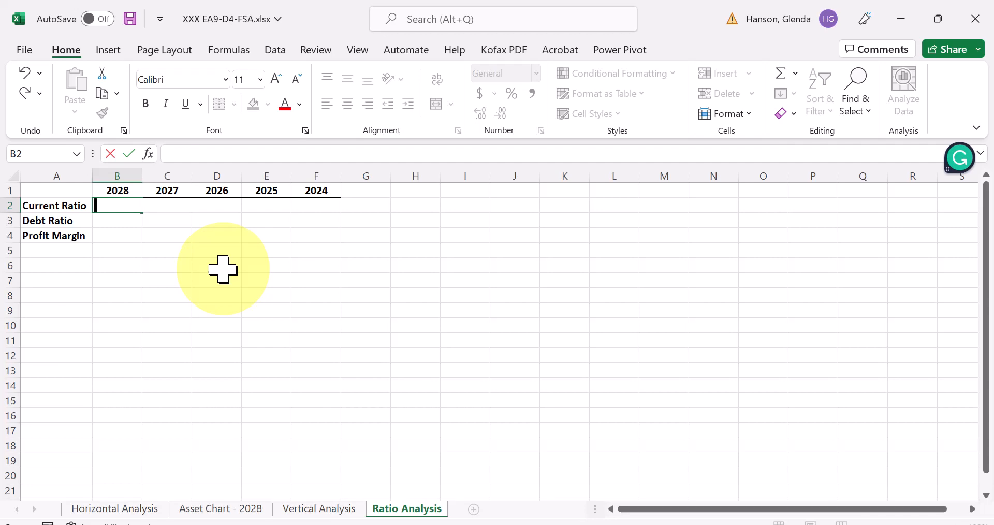
{"action": "left_click", "coordinate": [223, 268]}
- Enter the 2028 Current Ratio in B2 as Cash G8 plus Accounts Receivable G9 plus Supplies G10, divided by Accounts Payable G15, from Vertical Analysis
{"action": "left_click", "coordinate": [120, 207]}
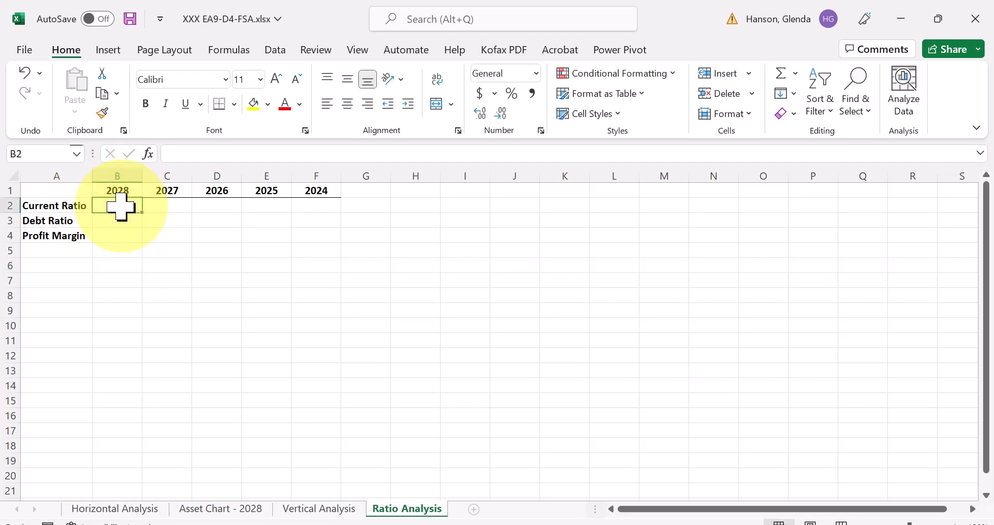
{"action": "type", "text": "=("}
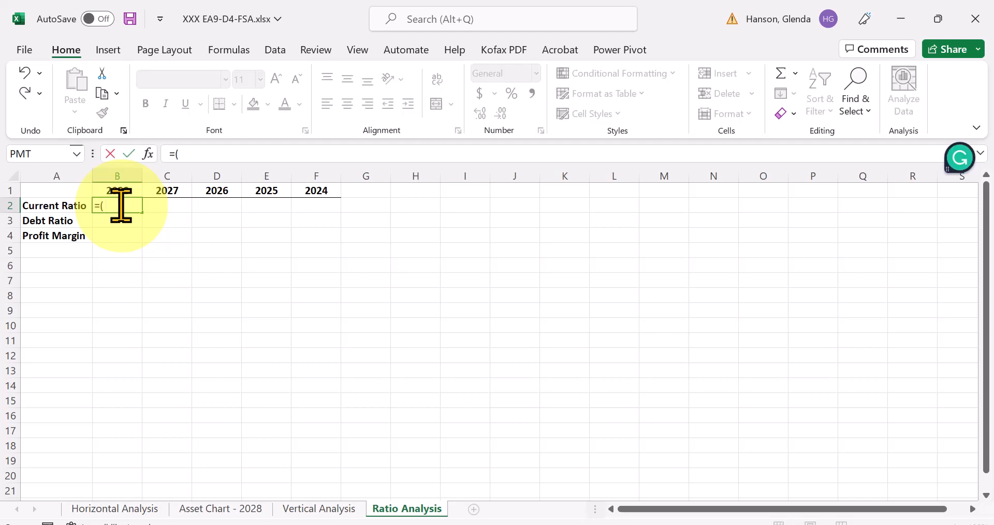
{"action": "left_click", "coordinate": [314, 513]}
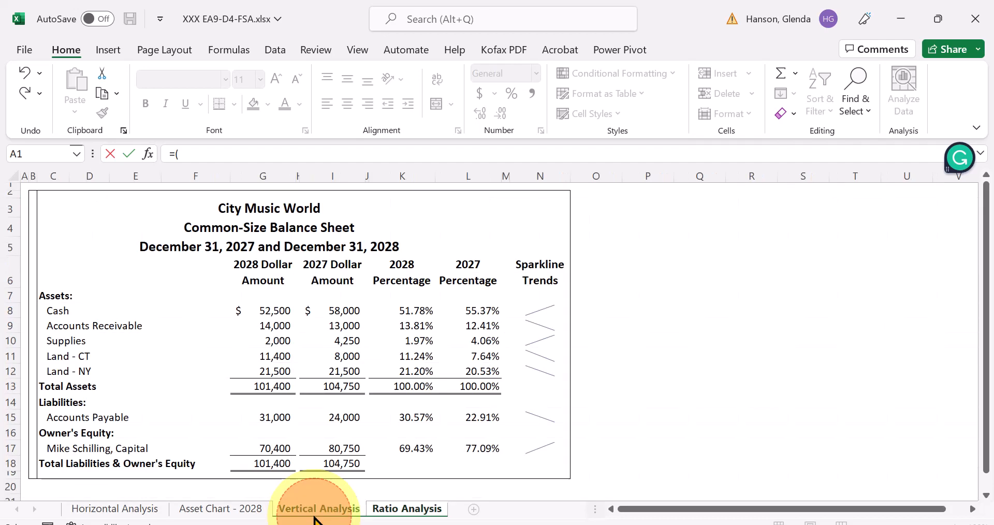
{"action": "left_click", "coordinate": [272, 314]}
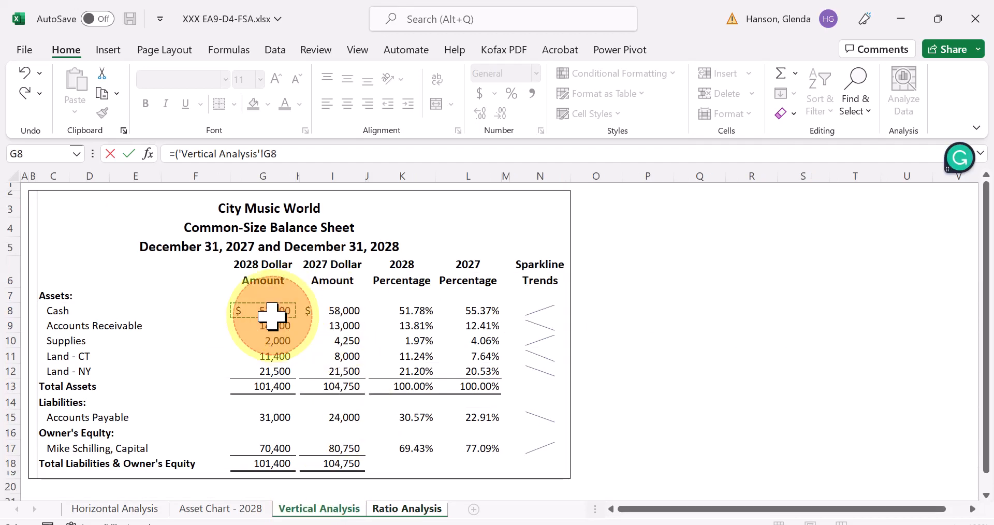
{"action": "type", "text": "+"}
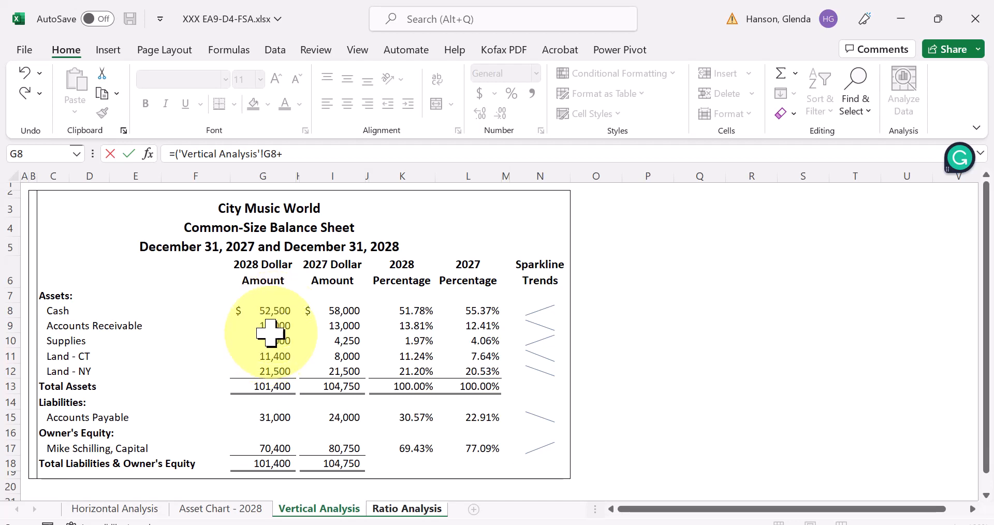
{"action": "left_click", "coordinate": [270, 326]}
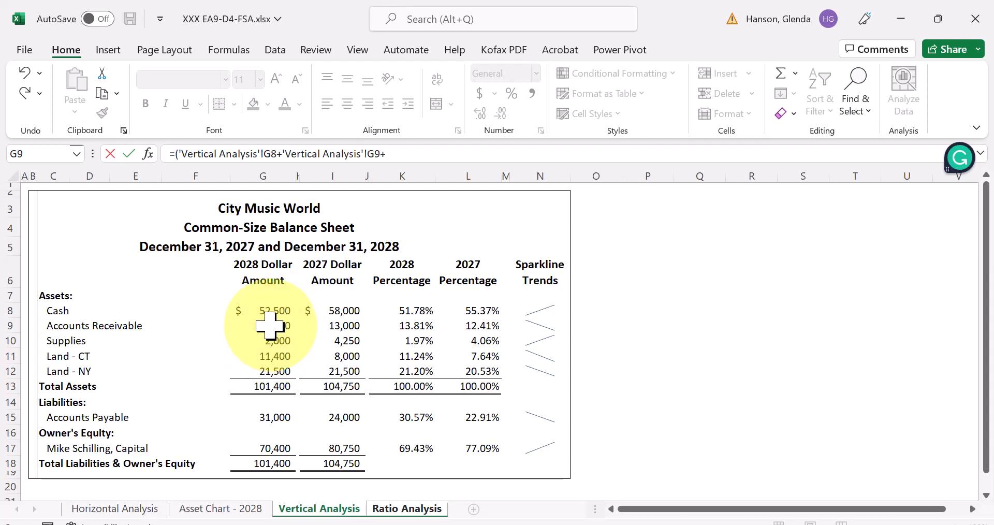
{"action": "left_click", "coordinate": [274, 341]}
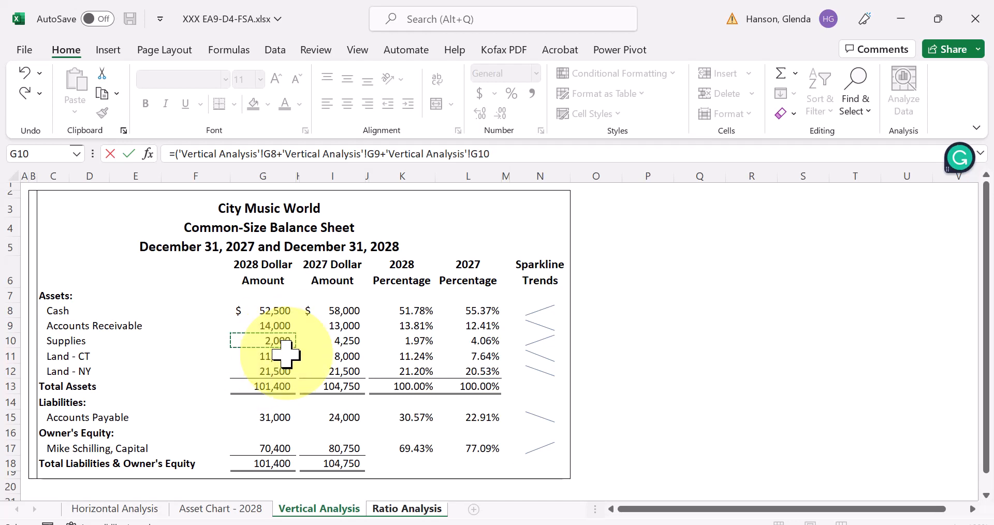
{"action": "type", "text": ")/"}
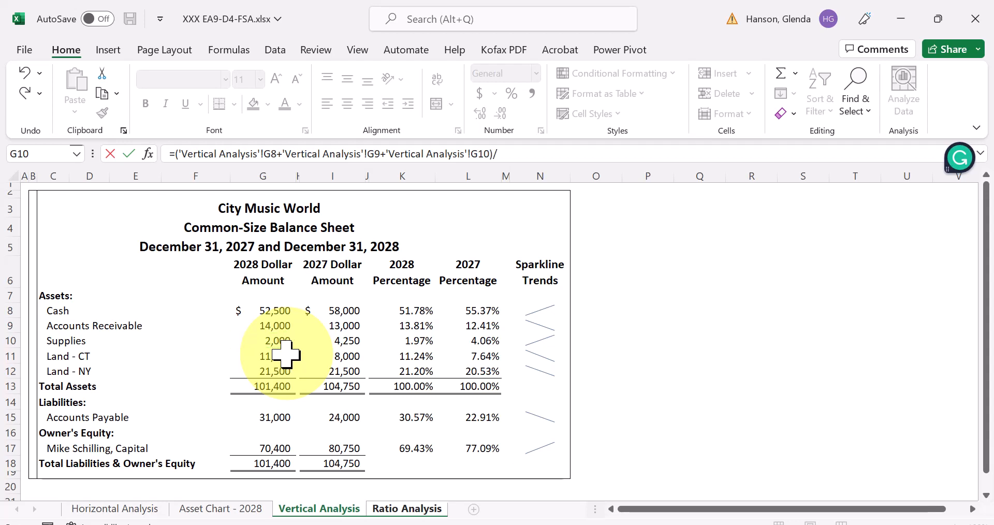
{"action": "left_click", "coordinate": [271, 417]}
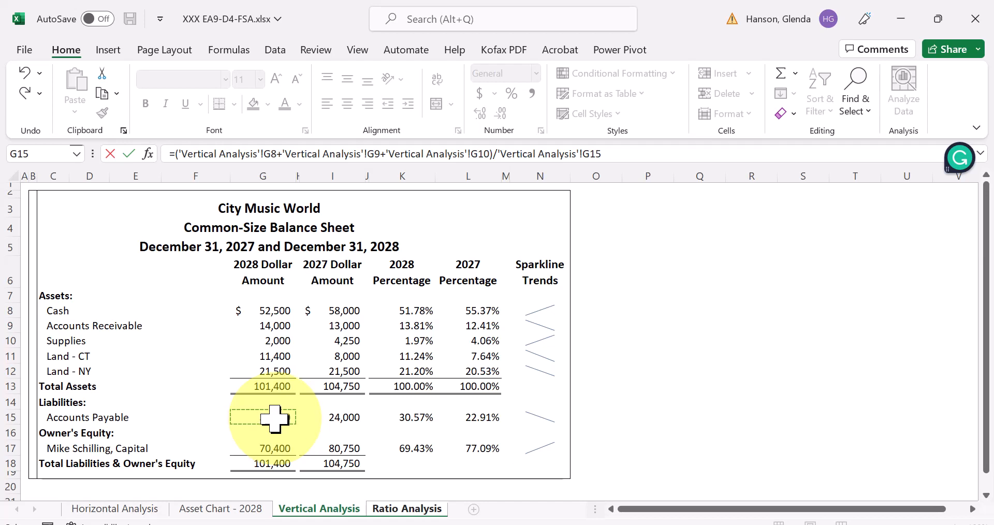
{"action": "key", "text": "Return"}
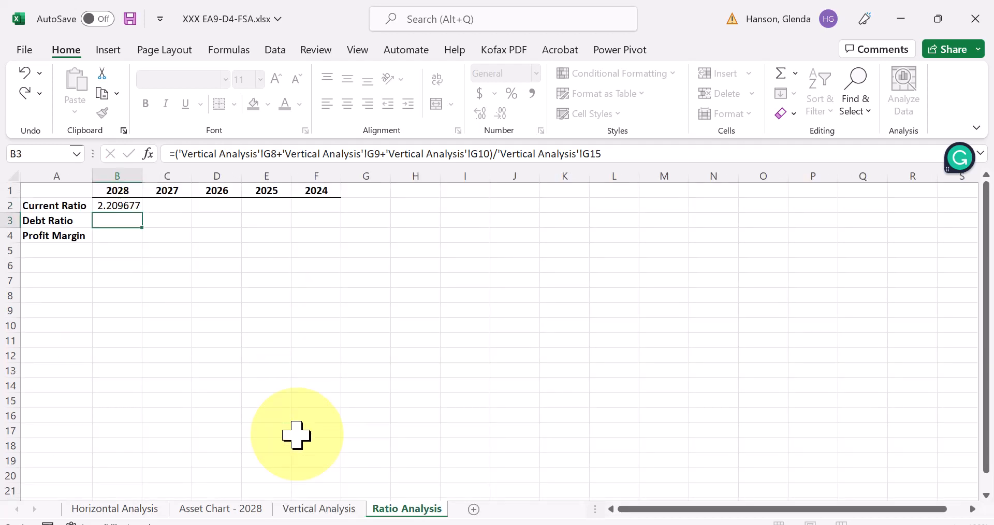
{"action": "left_click", "coordinate": [103, 207]}
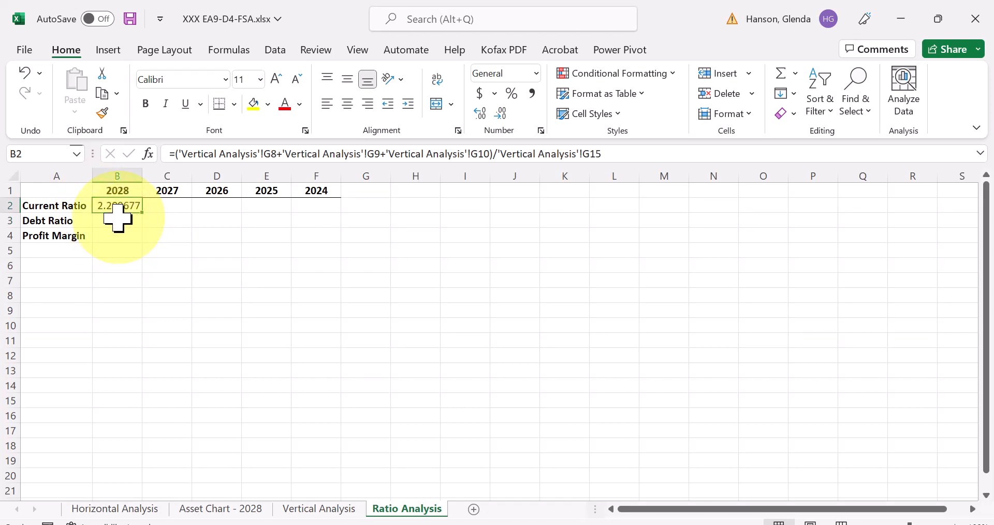
- Enter the 2028 Debt Ratio in B3, dividing Accounts Payable in G15 by Total Assets in G13 on Vertical Analysis
{"action": "left_click", "coordinate": [118, 219]}
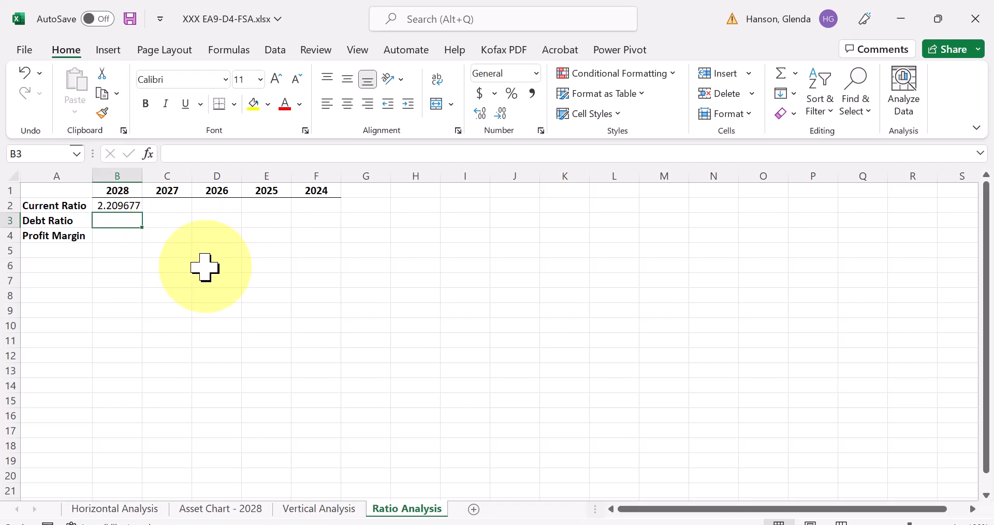
{"action": "type", "text": "="}
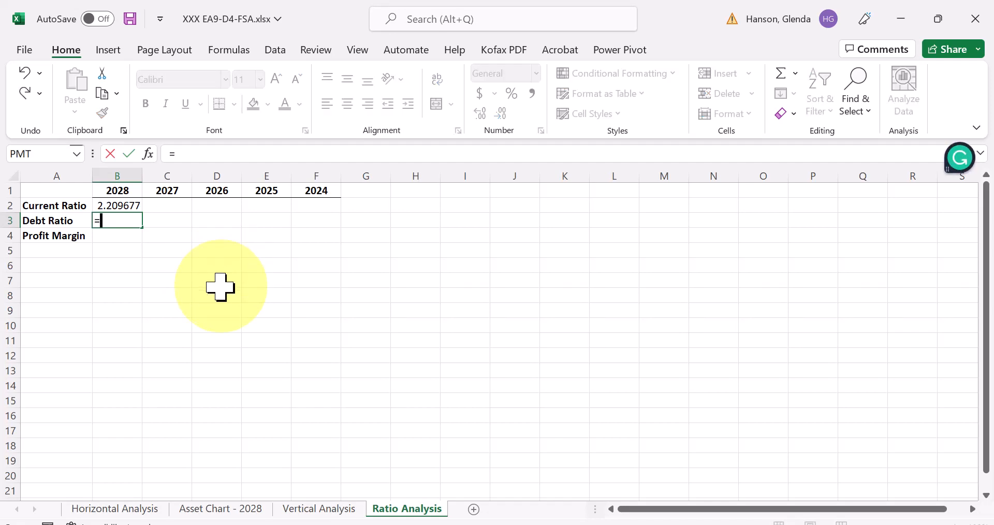
{"action": "left_click", "coordinate": [295, 510]}
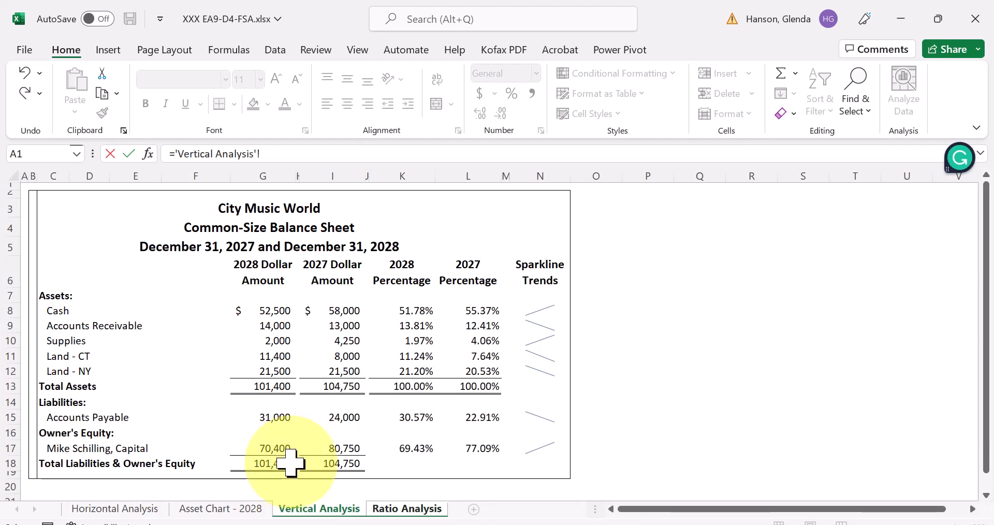
{"action": "left_click", "coordinate": [280, 415]}
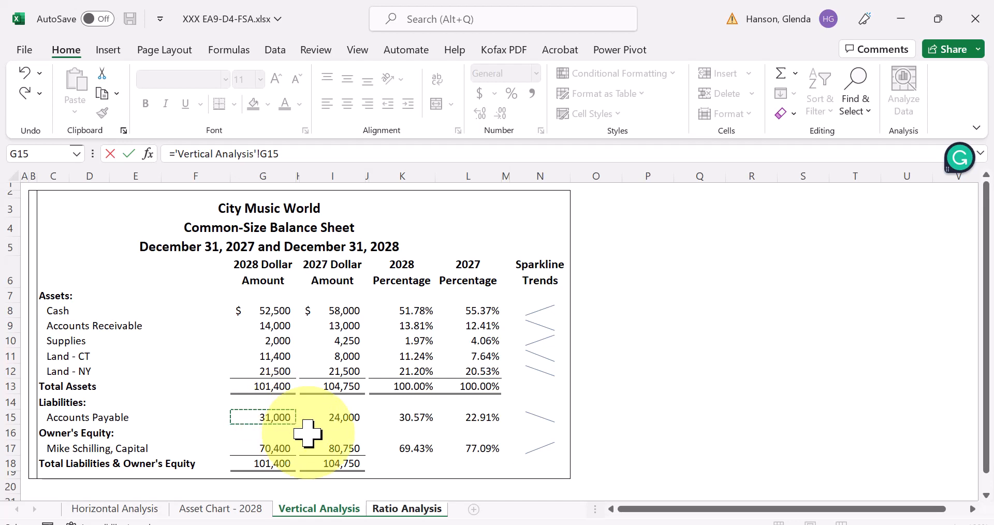
{"action": "type", "text": "/"}
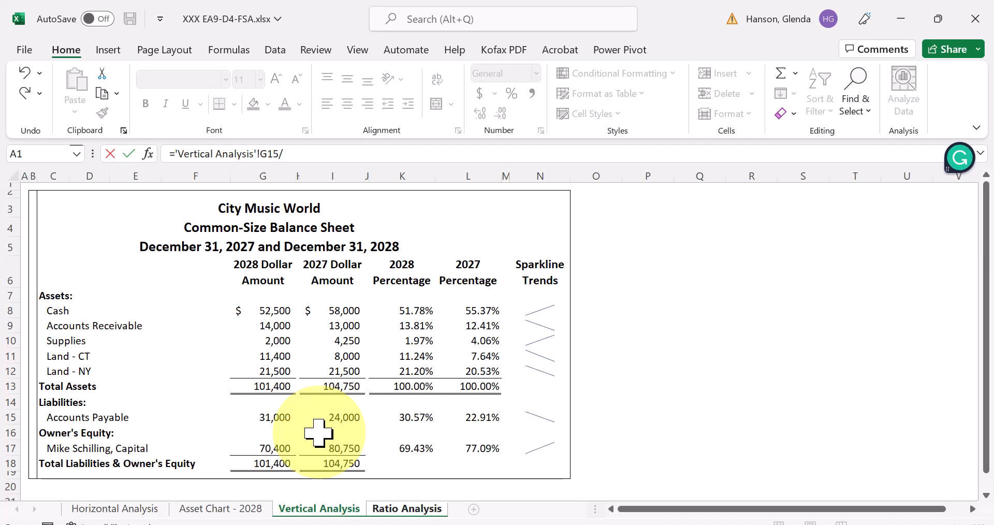
{"action": "left_click", "coordinate": [273, 392]}
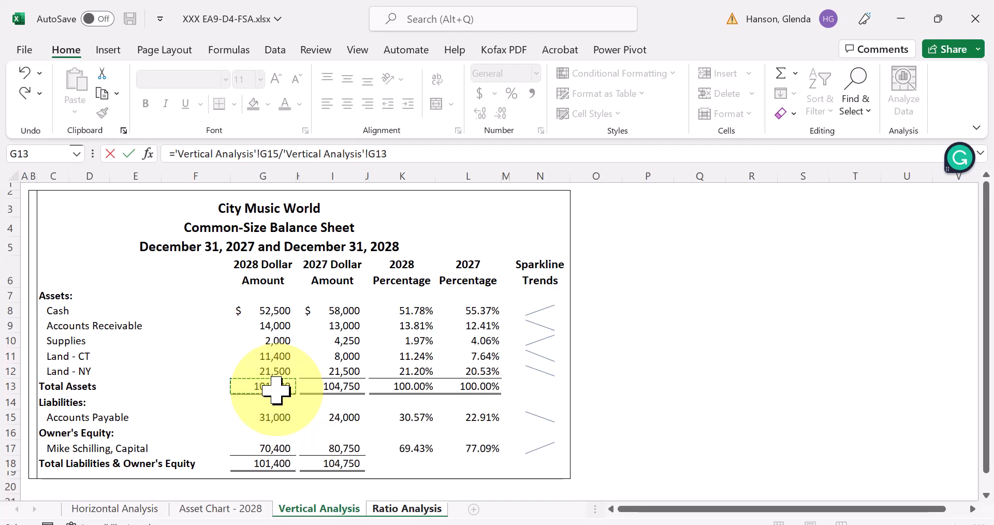
{"action": "key", "text": "Return"}
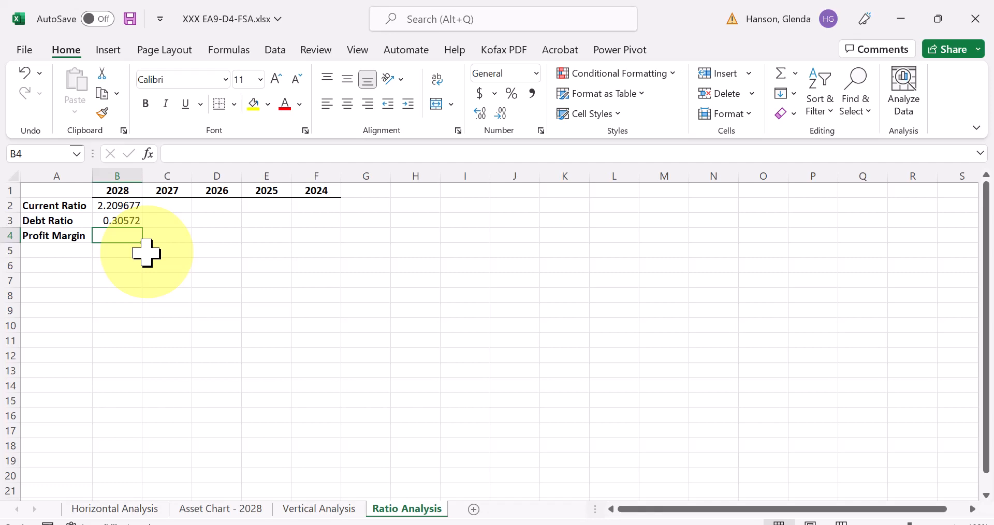
- Try to enter the 2027 Current Ratio formula in C2, adding Cash I8, Accounts Receivable I9 and Supplies I10 from Vertical Analysis
{"action": "left_click", "coordinate": [176, 209]}
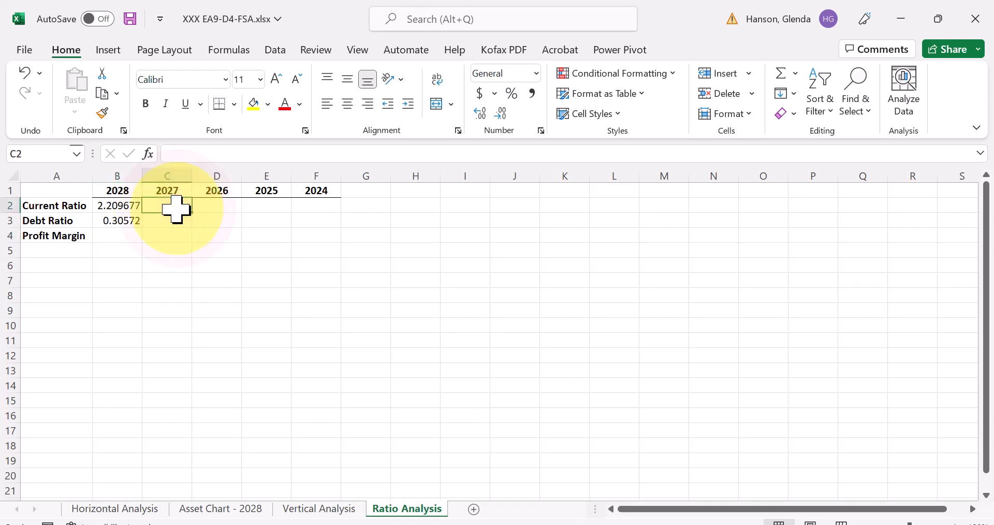
{"action": "type", "text": "="}
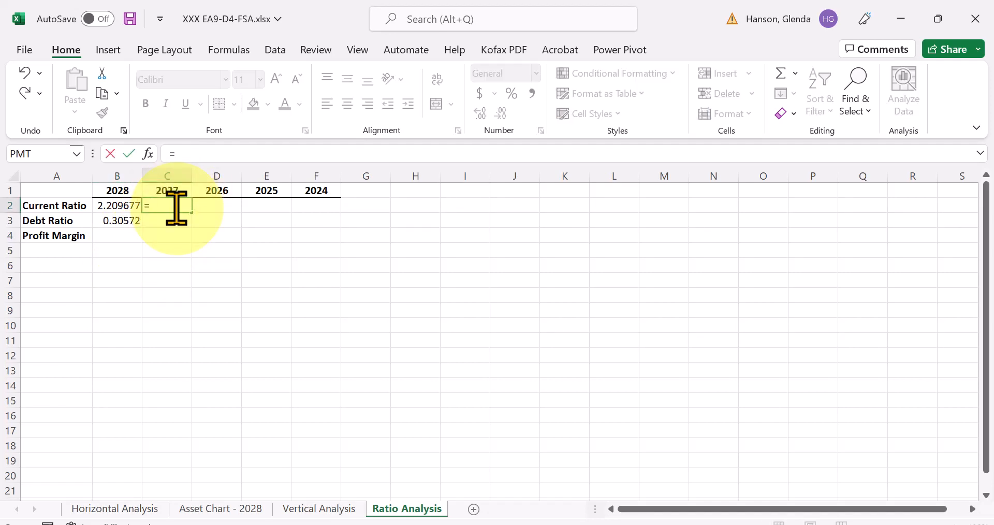
{"action": "type", "text": "("}
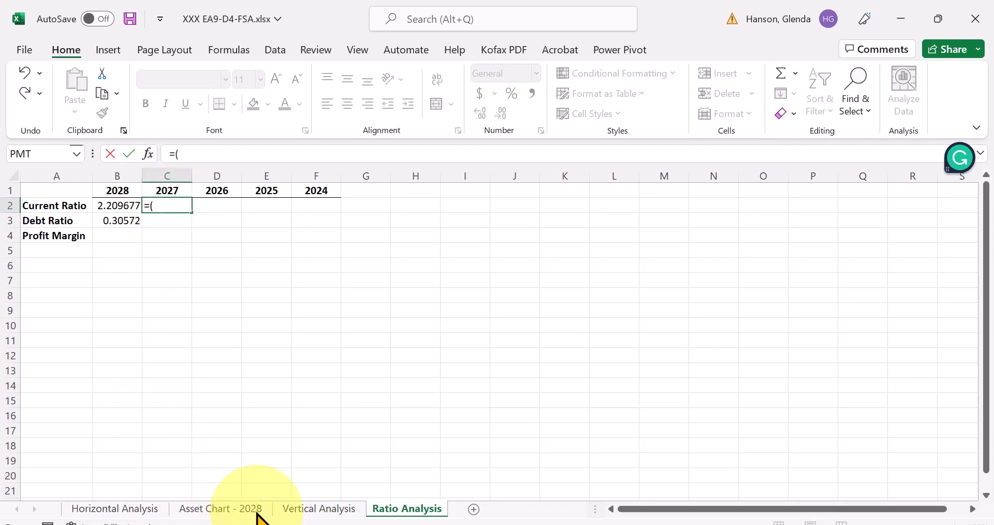
{"action": "left_click", "coordinate": [287, 507]}
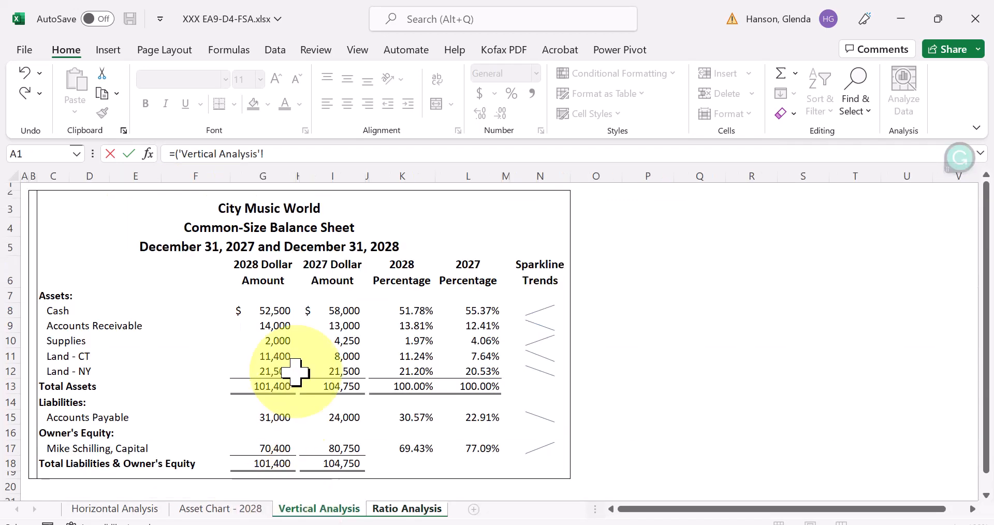
{"action": "left_click", "coordinate": [334, 315]}
{"action": "type", "text": "+"}
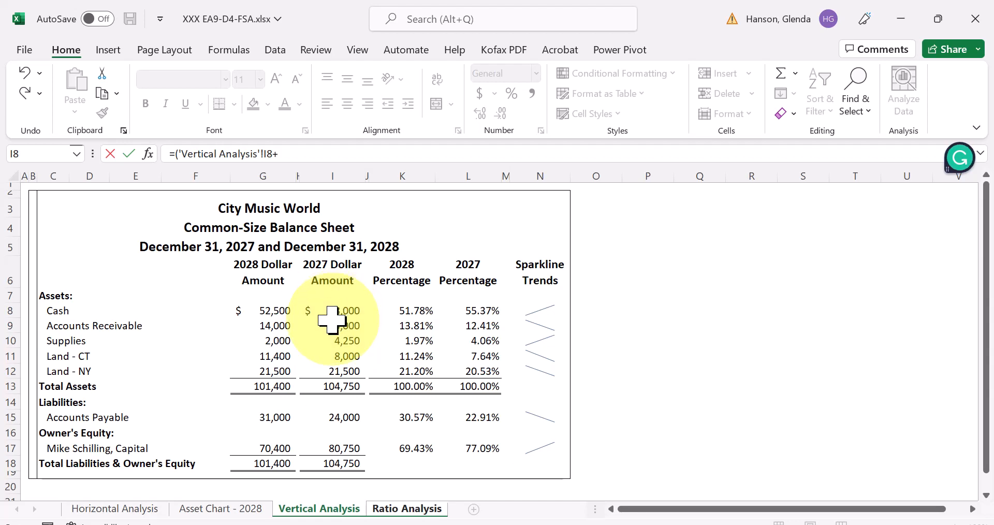
{"action": "left_click", "coordinate": [333, 329]}
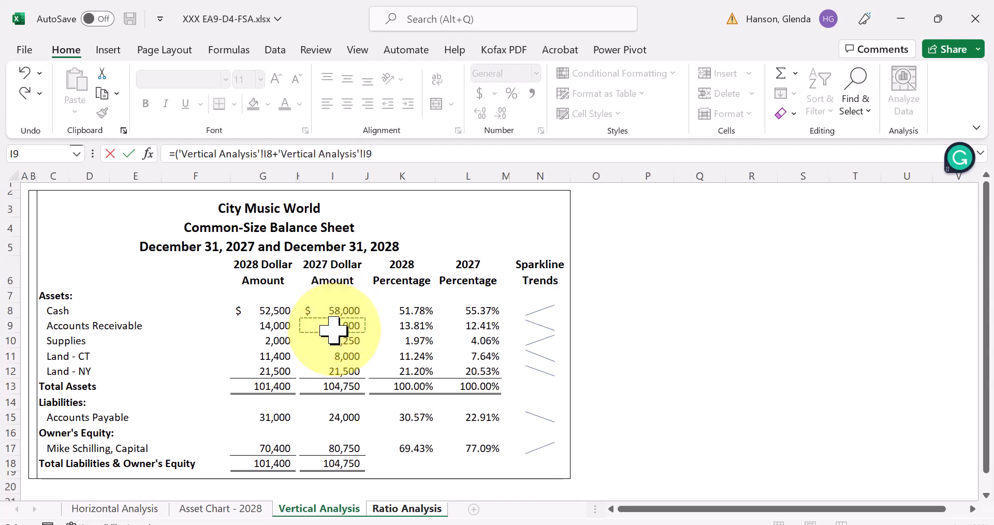
{"action": "type", "text": "+"}
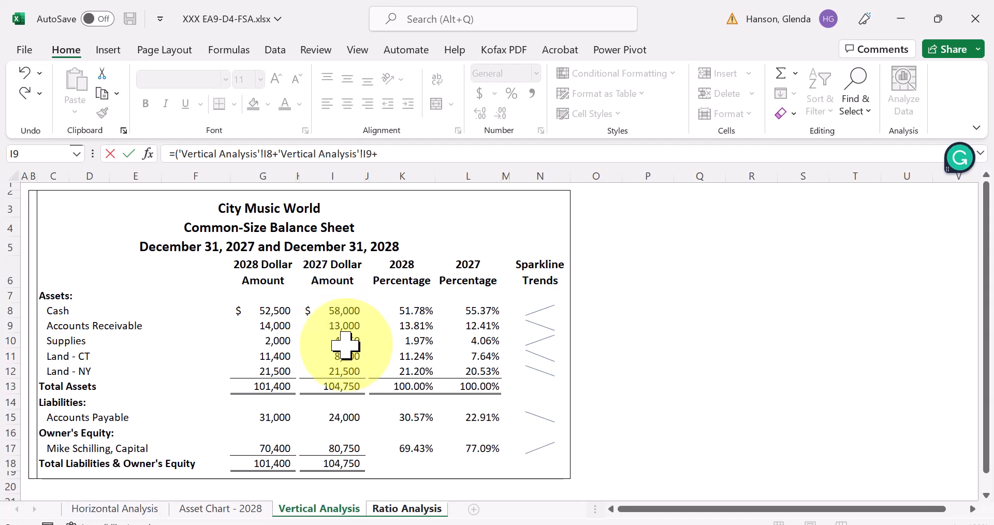
{"action": "left_click", "coordinate": [345, 342]}
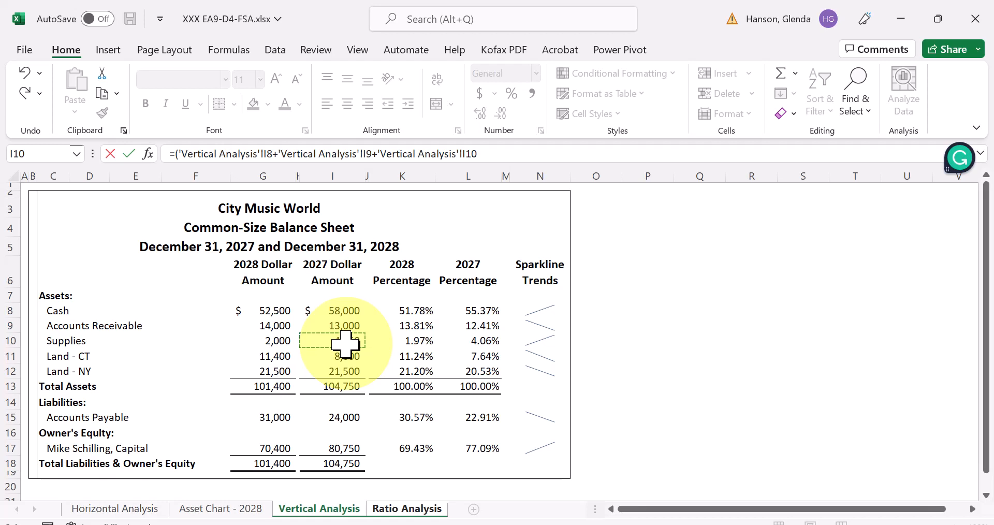
{"action": "type", "text": ")"}
{"action": "key", "text": "Return"}
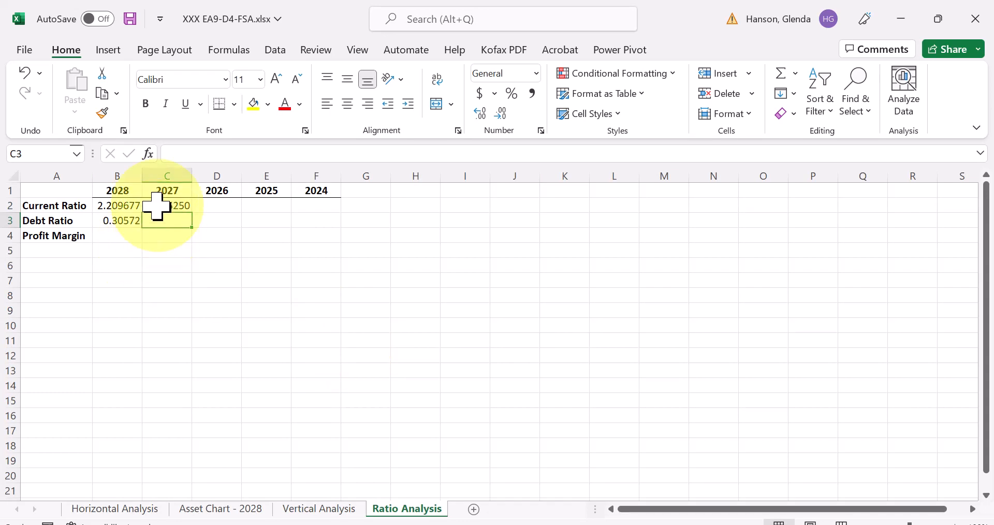
- Delete the incomplete 2027 Current Ratio formula from C2 and restart the entry in that cell
{"action": "left_click", "coordinate": [158, 207]}
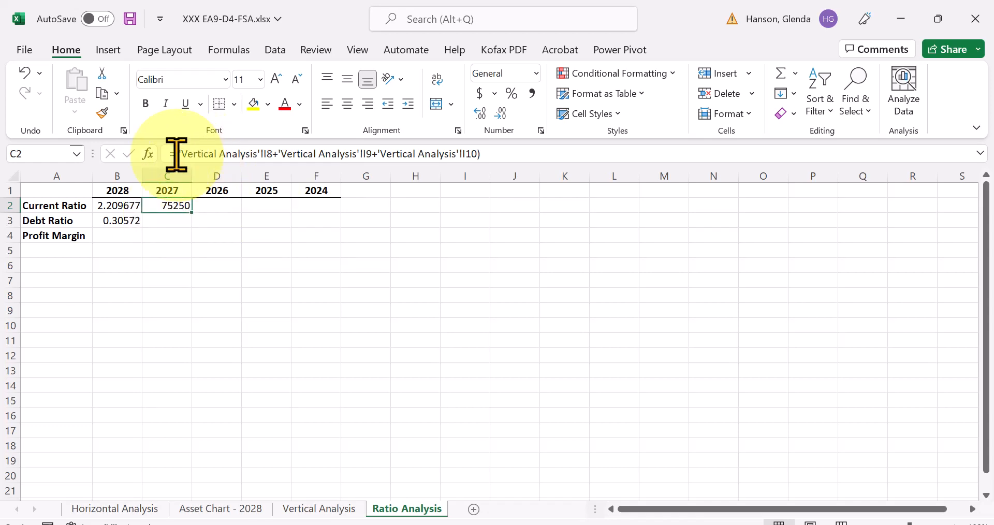
{"action": "left_click_drag", "start_coordinate": [170, 153], "coordinate": [579, 150]}
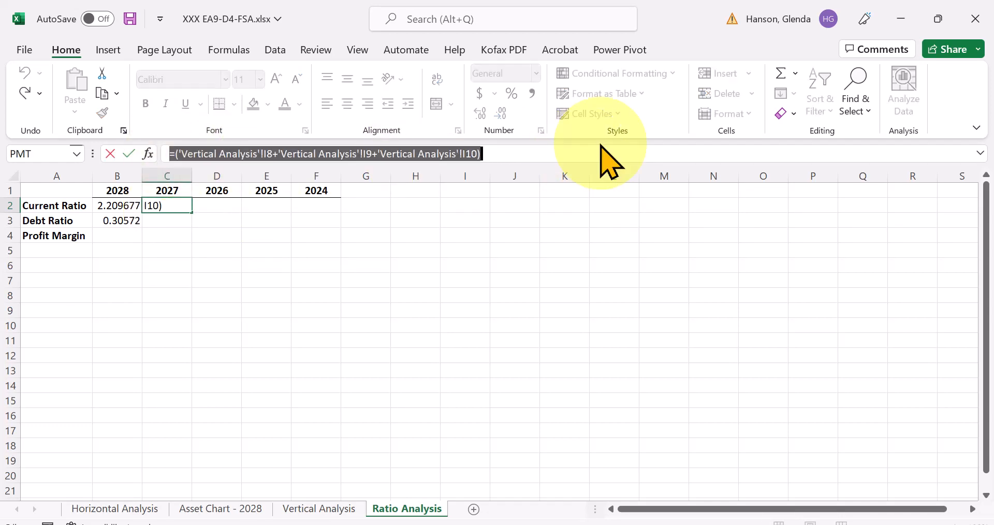
{"action": "key", "text": "Delete"}
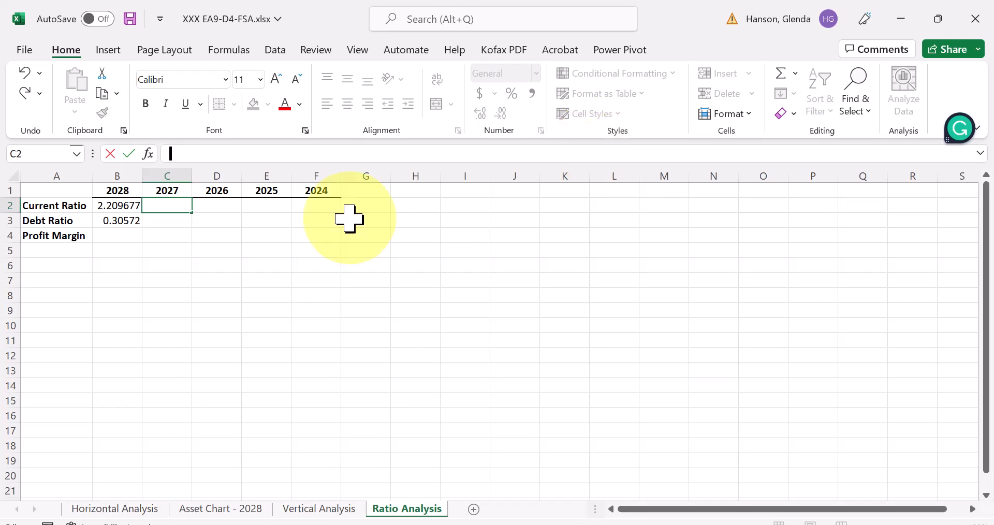
{"action": "left_click", "coordinate": [173, 200]}
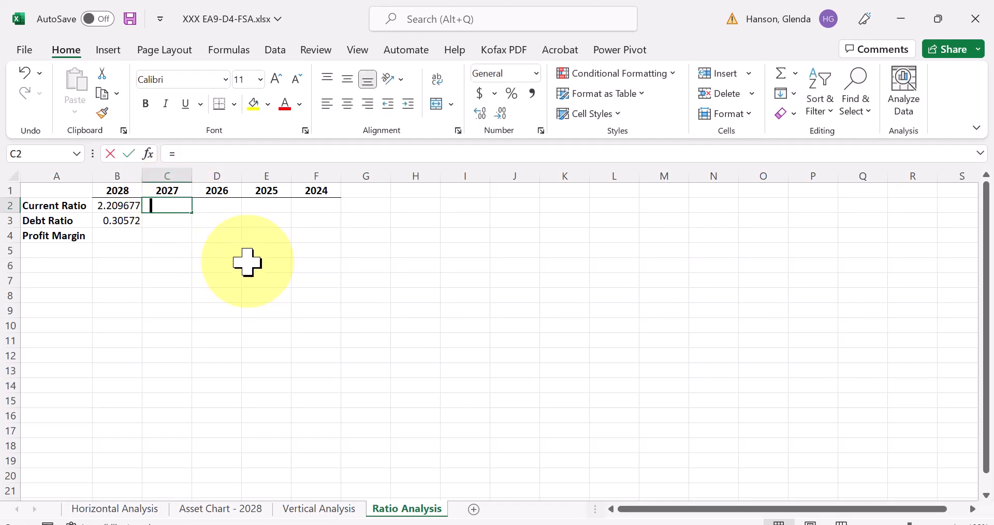
- Enter a formula in C2 dividing 2027 Accounts Payable in I15 by Total Assets in I13 on Vertical Analysis
{"action": "type", "text": "="}
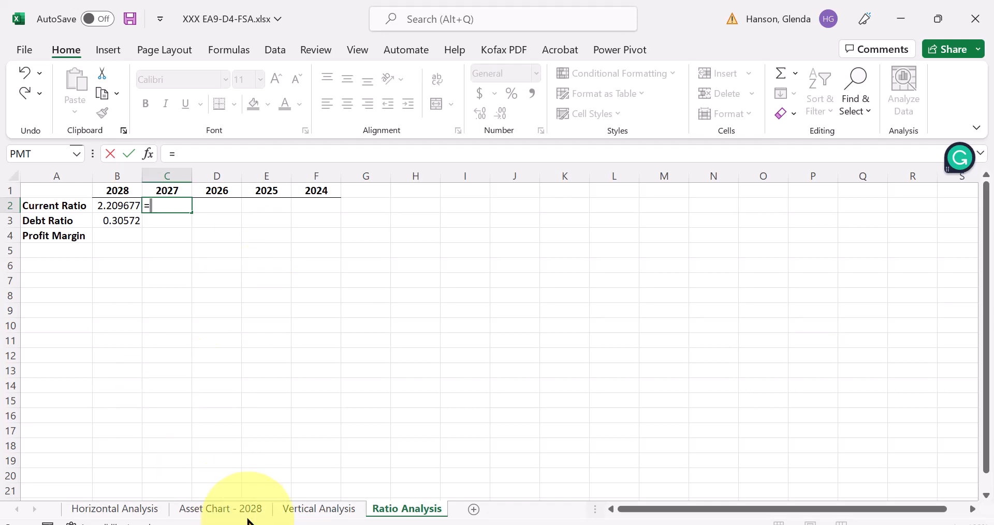
{"action": "left_click", "coordinate": [306, 510]}
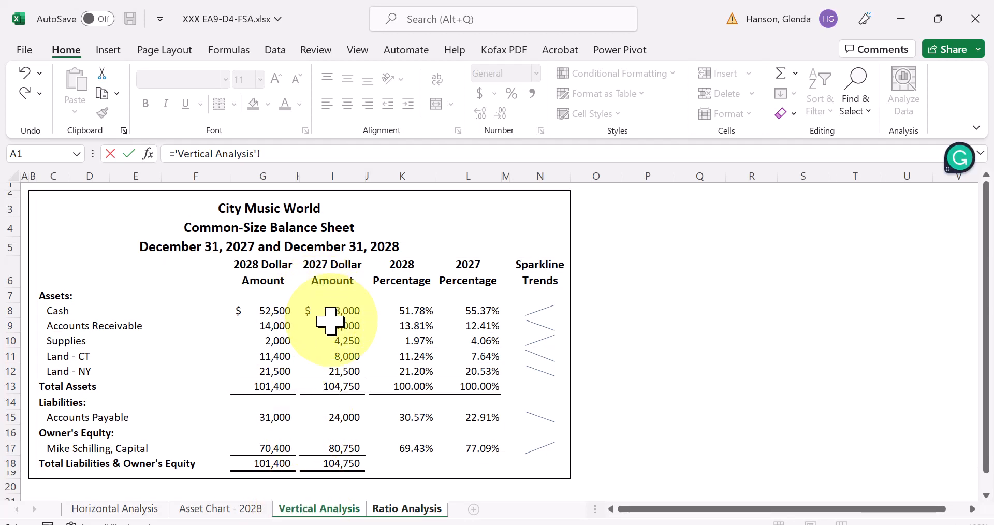
{"action": "left_click", "coordinate": [343, 418]}
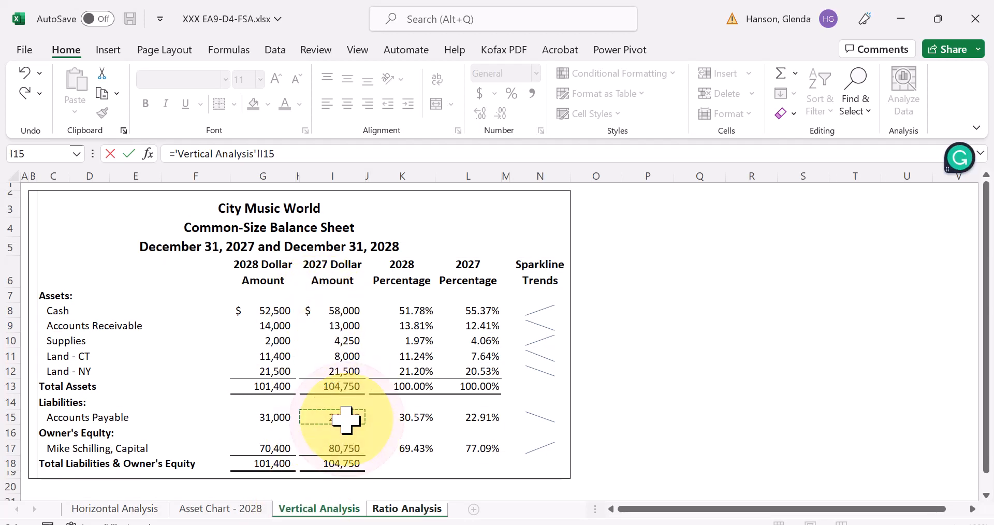
{"action": "type", "text": "/"}
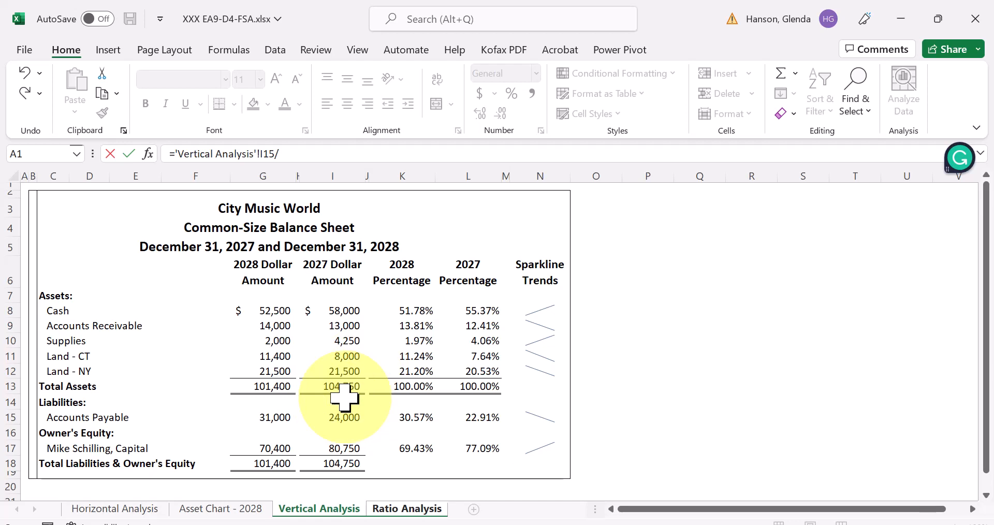
{"action": "left_click", "coordinate": [344, 386]}
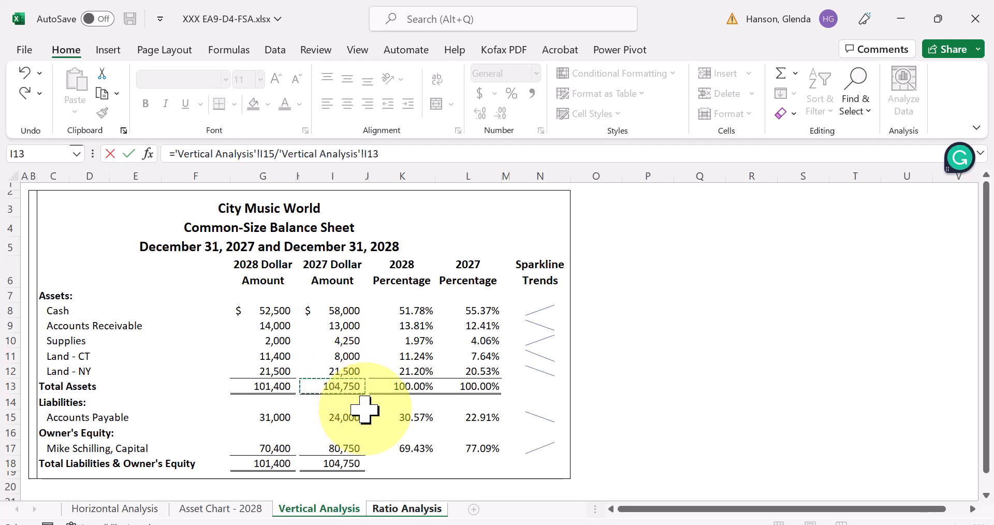
{"action": "key", "text": "Return"}
{"action": "left_click", "coordinate": [179, 220]}
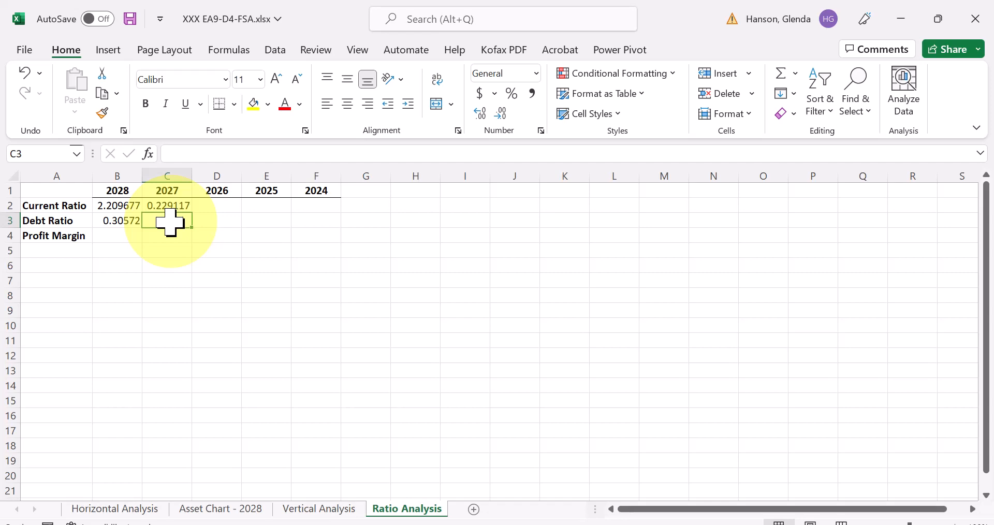
- Check the Current Ratio formulas in B2 and C2, and move the debt ratio formula from C2 to C3
{"action": "left_click_drag", "start_coordinate": [170, 222], "coordinate": [200, 269]}
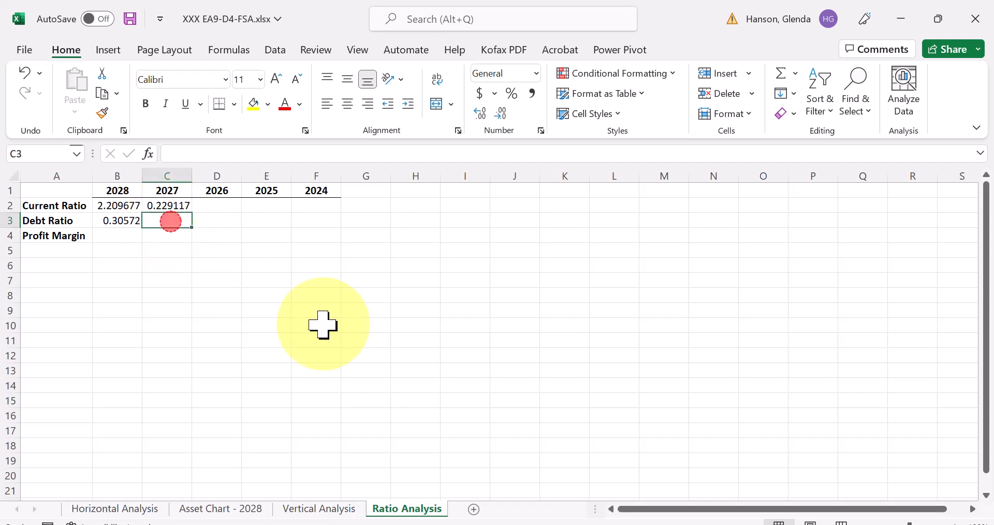
{"action": "left_click", "coordinate": [272, 237]}
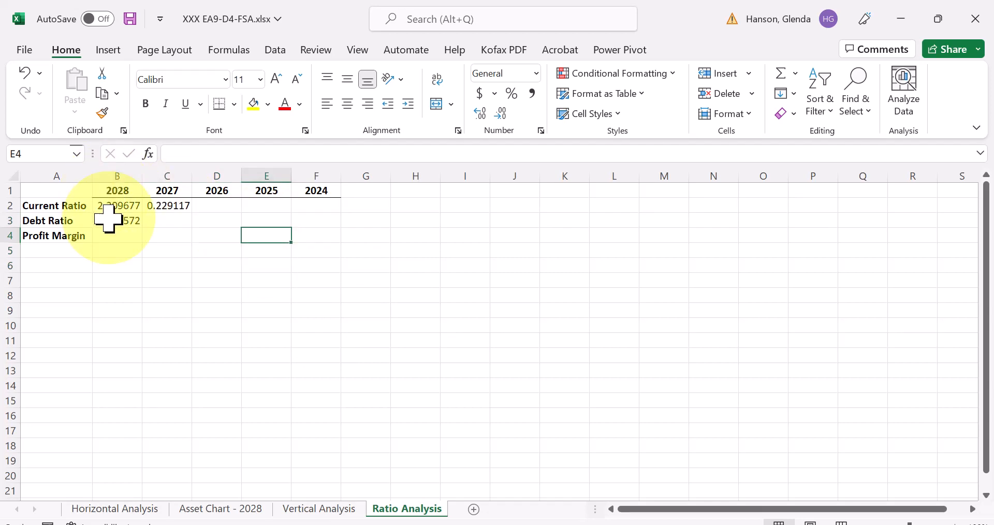
{"action": "left_click", "coordinate": [118, 202]}
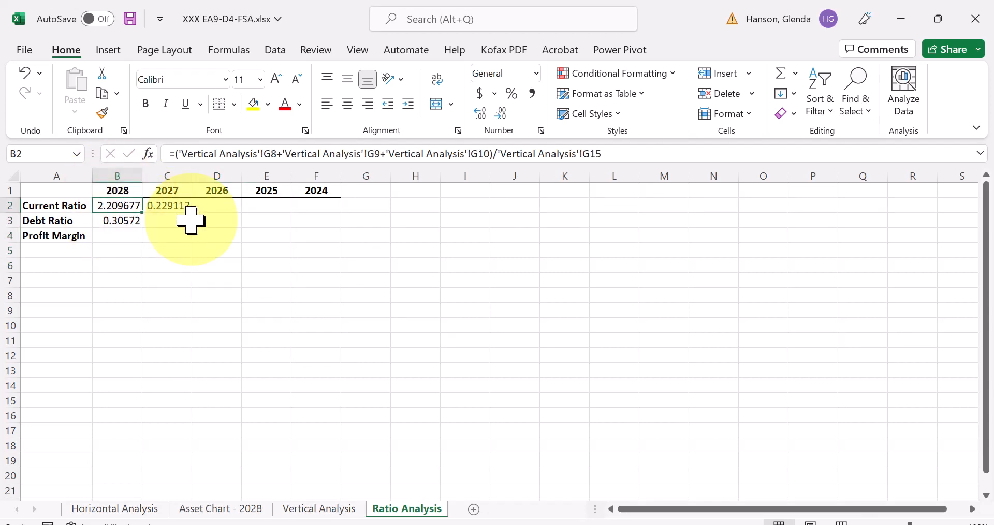
{"action": "left_click", "coordinate": [172, 205]}
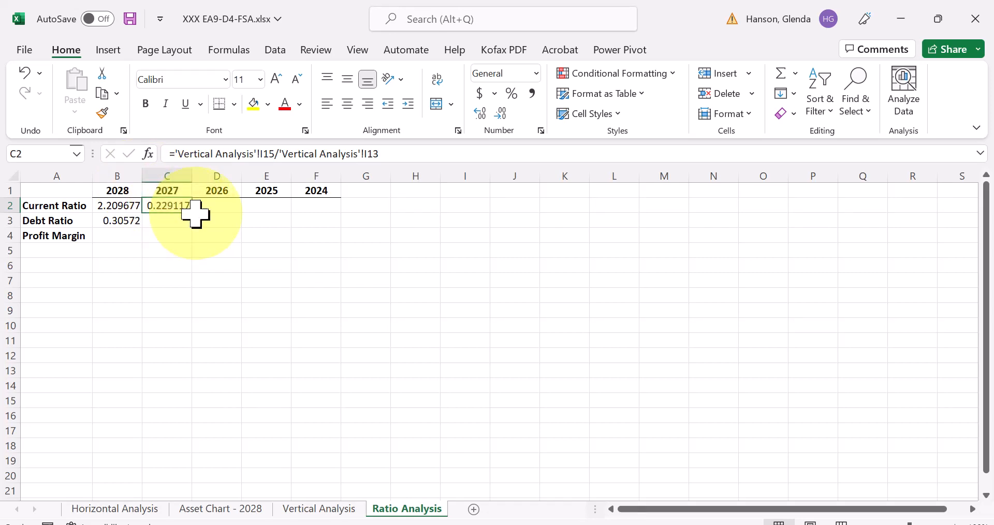
{"action": "key", "text": "ctrl+c"}
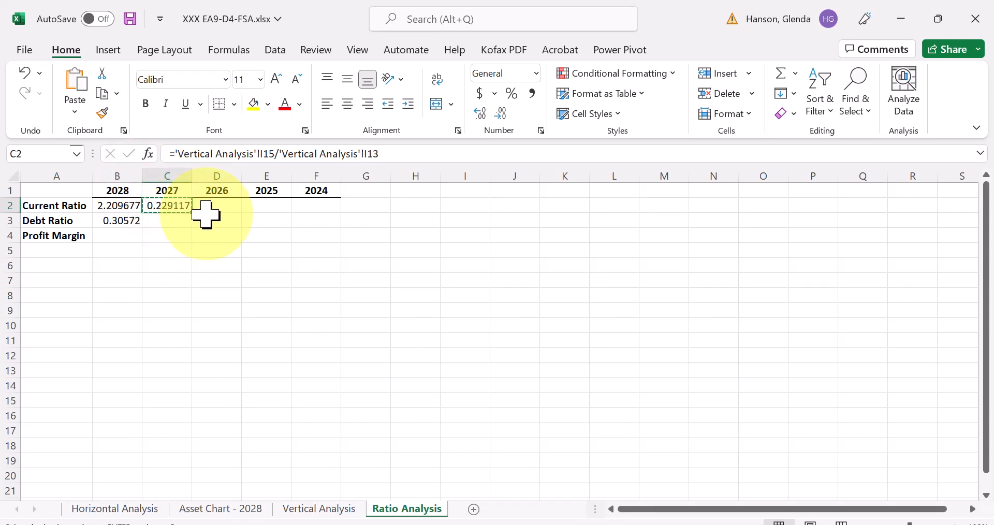
{"action": "left_click", "coordinate": [170, 220]}
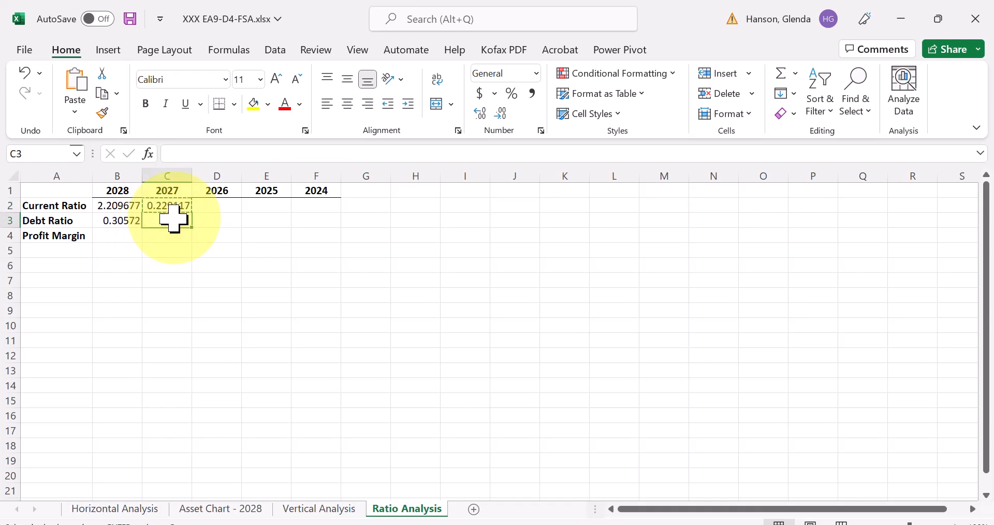
{"action": "key", "text": "Return"}
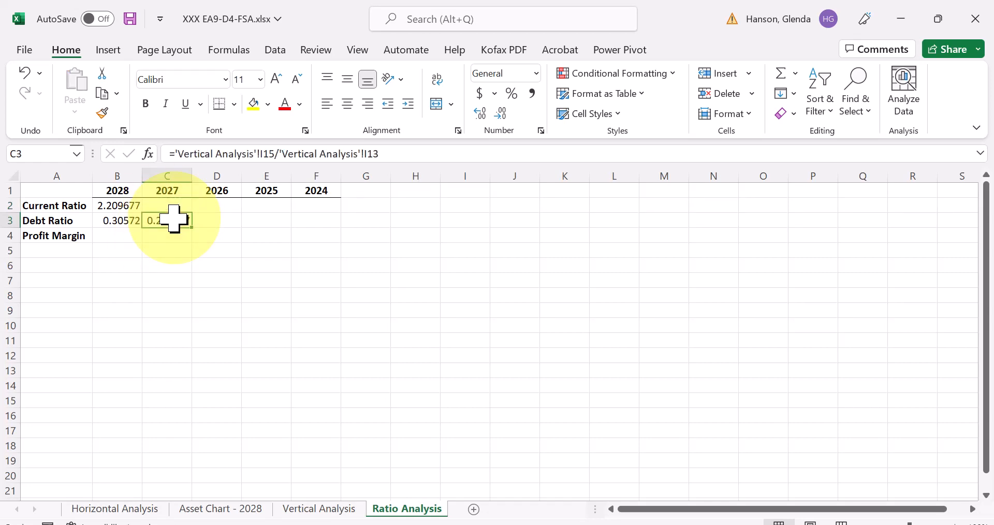
- Enter the 2027 Current Ratio in C2 as Cash I8 plus Accounts Receivable I9 plus Supplies I10, divided by Accounts Payable I15, from Vertical Analysis
{"action": "left_click", "coordinate": [181, 203]}
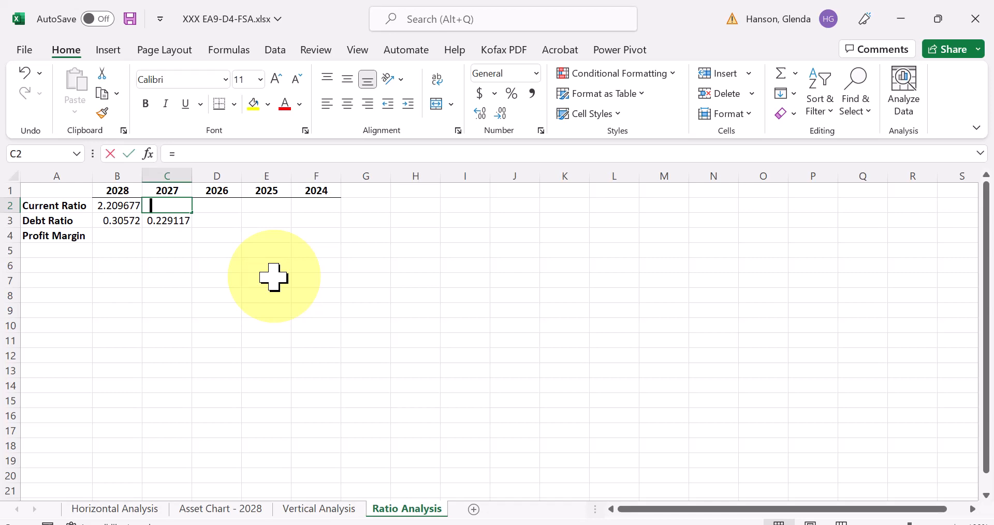
{"action": "type", "text": "=("}
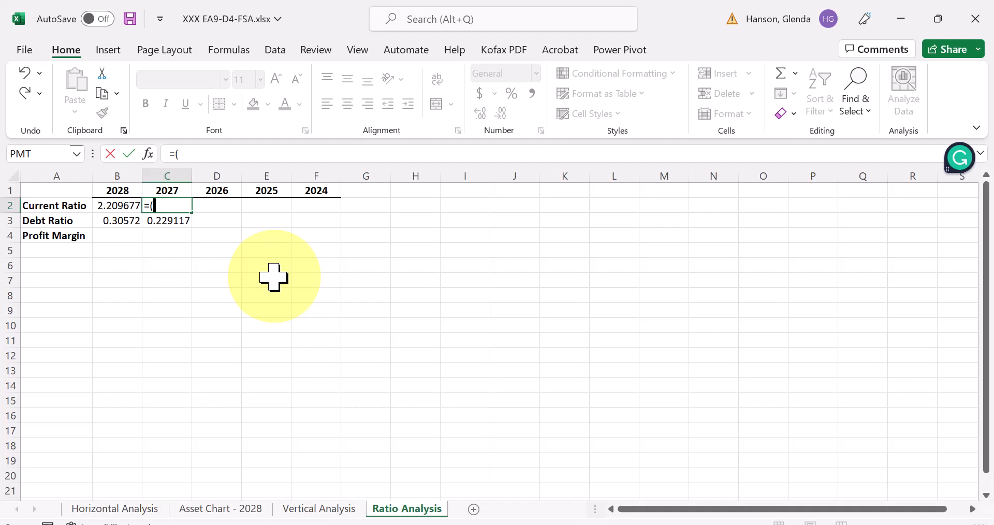
{"action": "left_click", "coordinate": [307, 509]}
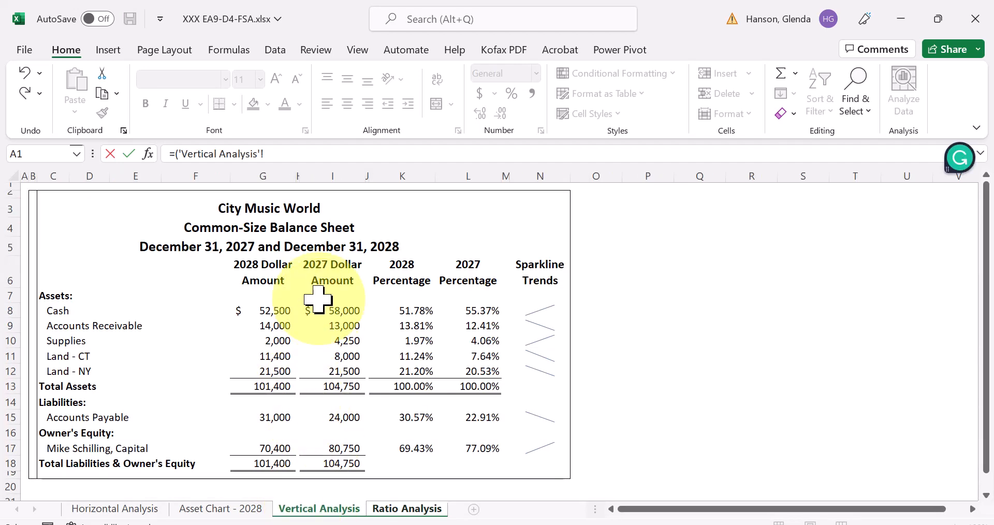
{"action": "left_click", "coordinate": [334, 314]}
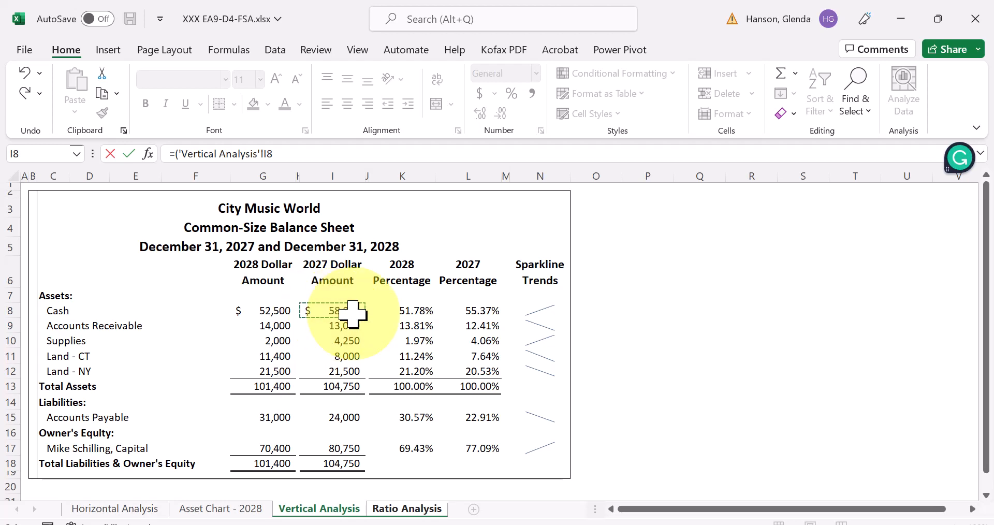
{"action": "type", "text": "+"}
{"action": "left_click", "coordinate": [351, 326]}
{"action": "type", "text": "+"}
{"action": "left_click", "coordinate": [351, 341]}
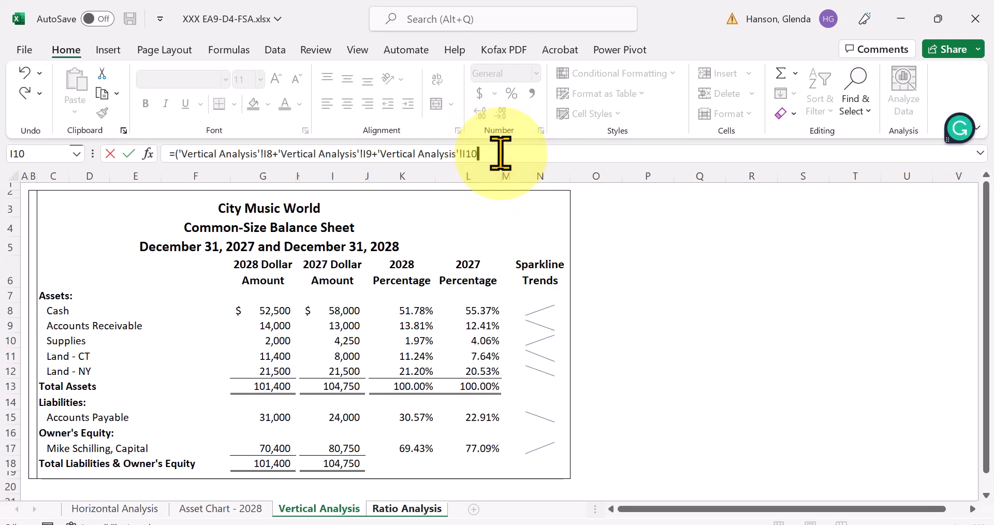
{"action": "type", "text": ")"}
{"action": "type", "text": "/"}
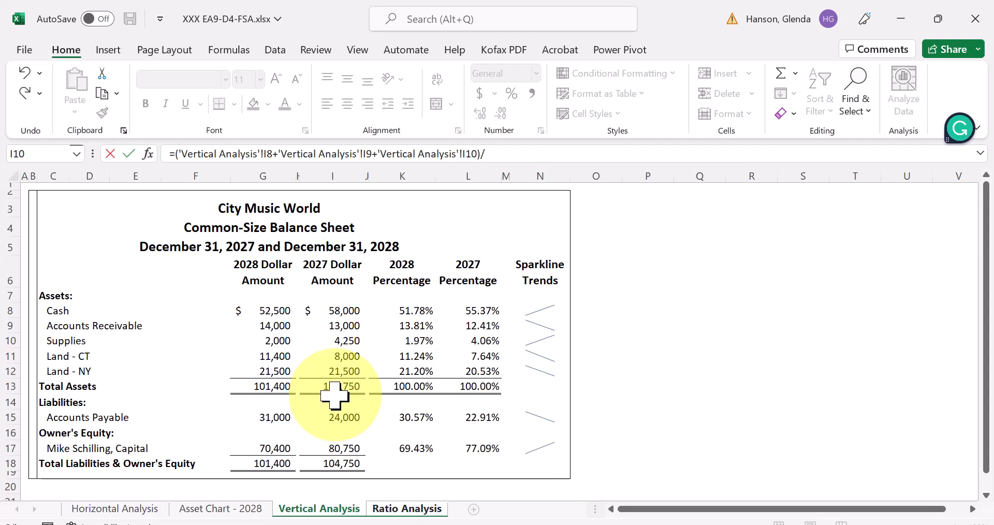
{"action": "left_click", "coordinate": [273, 389]}
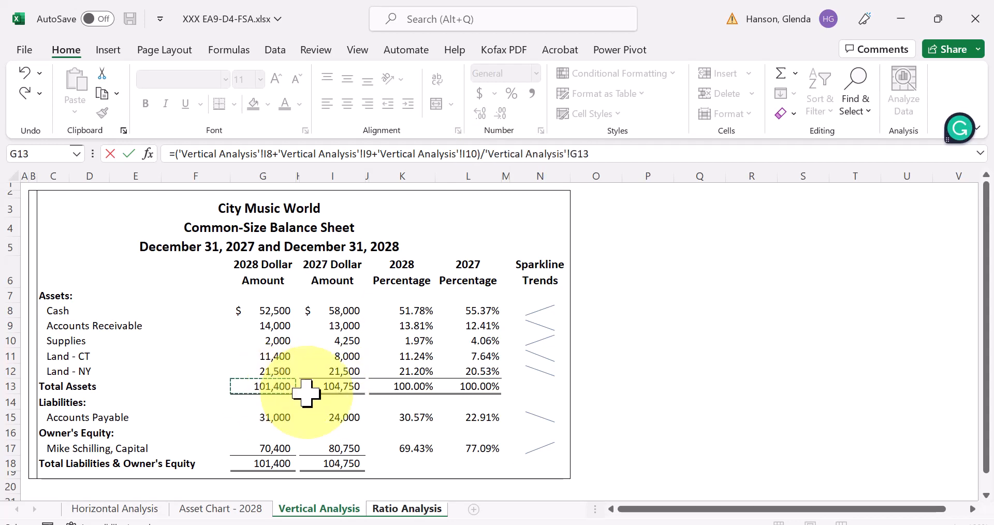
{"action": "left_click", "coordinate": [334, 389]}
{"action": "key", "text": "BackSpace"}
{"action": "key", "text": "Return"}
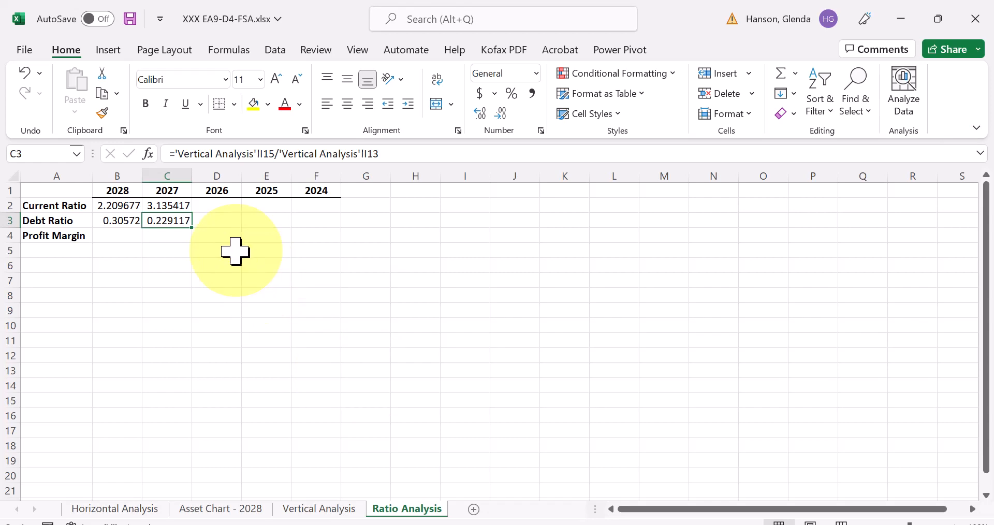
{"action": "left_click", "coordinate": [170, 208]}
{"action": "left_click", "coordinate": [170, 221]}
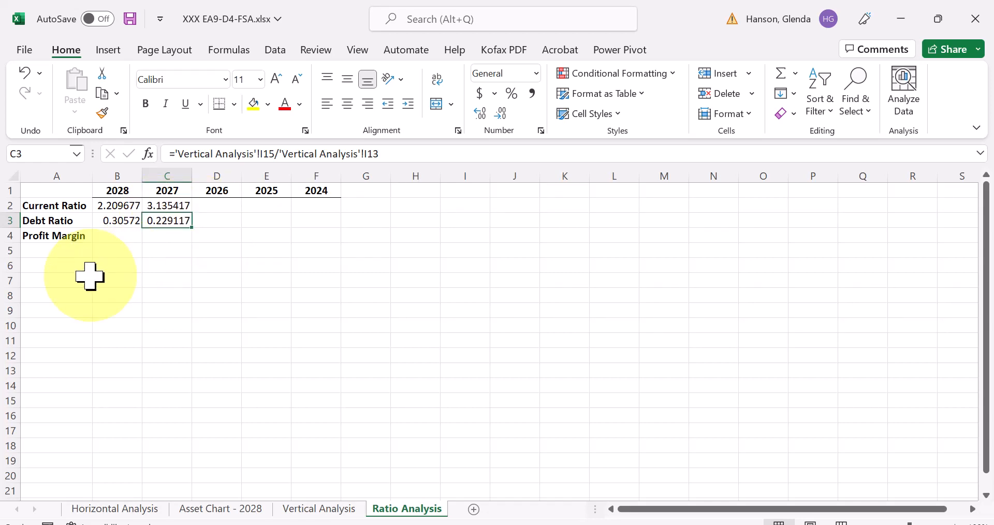
- Enter the 2028 Profit Margin in B4, dividing Net Income in G20 by Total Revenue in G10 on Horizontal Analysis
{"action": "left_click", "coordinate": [120, 238]}
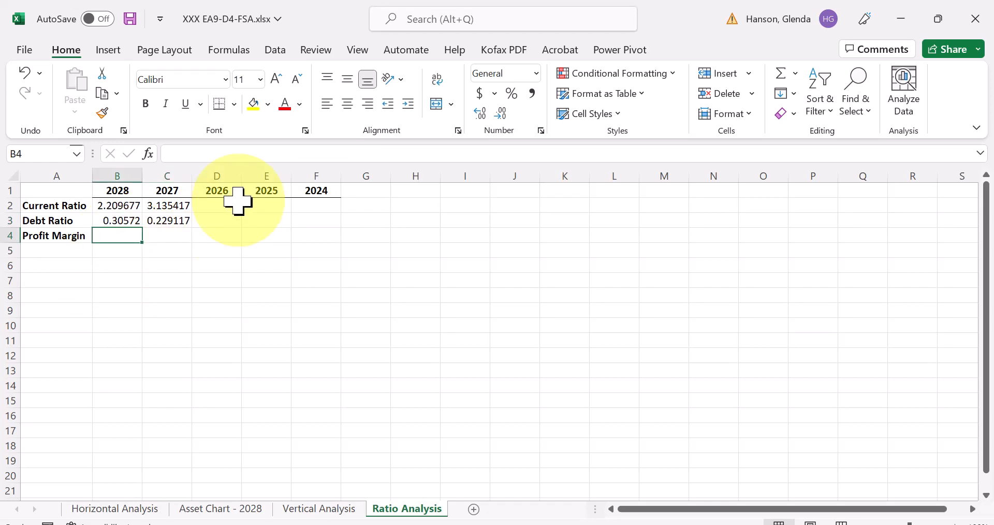
{"action": "type", "text": "="}
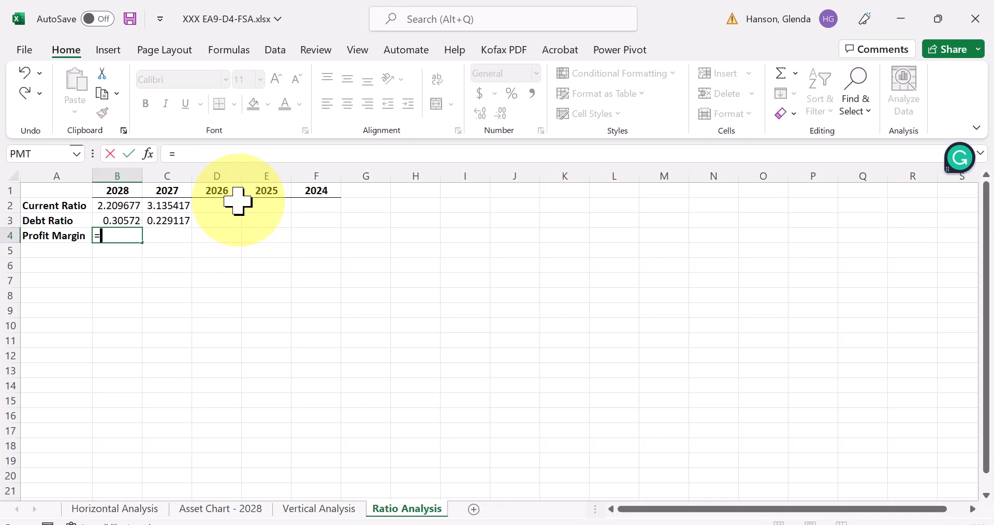
{"action": "left_click", "coordinate": [106, 510]}
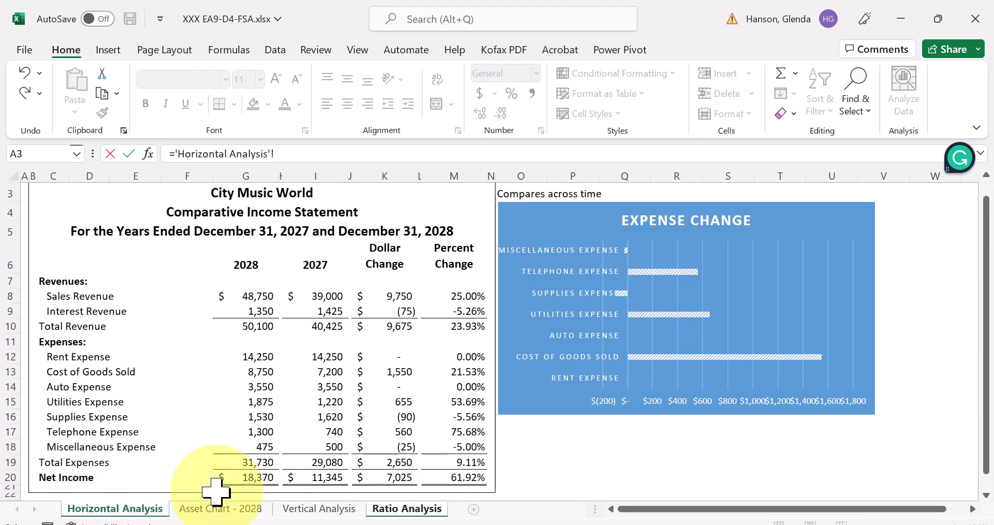
{"action": "left_click", "coordinate": [246, 477]}
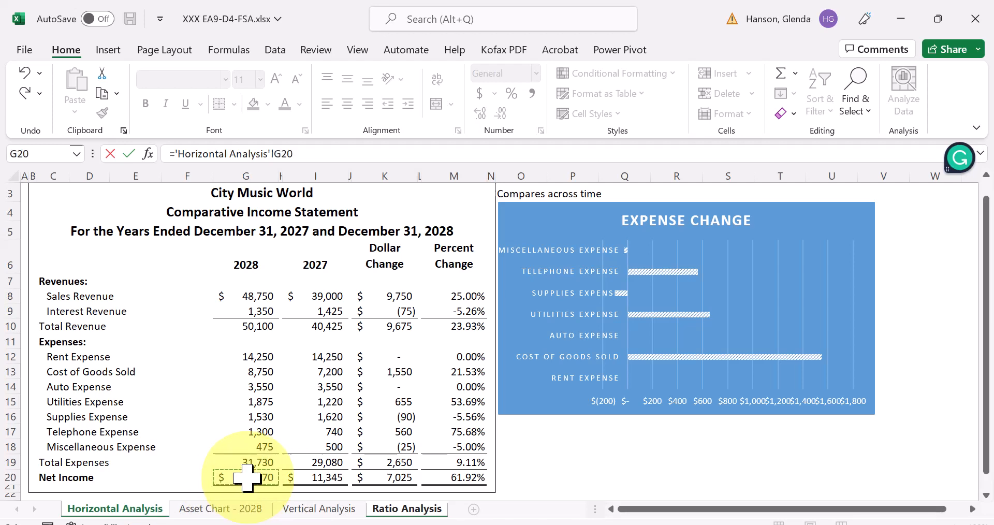
{"action": "type", "text": "/"}
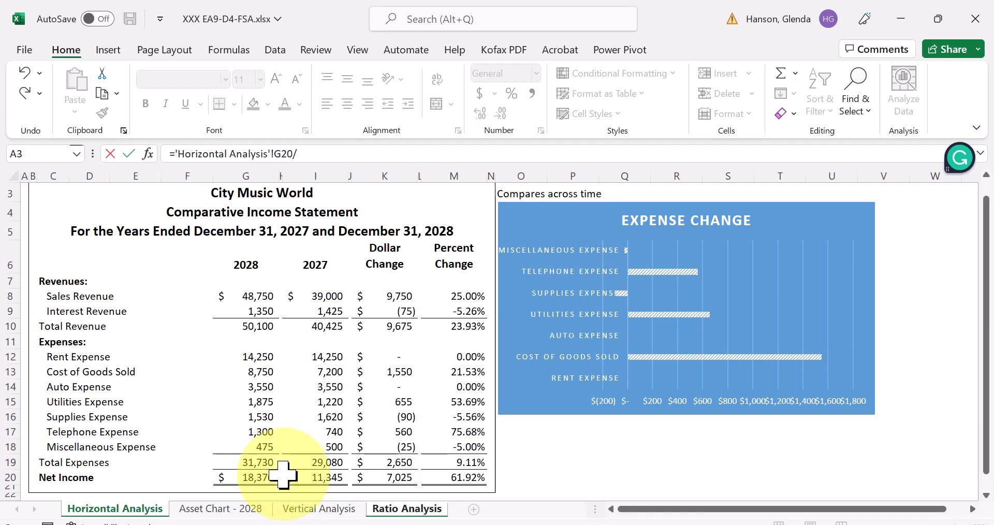
{"action": "left_click", "coordinate": [254, 326]}
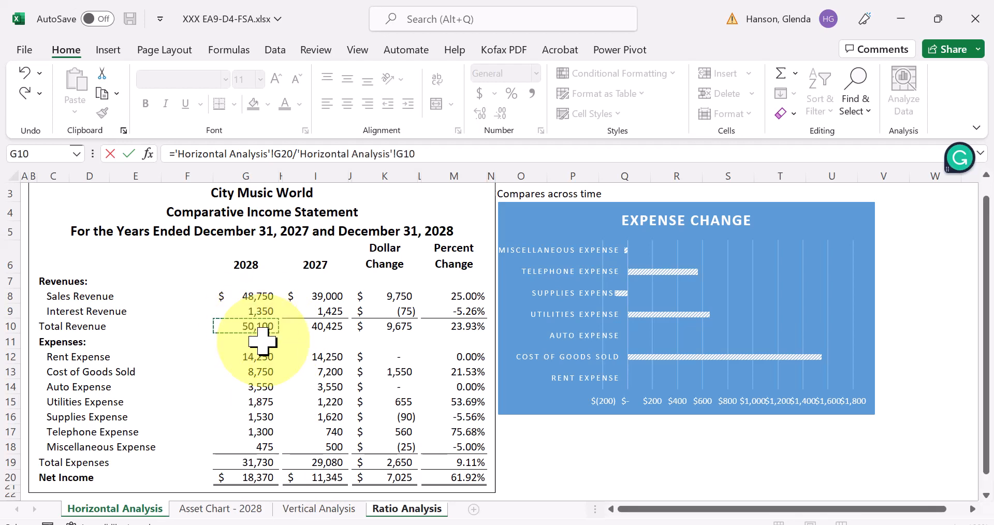
{"action": "key", "text": "Return"}
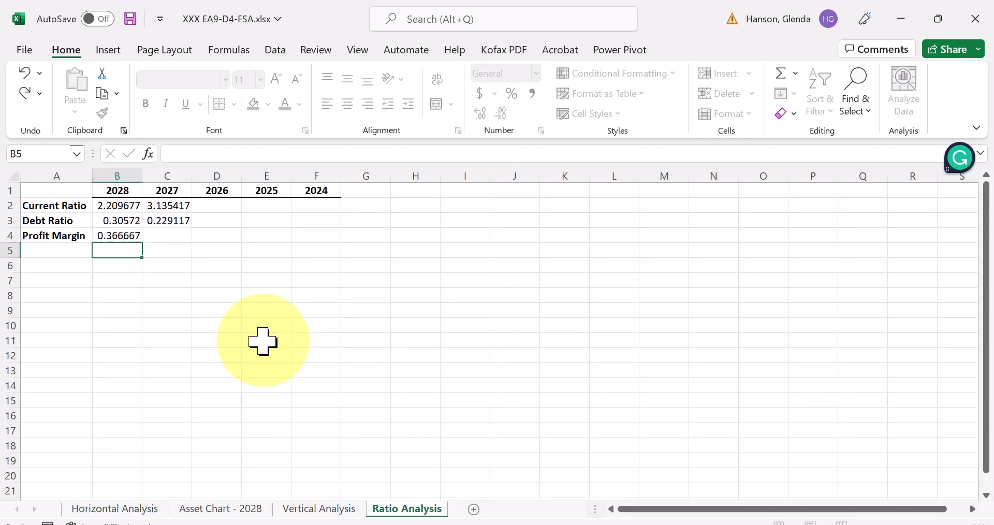
{"action": "left_click", "coordinate": [113, 237]}
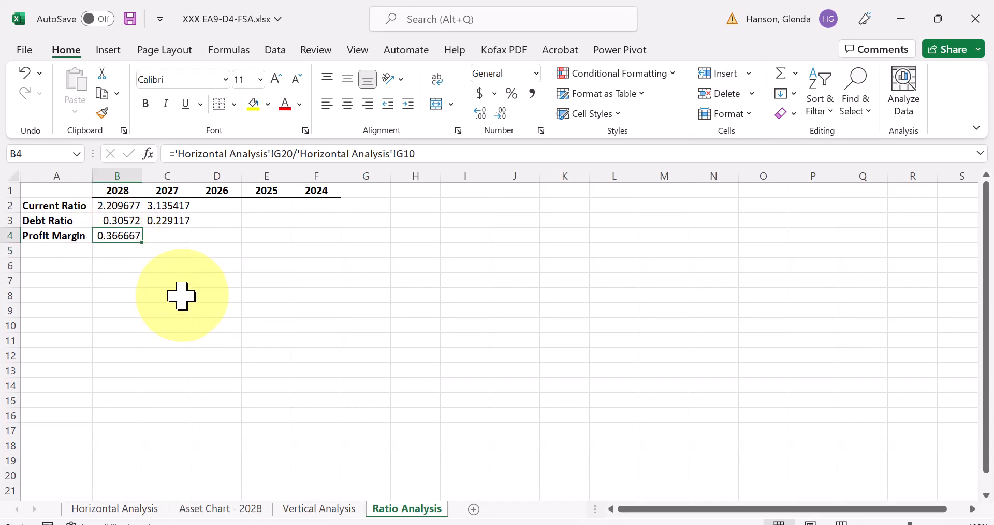
- Enter the 2027 Profit Margin in C4, dividing Net Income in I20 by Total Revenue in I10 on Horizontal Analysis
{"action": "left_click", "coordinate": [176, 236]}
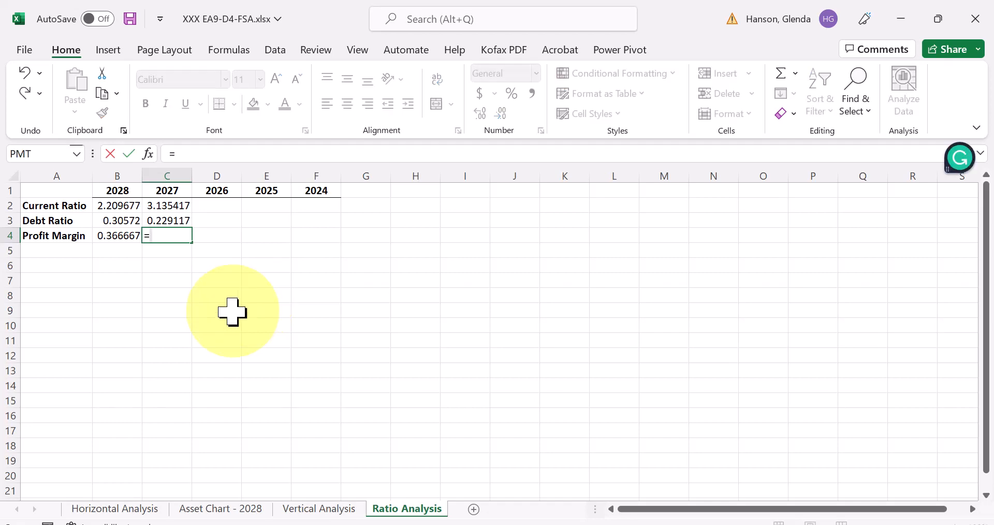
{"action": "left_click", "coordinate": [104, 510]}
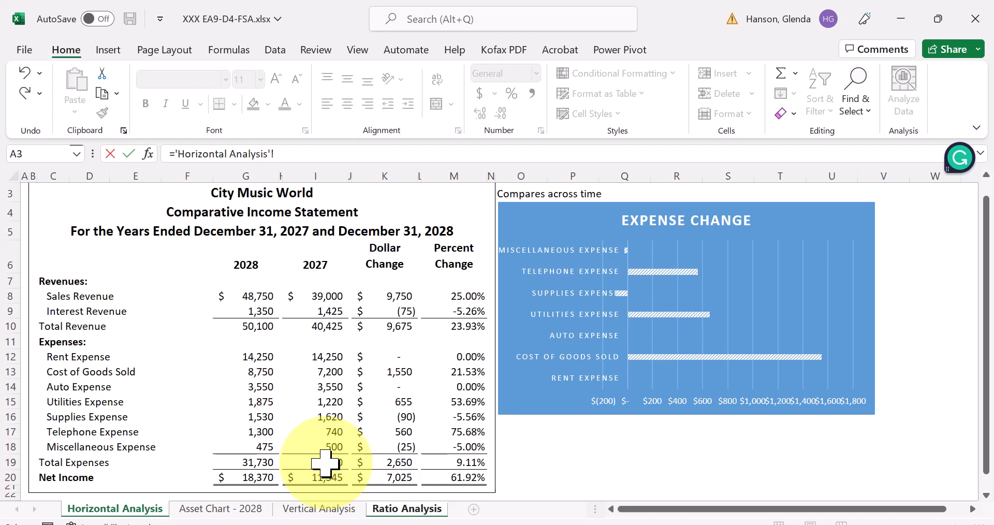
{"action": "left_click", "coordinate": [324, 479]}
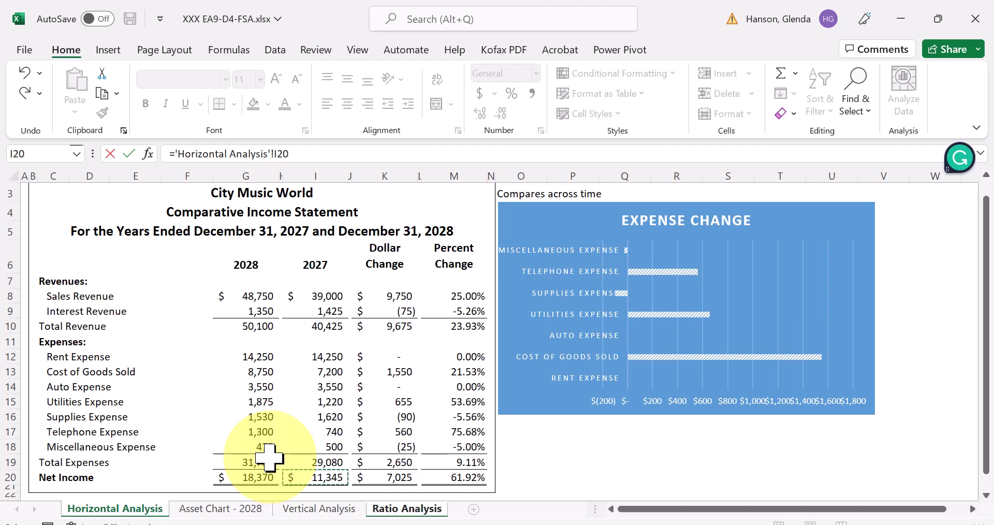
{"action": "type", "text": "/"}
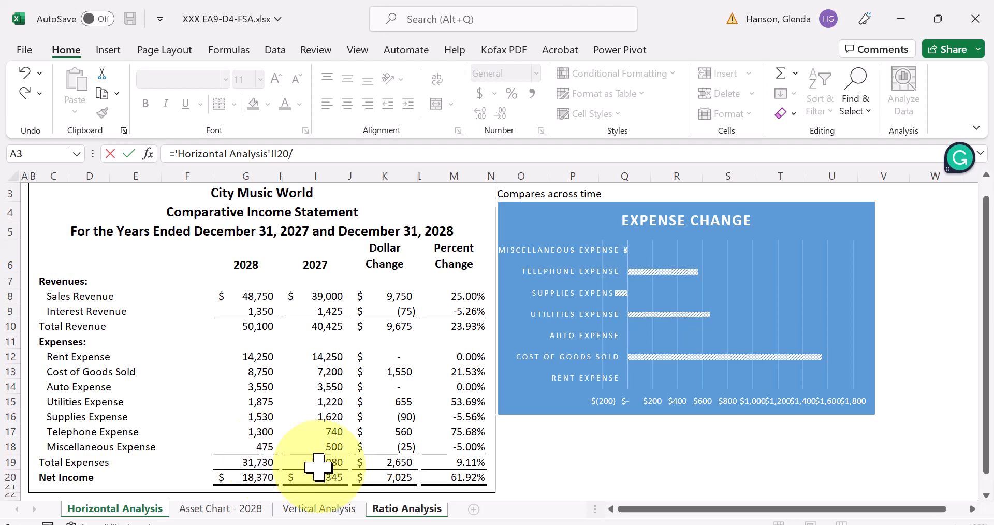
{"action": "left_click", "coordinate": [326, 327]}
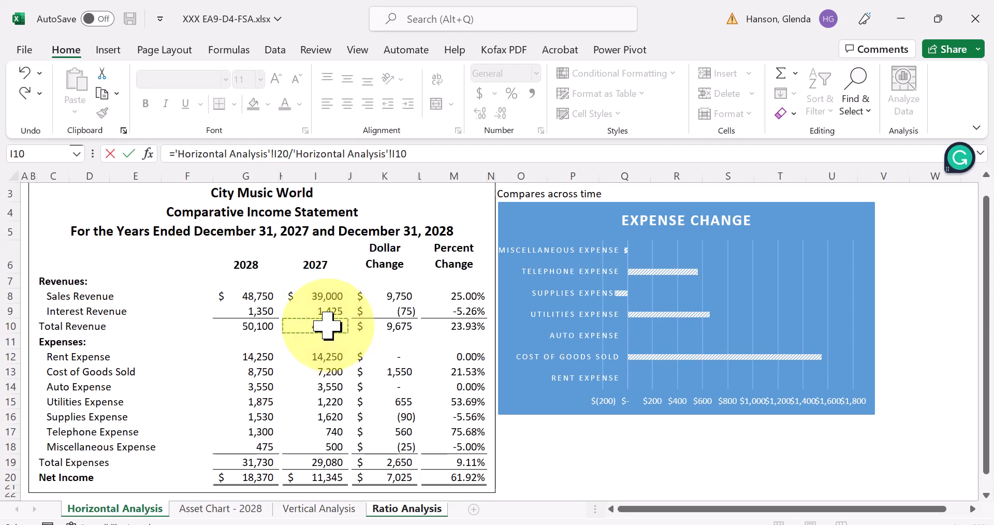
{"action": "key", "text": "Return"}
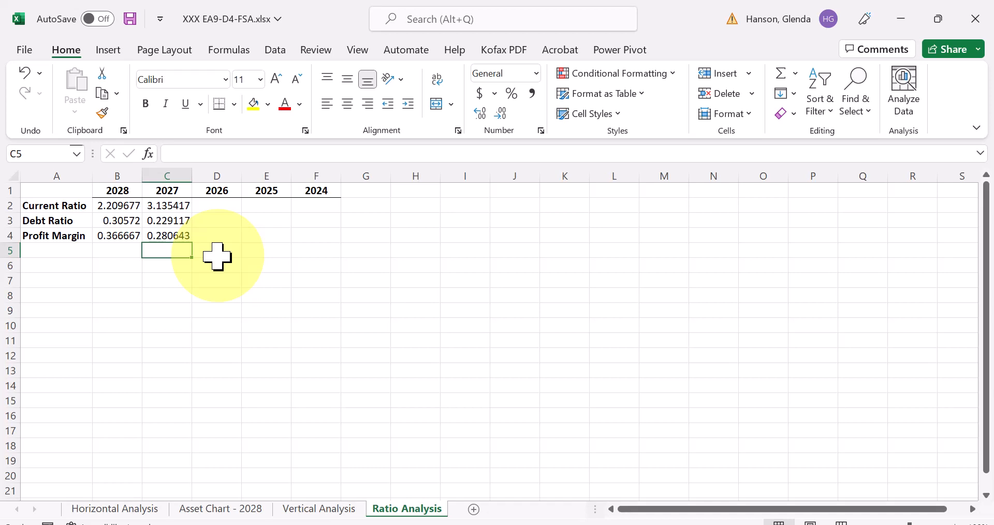
- Apply Comma Style to the 2028 and 2027 Current Ratio and Debt Ratio values in B2:C3
{"action": "left_click_drag", "start_coordinate": [133, 211], "coordinate": [181, 241]}
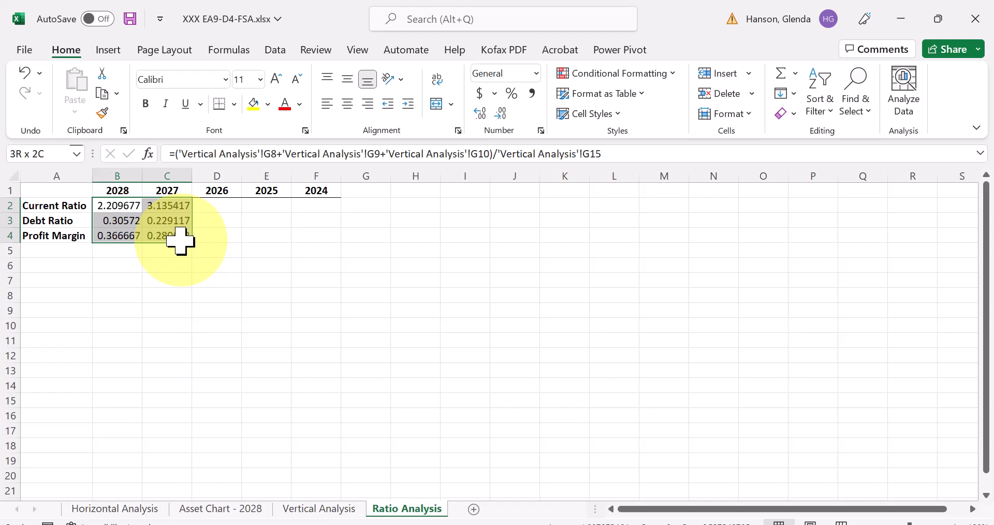
{"action": "left_click", "coordinate": [227, 265]}
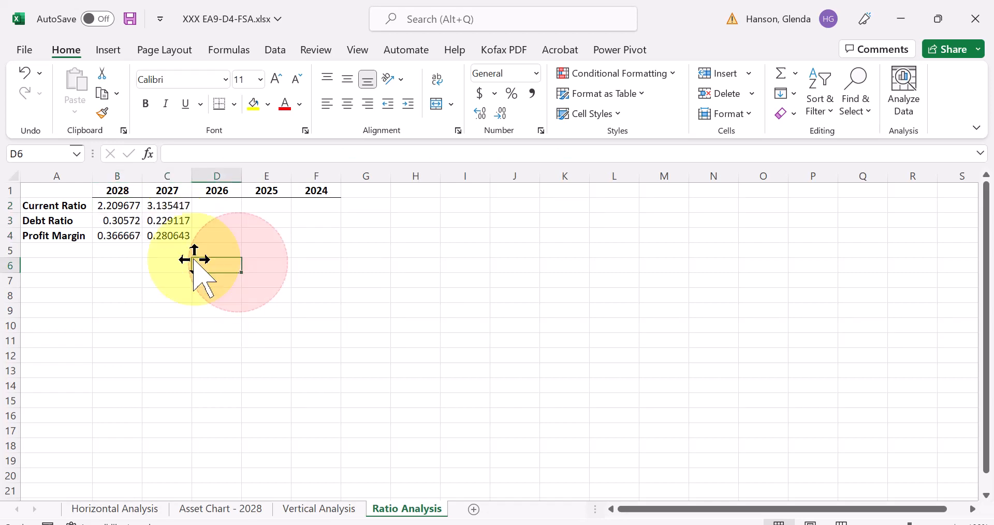
{"action": "left_click_drag", "start_coordinate": [102, 206], "coordinate": [148, 220]}
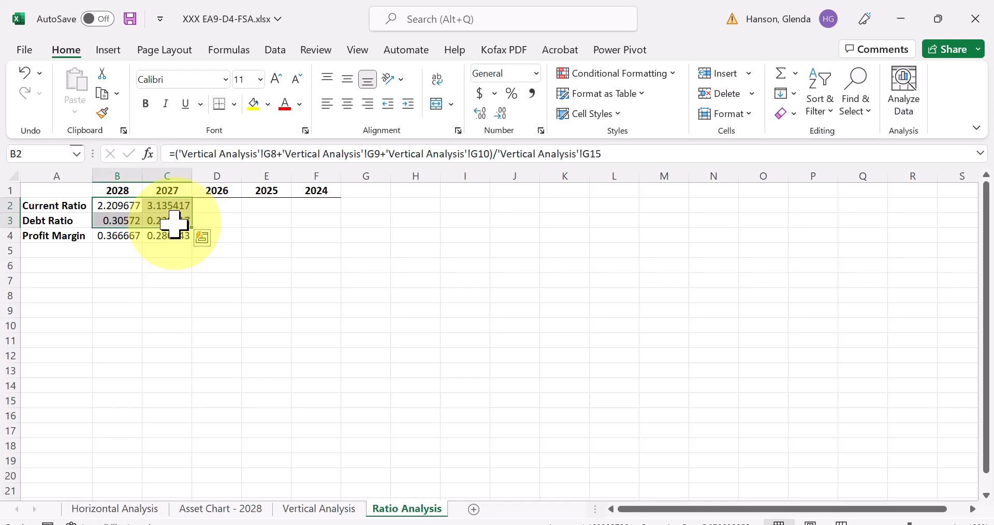
{"action": "left_click", "coordinate": [129, 208]}
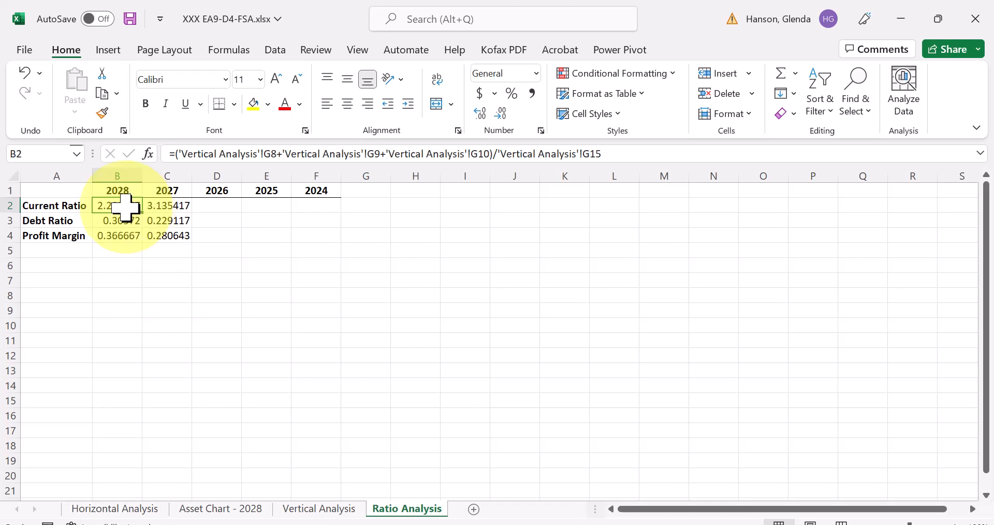
{"action": "left_click_drag", "start_coordinate": [126, 206], "coordinate": [169, 224]}
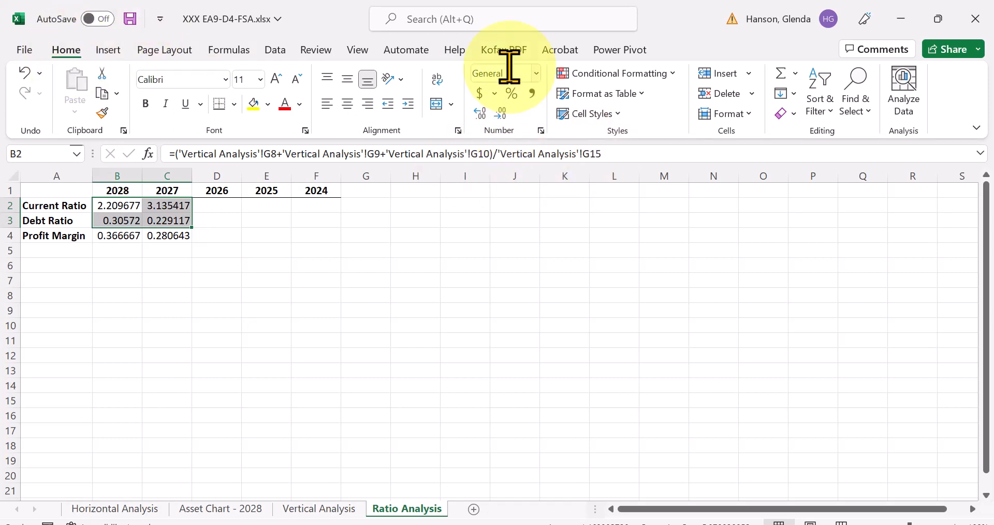
{"action": "left_click", "coordinate": [537, 74]}
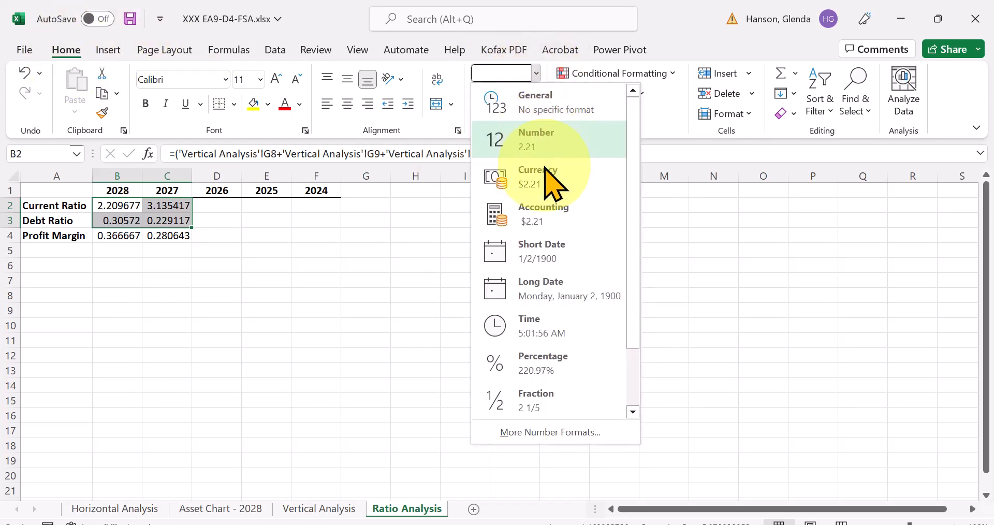
{"action": "left_click", "coordinate": [536, 76]}
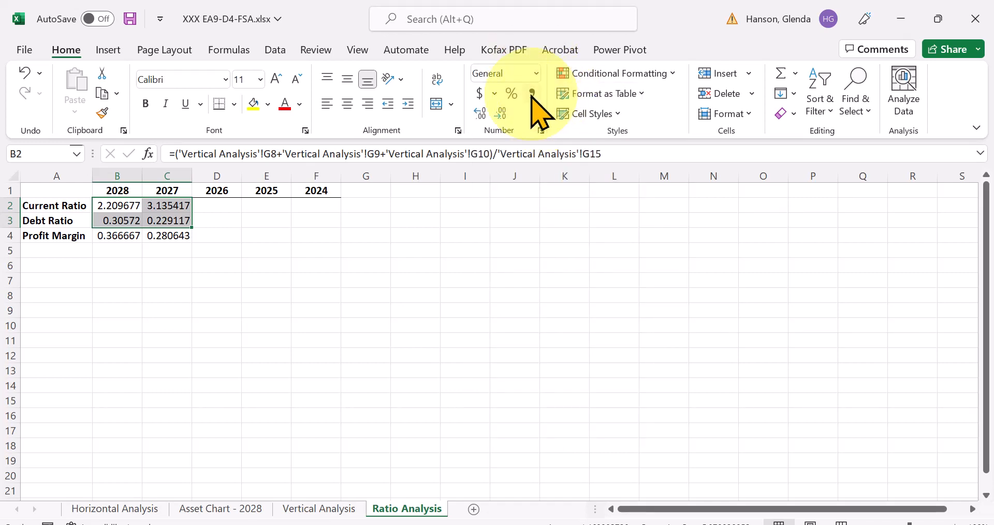
{"action": "left_click", "coordinate": [531, 93]}
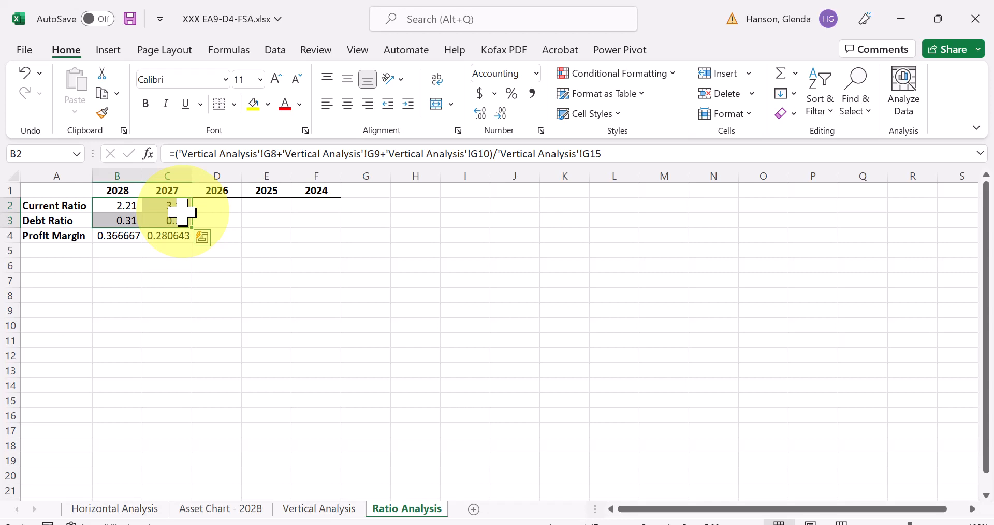
- Format the 2028 and 2027 Profit Margin values in B4:C4 as percentages with two decimal places
{"action": "left_click_drag", "start_coordinate": [118, 237], "coordinate": [157, 238]}
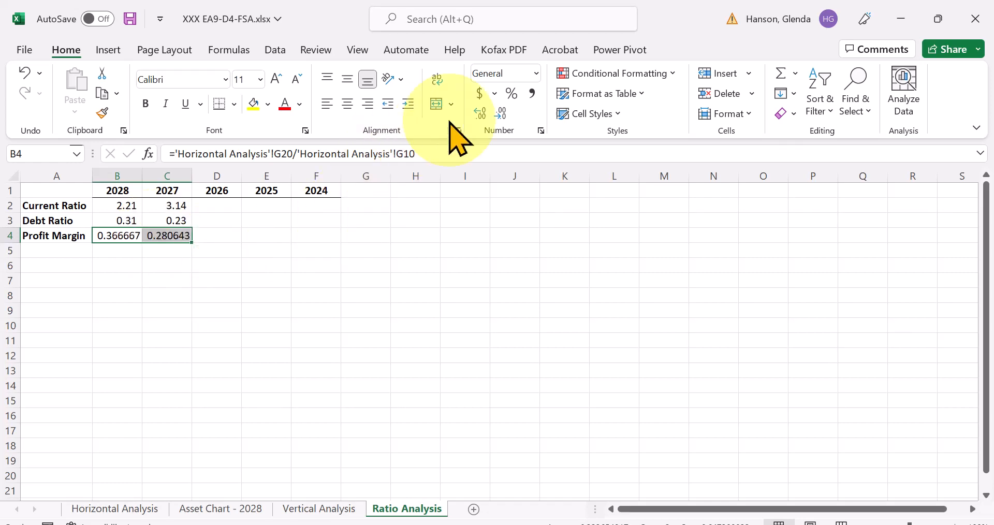
{"action": "left_click", "coordinate": [514, 96]}
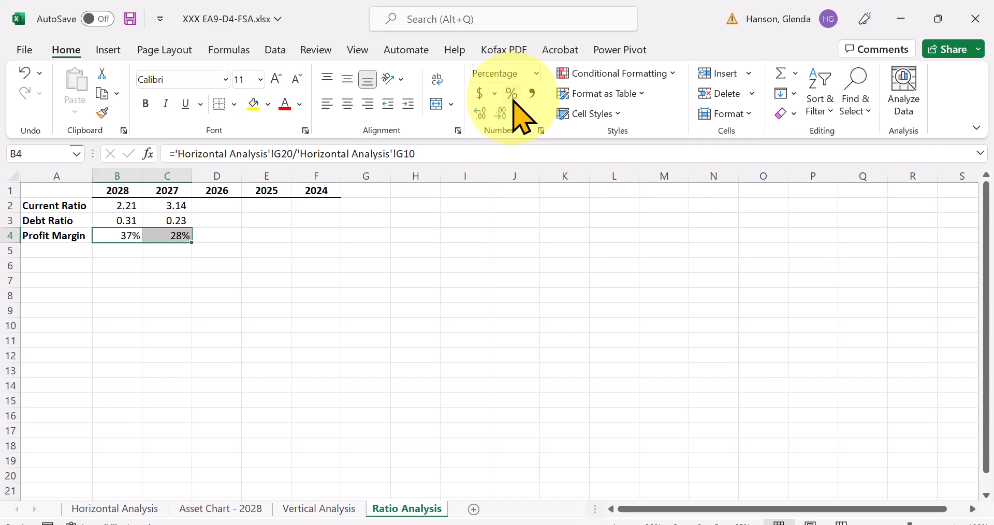
{"action": "left_click", "coordinate": [500, 115]}
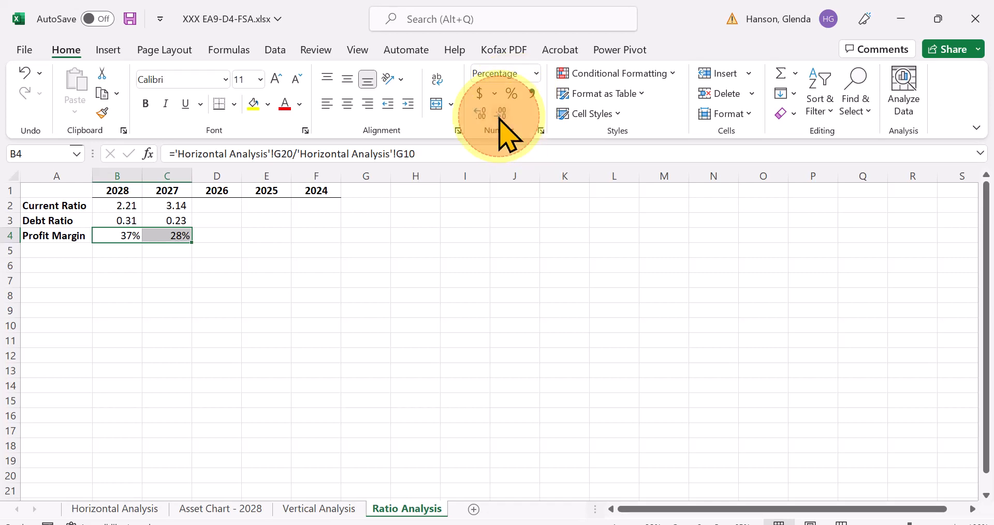
{"action": "left_click", "coordinate": [448, 235]}
{"action": "left_click_drag", "start_coordinate": [117, 236], "coordinate": [154, 234]}
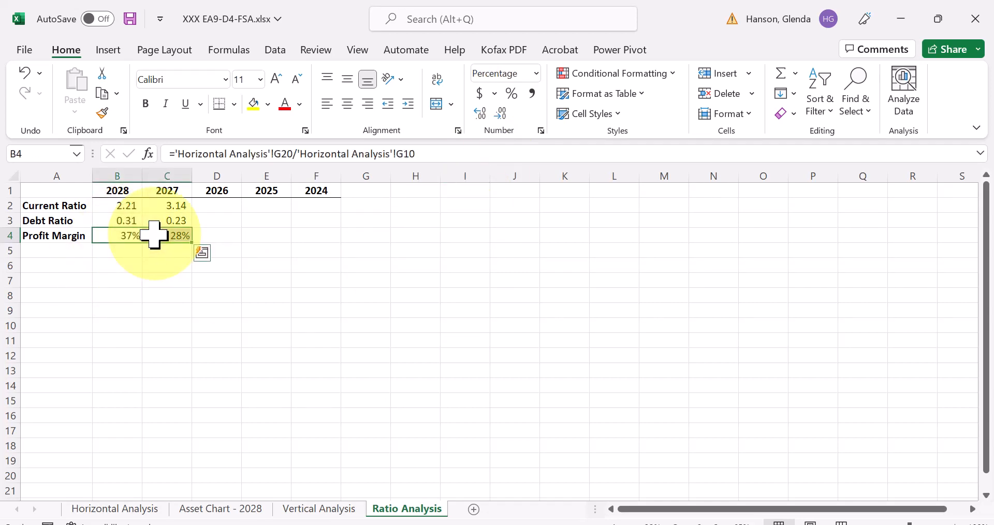
{"action": "left_click", "coordinate": [501, 114]}
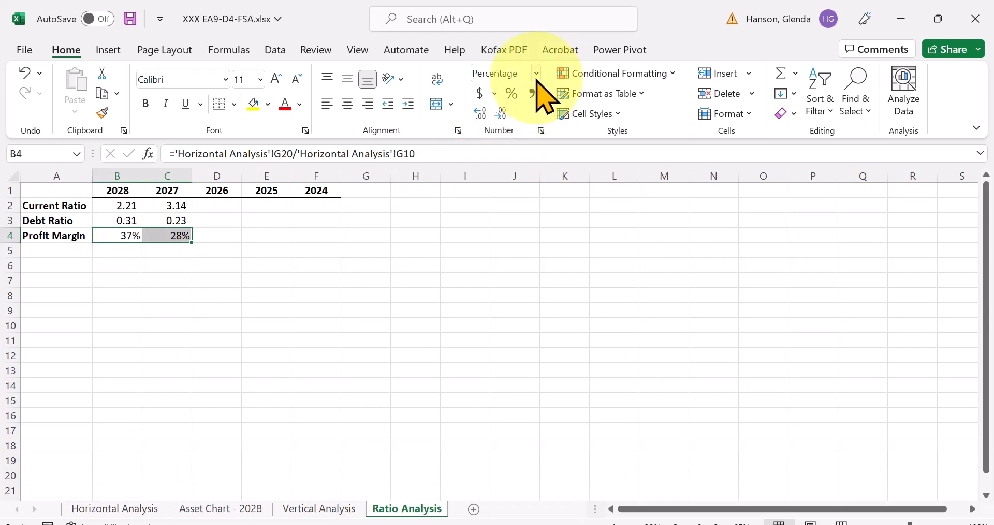
{"action": "left_click", "coordinate": [481, 117]}
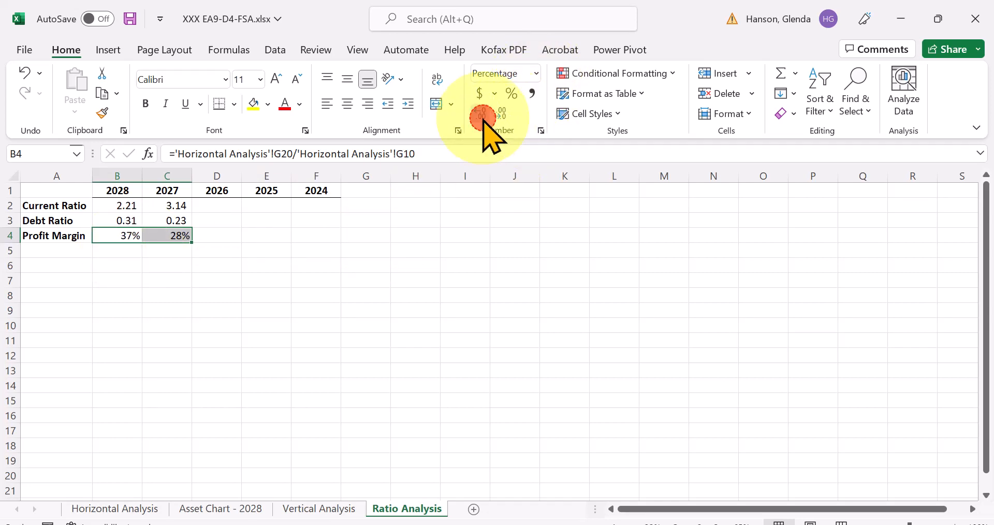
{"action": "left_click", "coordinate": [482, 117]}
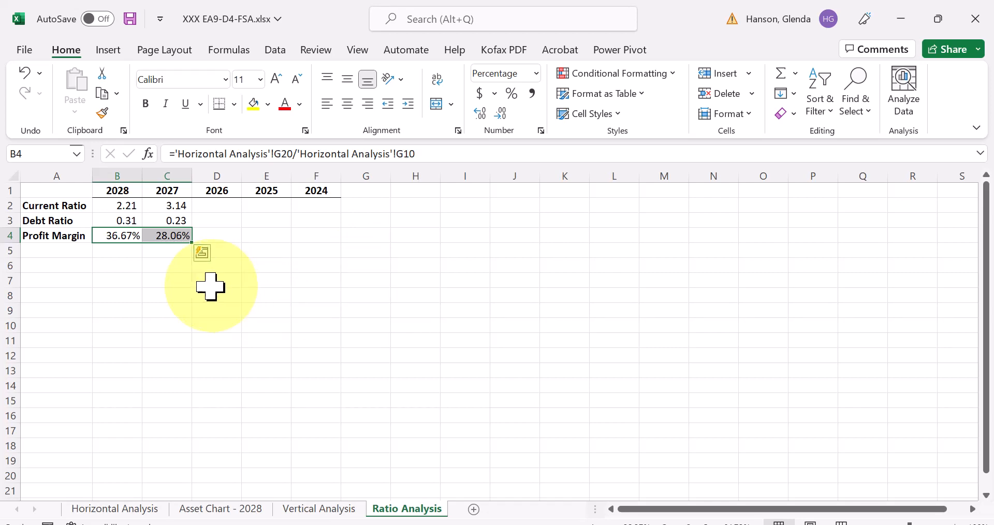
- Enter the Current Ratio values 3.43 for 2026, 2.84 for 2025 and 2.67 for 2024 in D2:F2
{"action": "left_click", "coordinate": [225, 209]}
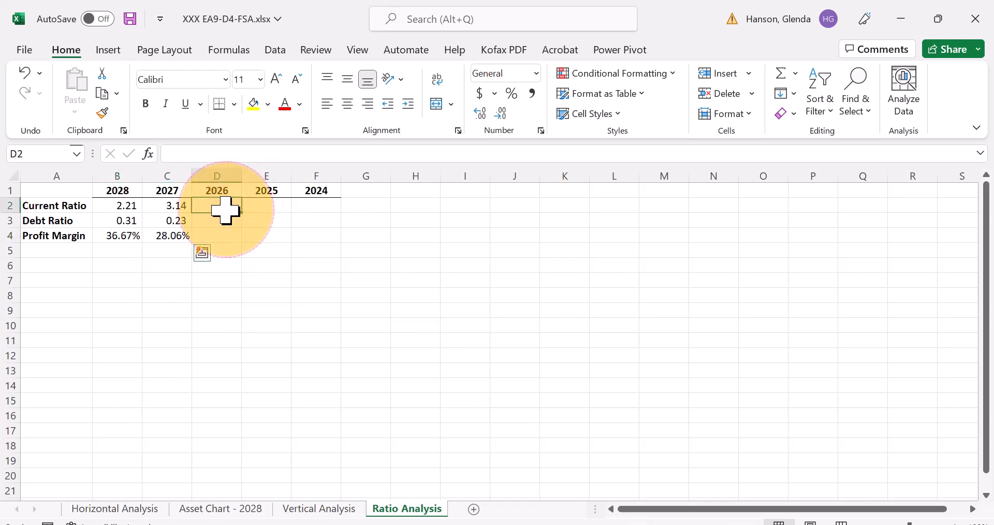
{"action": "left_click", "coordinate": [327, 214]}
{"action": "left_click_drag", "start_coordinate": [222, 206], "coordinate": [321, 206]}
{"action": "left_click", "coordinate": [209, 207]}
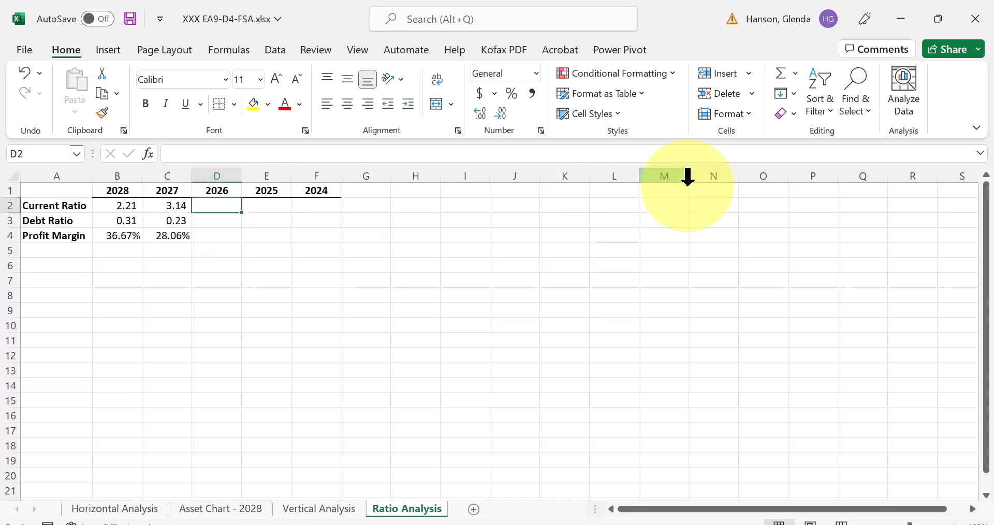
{"action": "type", "text": "3.43"}
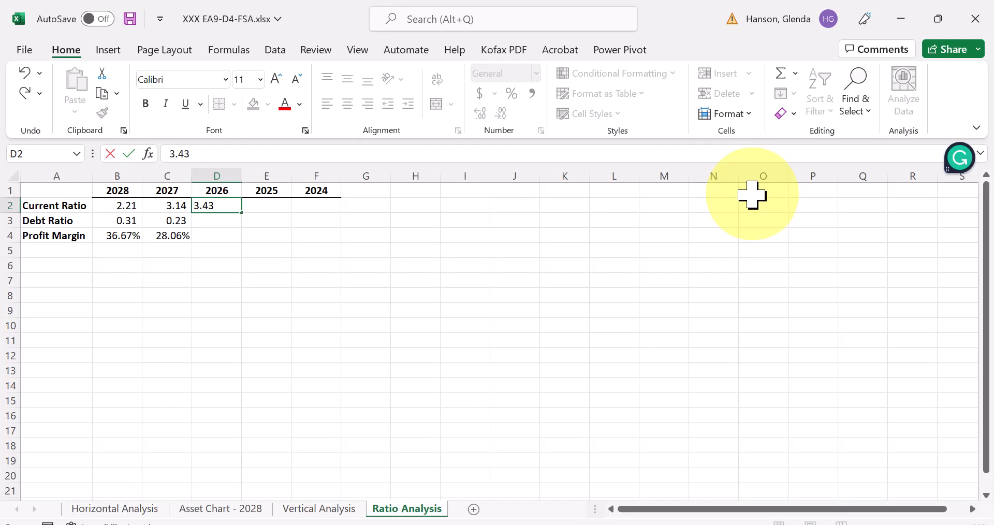
{"action": "key", "text": "Tab"}
{"action": "type", "text": "2"}
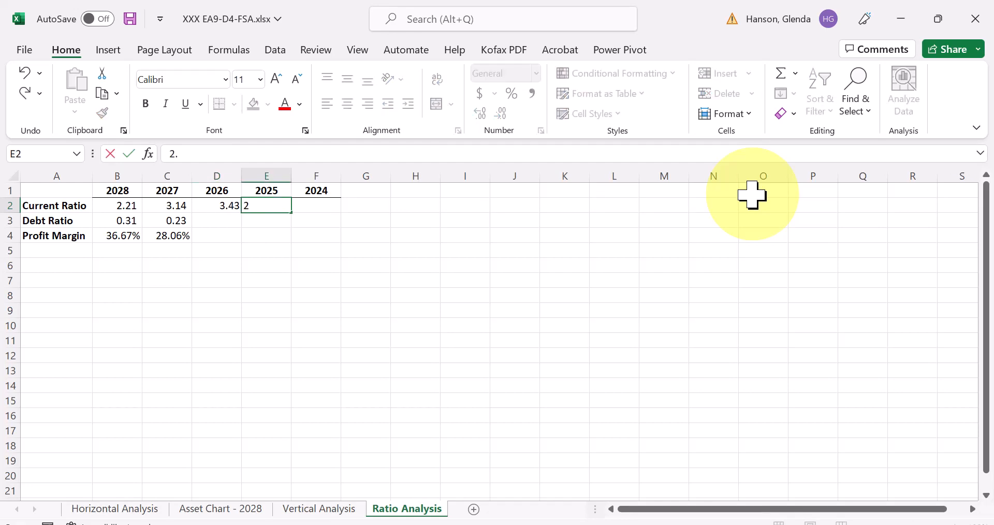
{"action": "type", "text": ".84"}
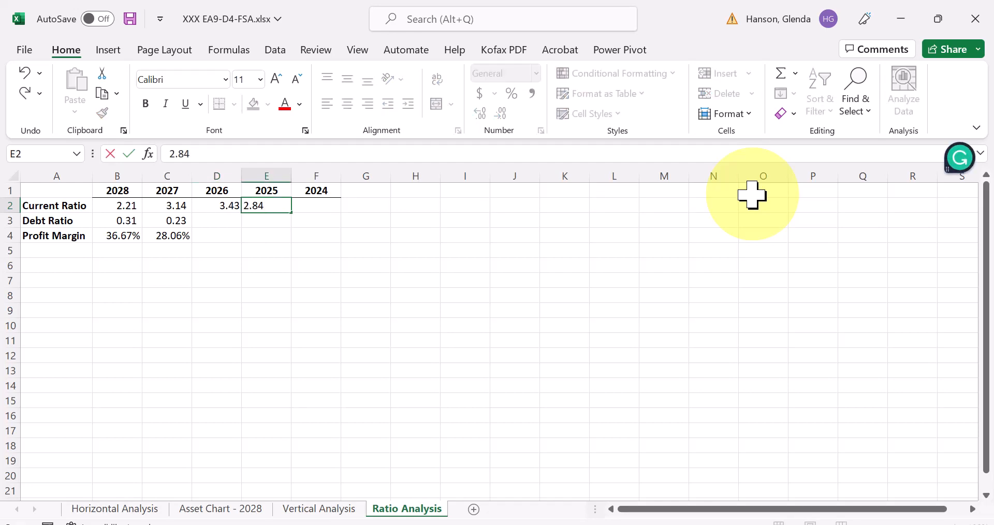
{"action": "key", "text": "Tab"}
{"action": "type", "text": "2."}
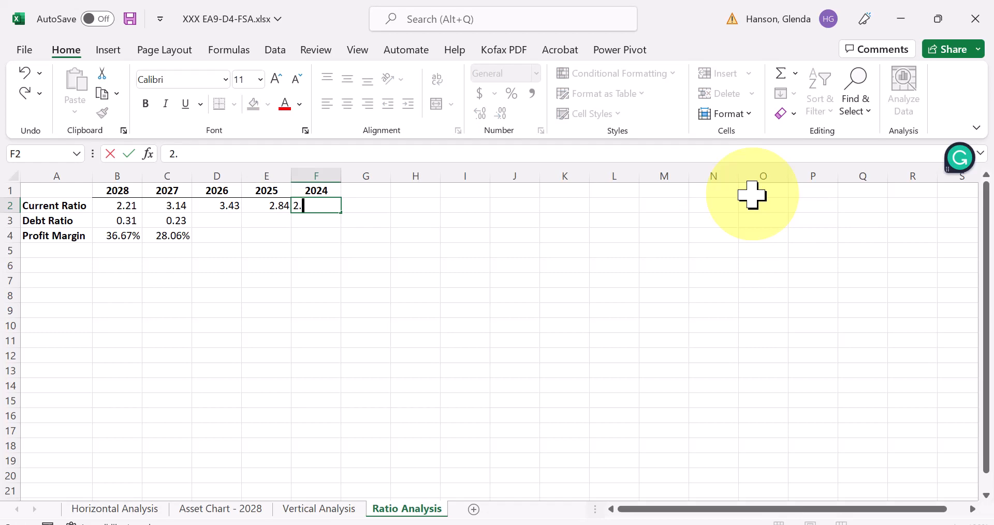
{"action": "type", "text": "67"}
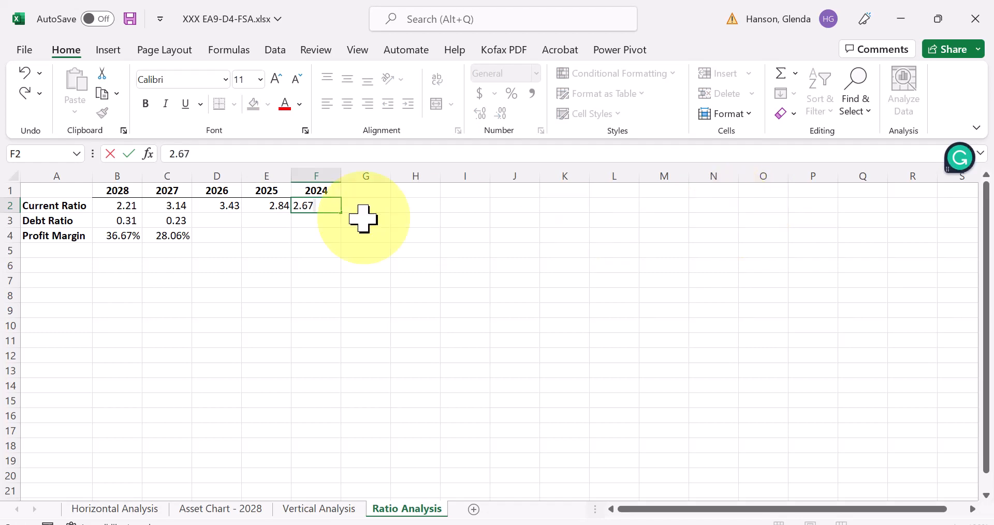
- Enter the Debt Ratio values .19 for 2026, .27 for 2025 and .26 for 2024 in D3:F3
{"action": "left_click", "coordinate": [236, 223]}
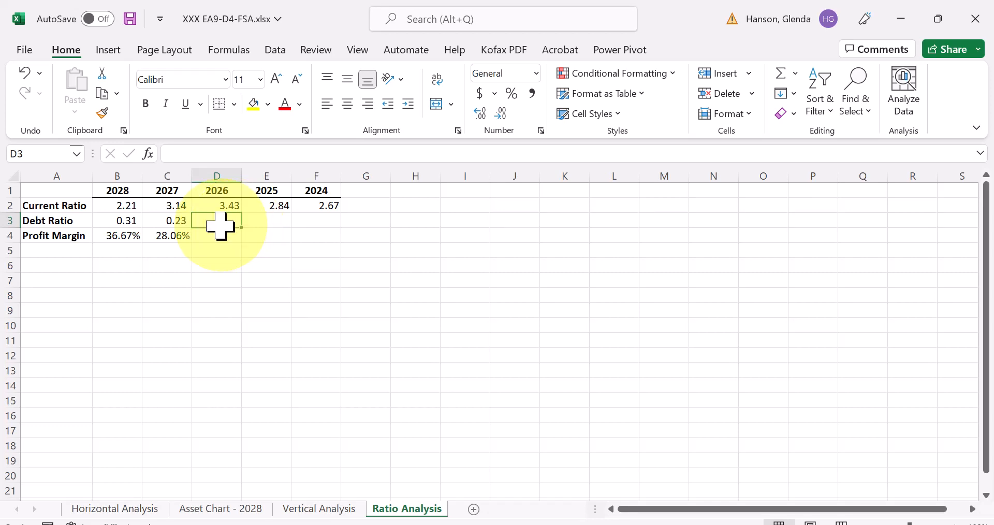
{"action": "mouse_move", "coordinate": [220, 224]}
{"action": "left_mouse_down"}
{"action": "mouse_move", "coordinate": [321, 230]}
{"action": "mouse_move", "coordinate": [231, 222]}
{"action": "left_mouse_up"}
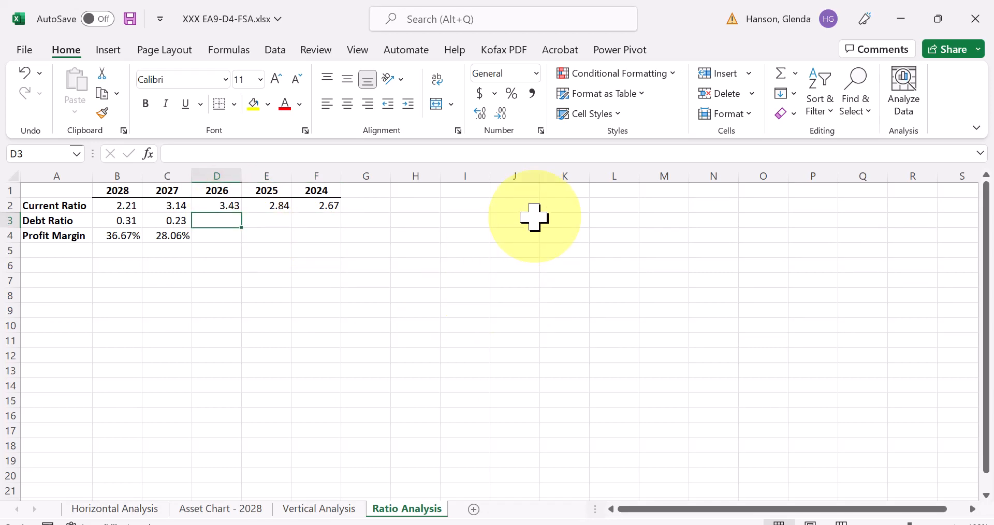
{"action": "type", "text": ".19"}
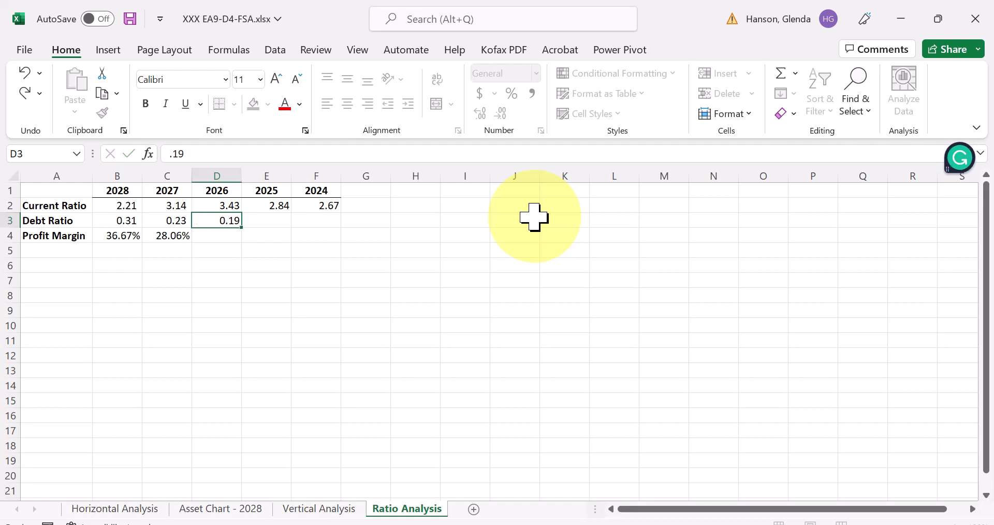
{"action": "key", "text": "Tab"}
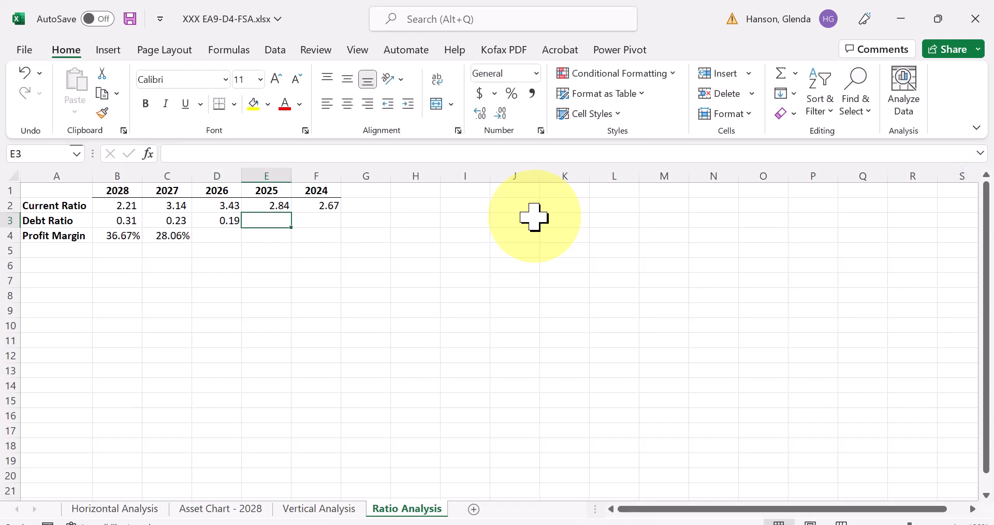
{"action": "type", "text": ".27"}
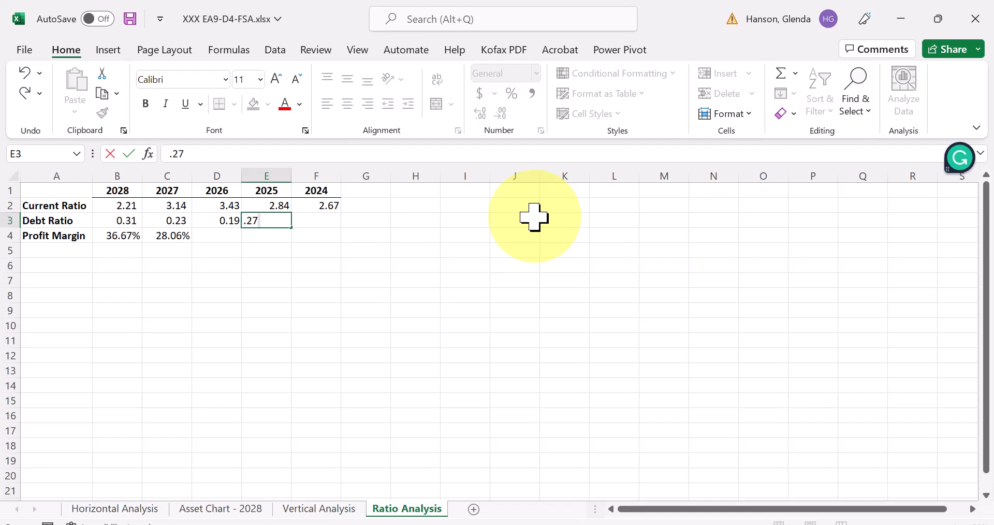
{"action": "key", "text": "Tab"}
{"action": "type", "text": "."}
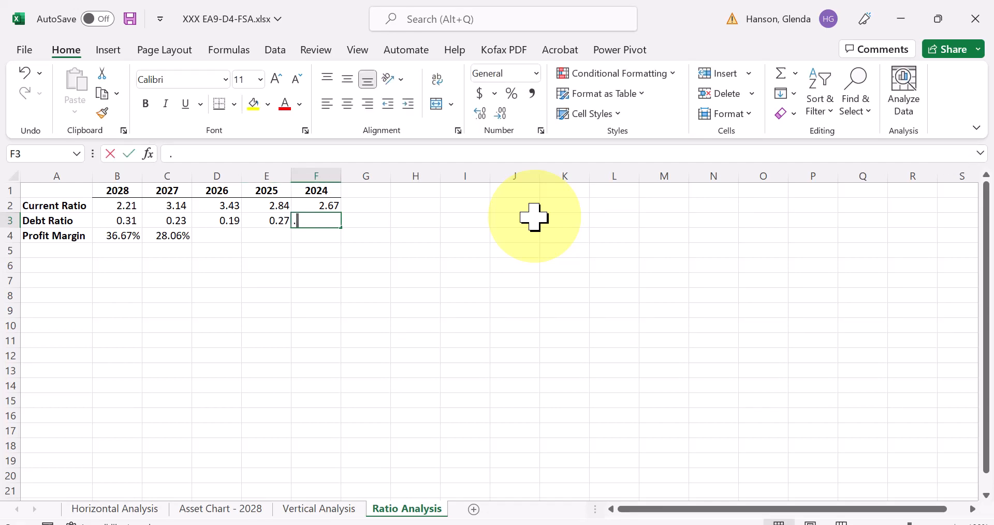
{"action": "type", "text": "26"}
{"action": "key", "text": "Down"}
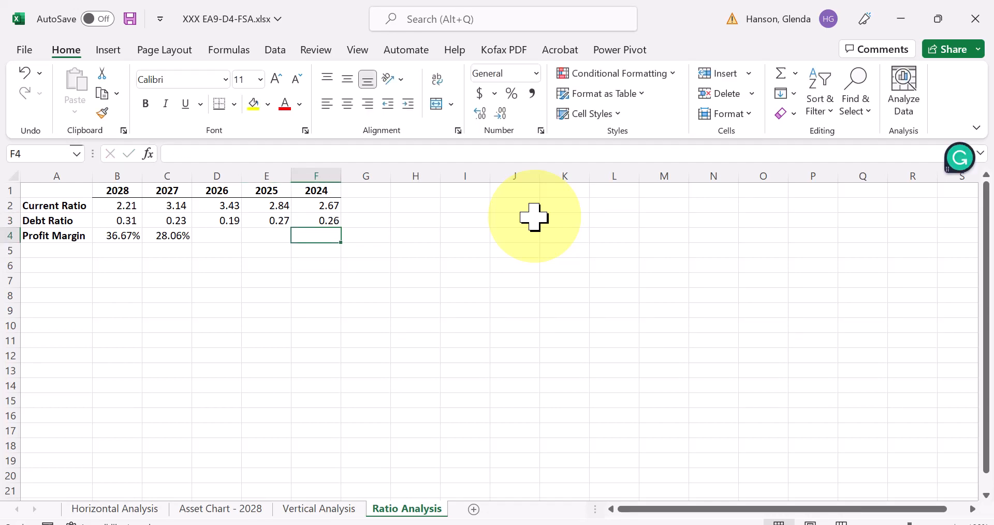
- Enter the Profit Margin values .18 for 2026, .41 for 2025 and .52 for 2024 in D4:F4
{"action": "key", "text": "Left"}
{"action": "key", "text": "Left"}
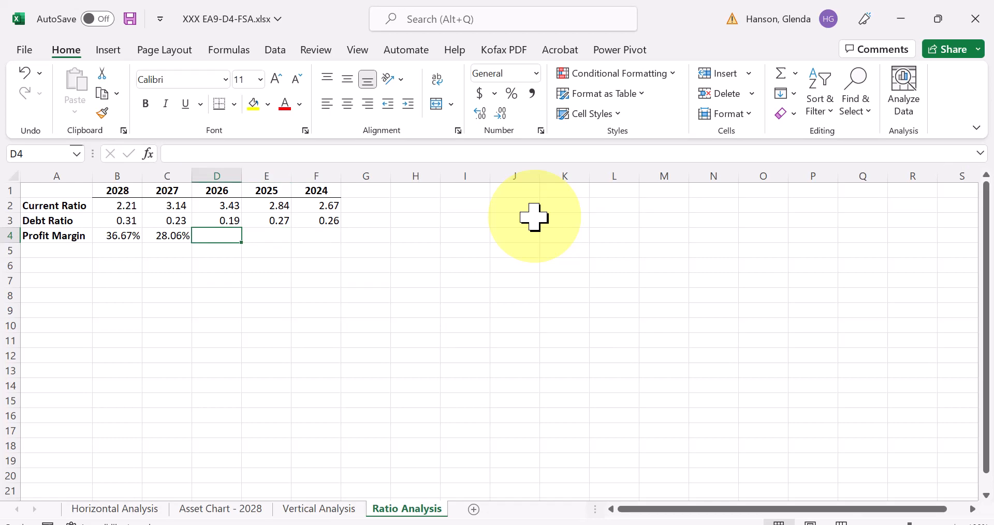
{"action": "type", "text": ".18"}
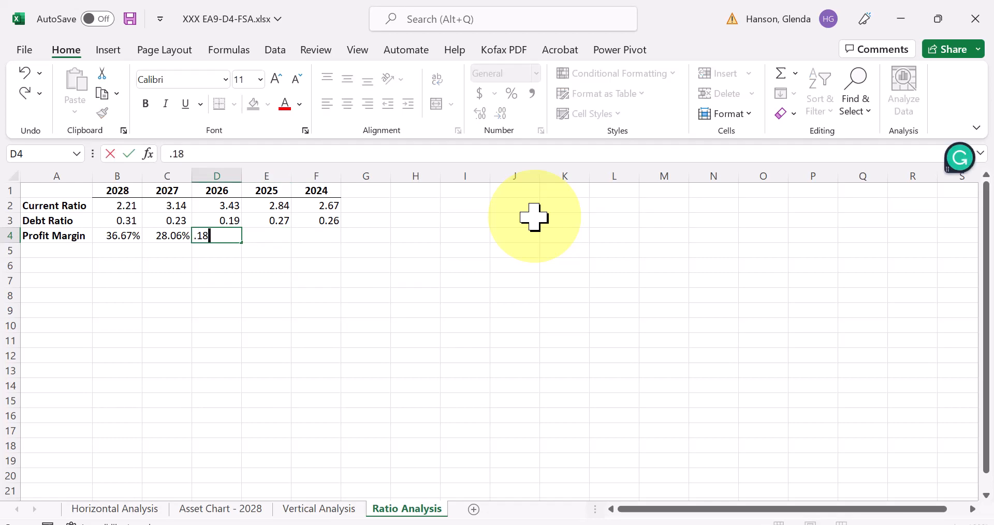
{"action": "key", "text": "Tab"}
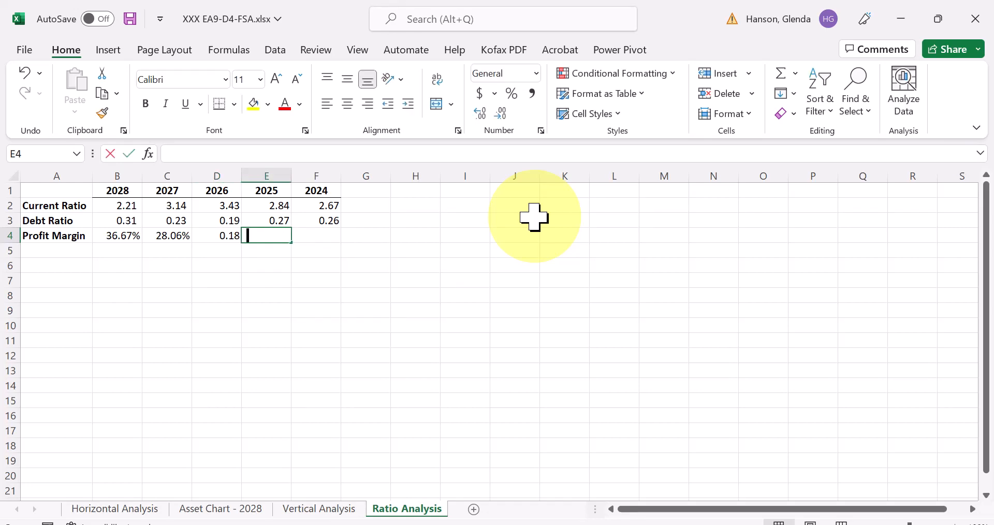
{"action": "type", "text": ".41"}
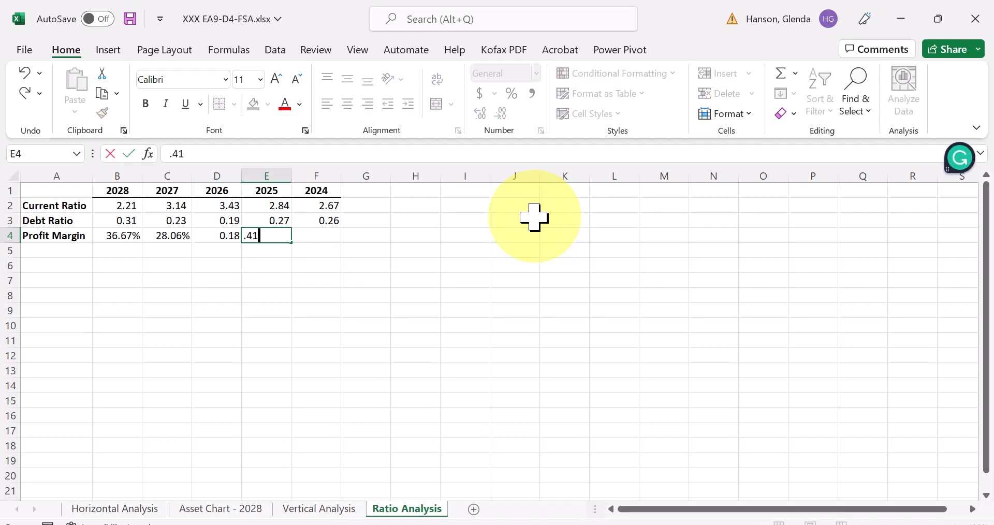
{"action": "key", "text": "Tab"}
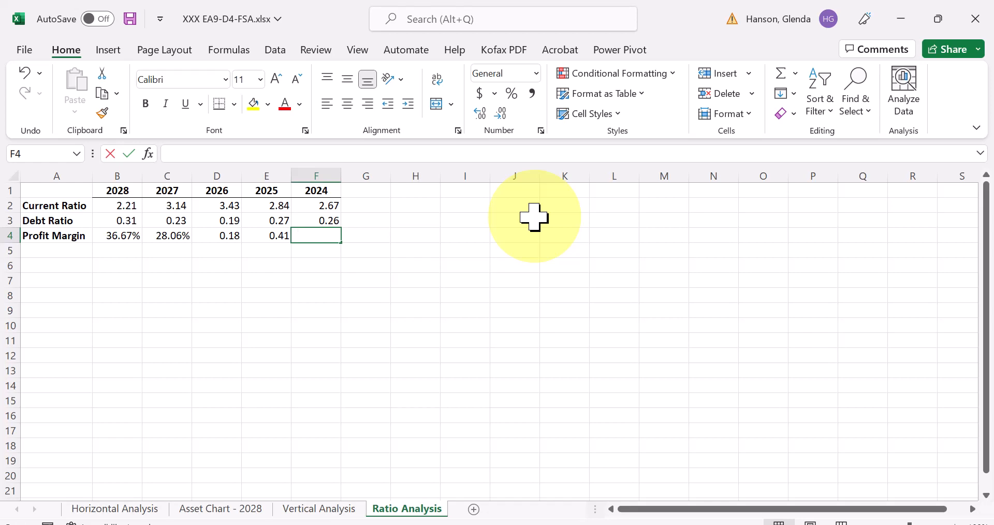
{"action": "type", "text": ".52"}
{"action": "key", "text": "Return"}
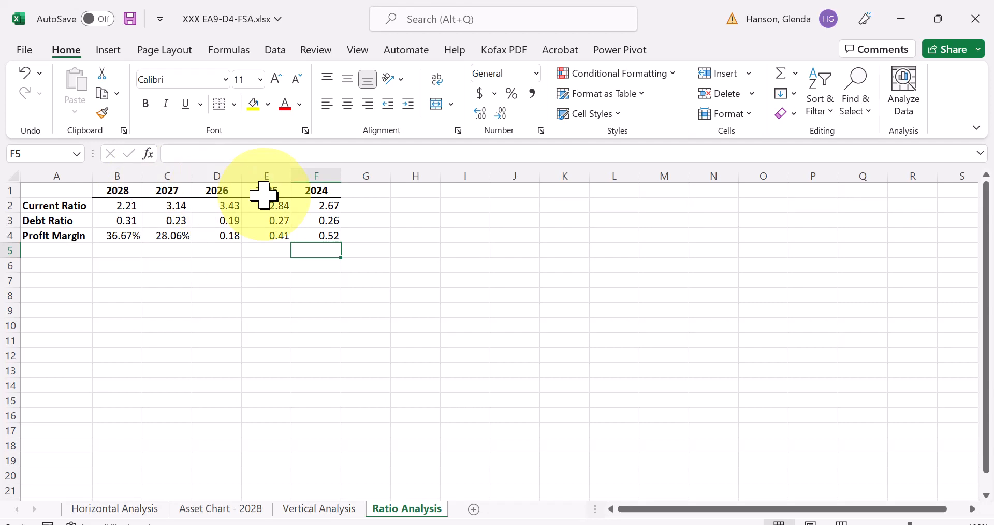
- Insert Column sparklines in G2:G4 using the ratio values in B2:F4 as the data range
{"action": "left_click_drag", "start_coordinate": [361, 208], "coordinate": [360, 231]}
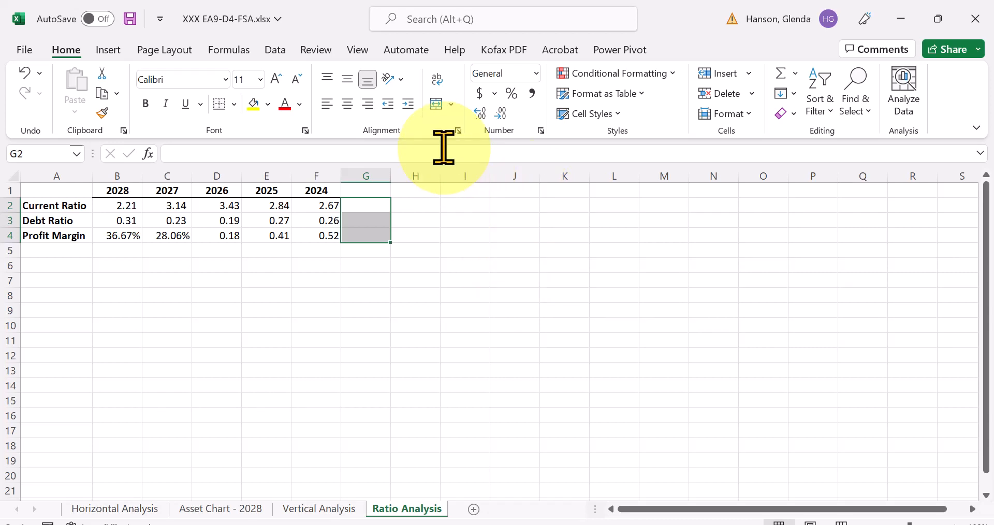
{"action": "left_click", "coordinate": [107, 50]}
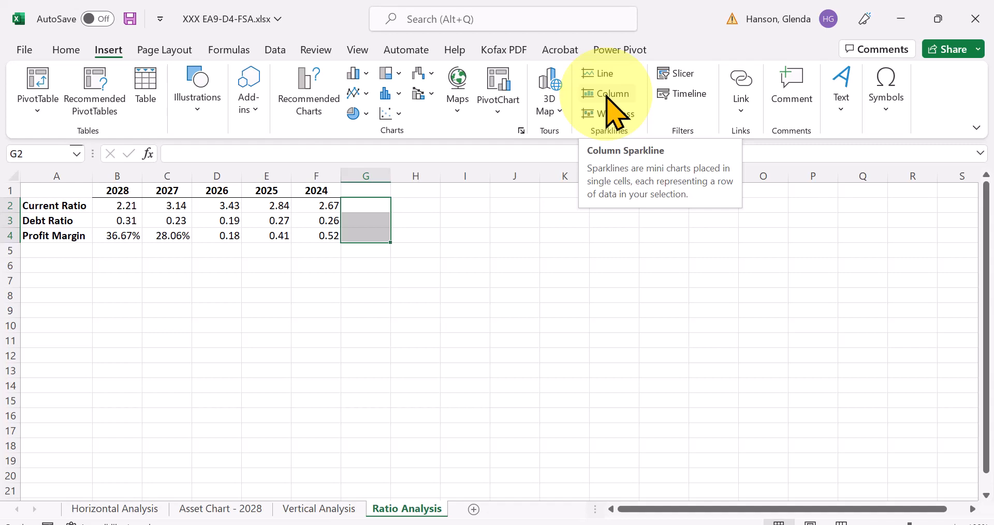
{"action": "left_click", "coordinate": [606, 94]}
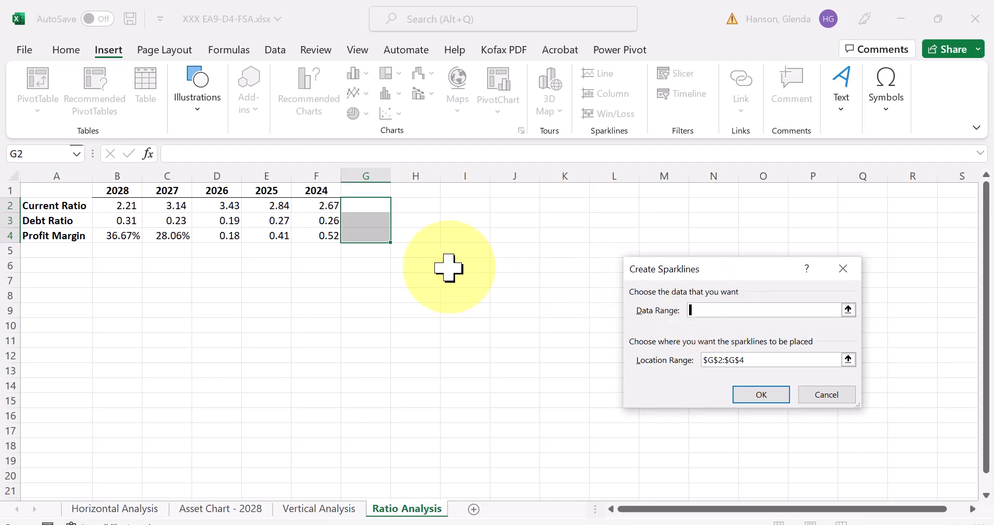
{"action": "left_click_drag", "start_coordinate": [130, 207], "coordinate": [306, 238]}
{"action": "left_click", "coordinate": [756, 393]}
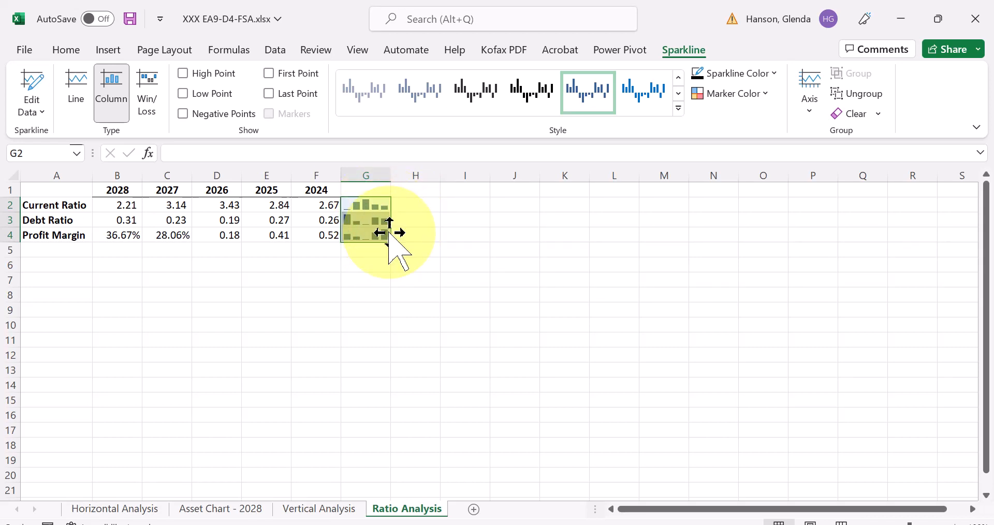
{"action": "left_click", "coordinate": [435, 233]}
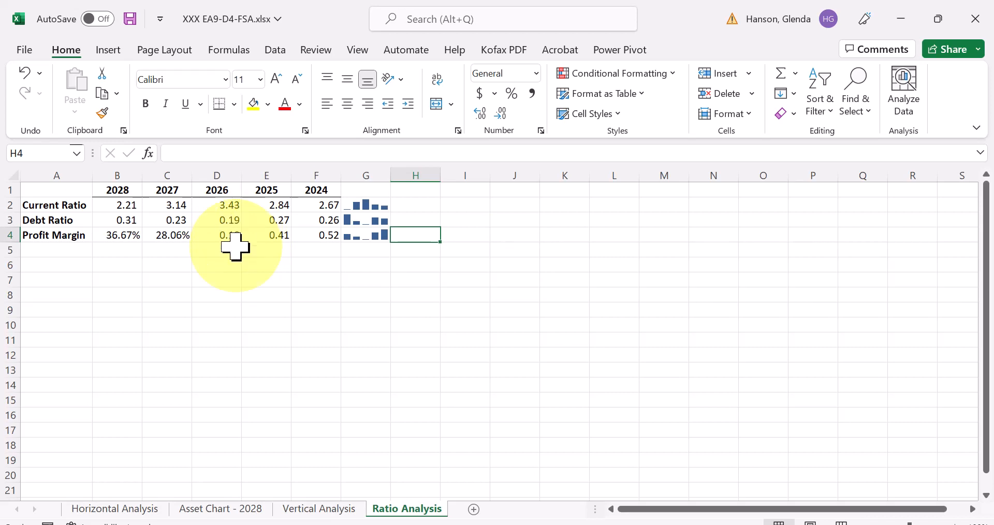
{"action": "left_click", "coordinate": [229, 222]}
{"action": "left_click_drag", "start_coordinate": [228, 225], "coordinate": [228, 236]}
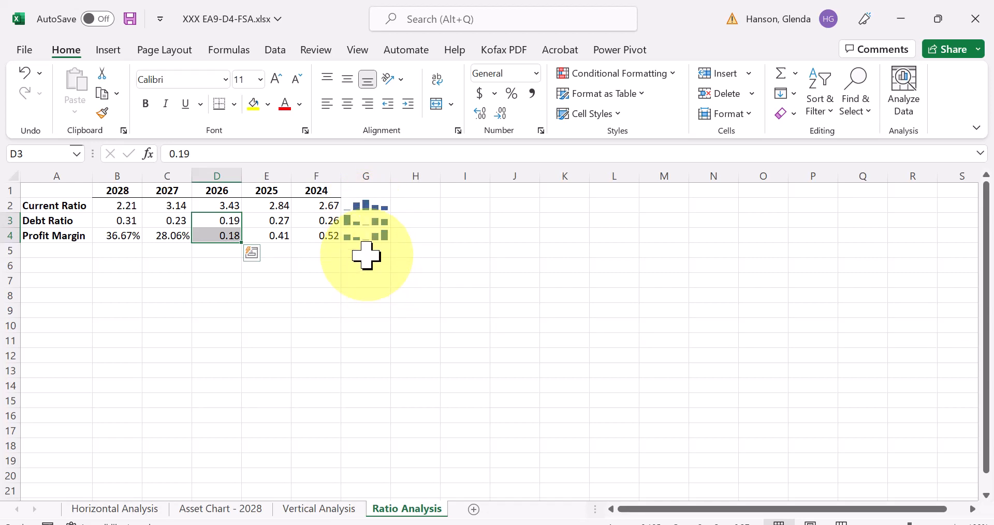
{"action": "left_click", "coordinate": [562, 323]}
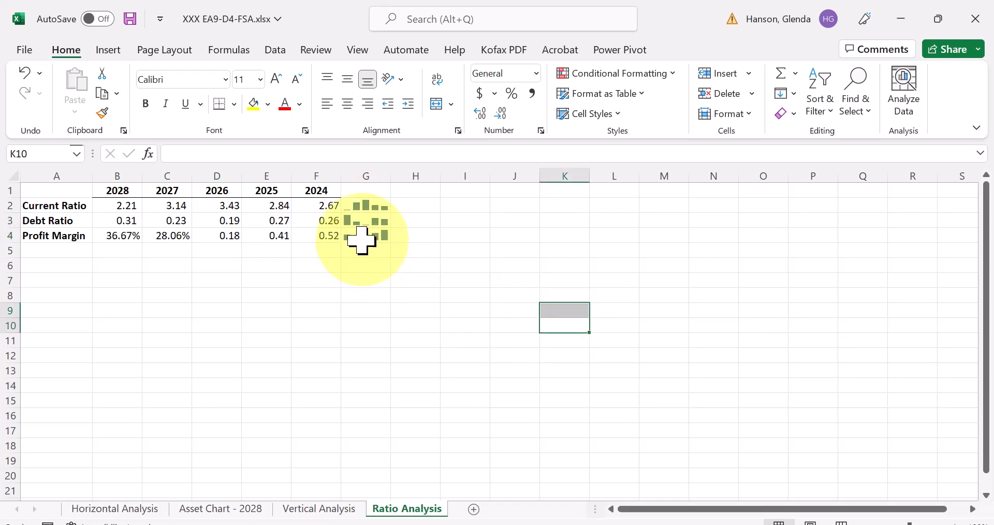
{"action": "left_click", "coordinate": [401, 325]}
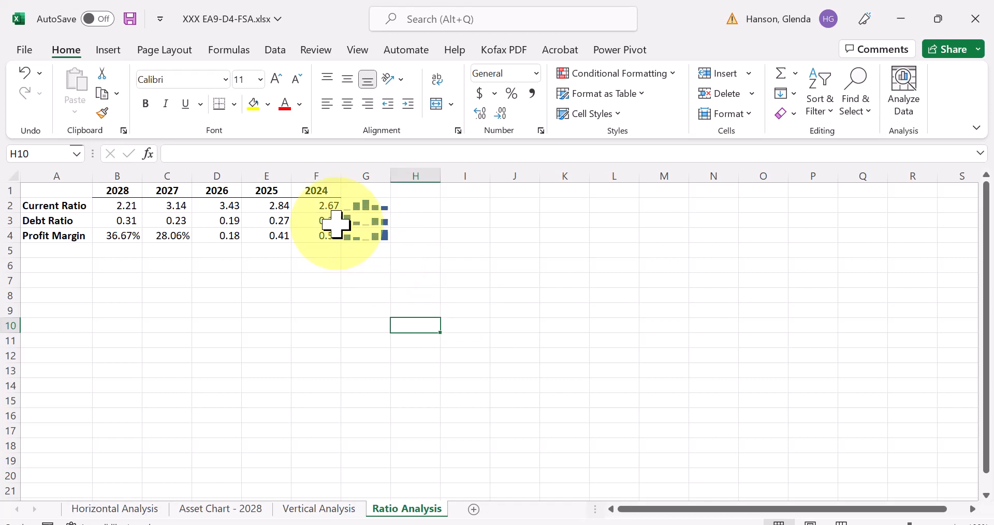
- Post the comment "Investigate this increase" on the 2026 Current Ratio in cell D2
{"action": "left_click", "coordinate": [213, 207]}
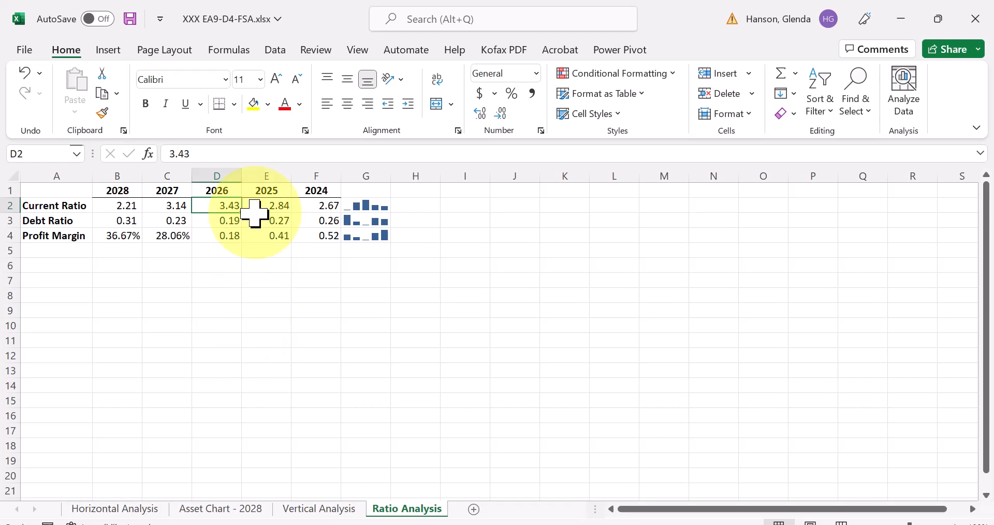
{"action": "left_click", "coordinate": [315, 52]}
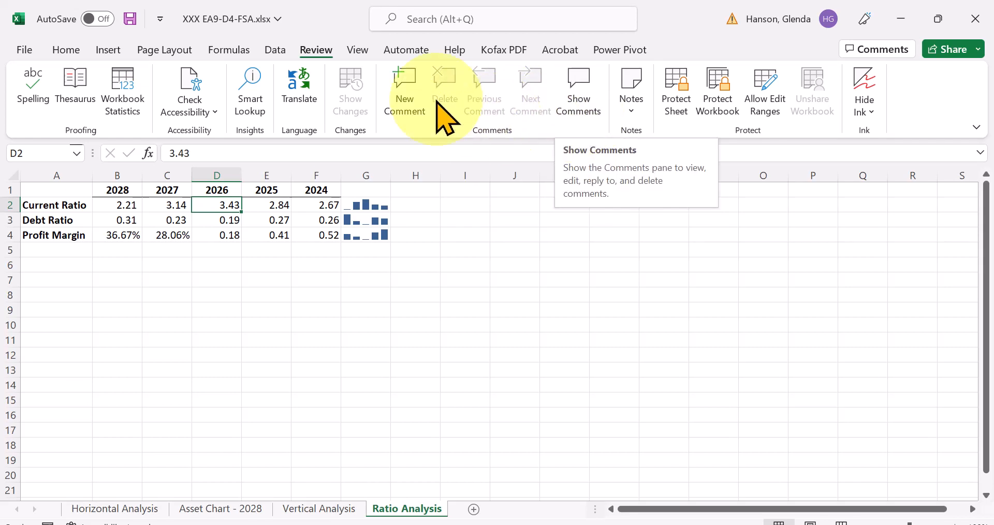
{"action": "left_click", "coordinate": [403, 86]}
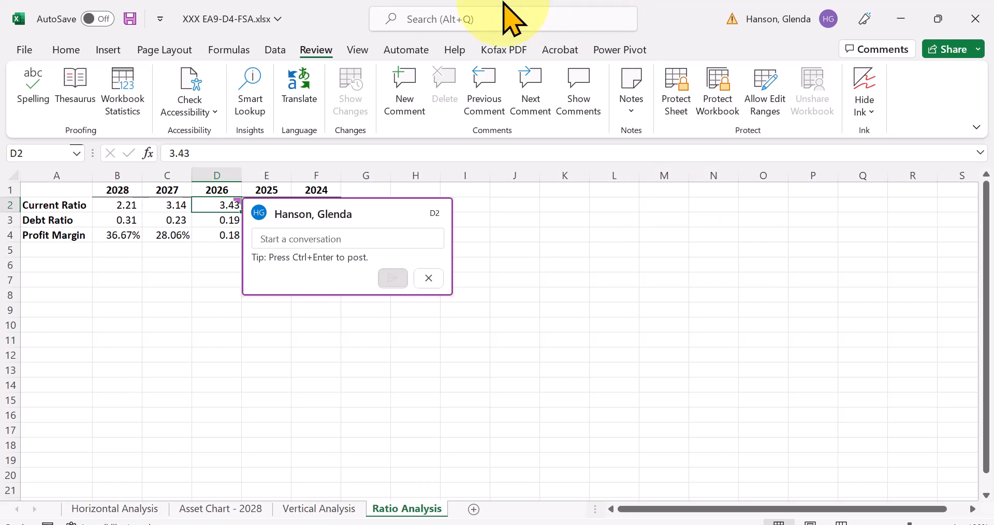
{"action": "type", "text": "Inc"}
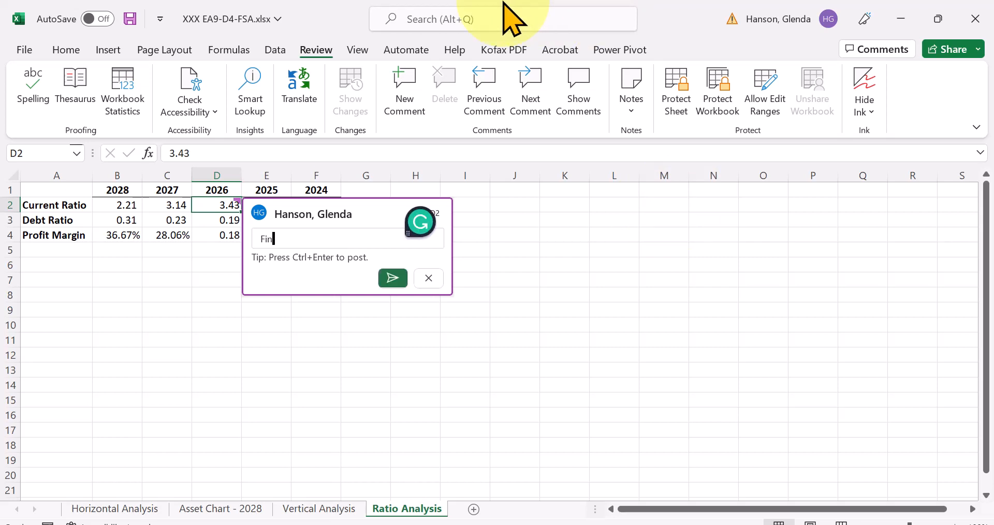
{"action": "key", "text": "BackSpace"}
{"action": "key", "text": "BackSpace"}
{"action": "key", "text": "BackSpace"}
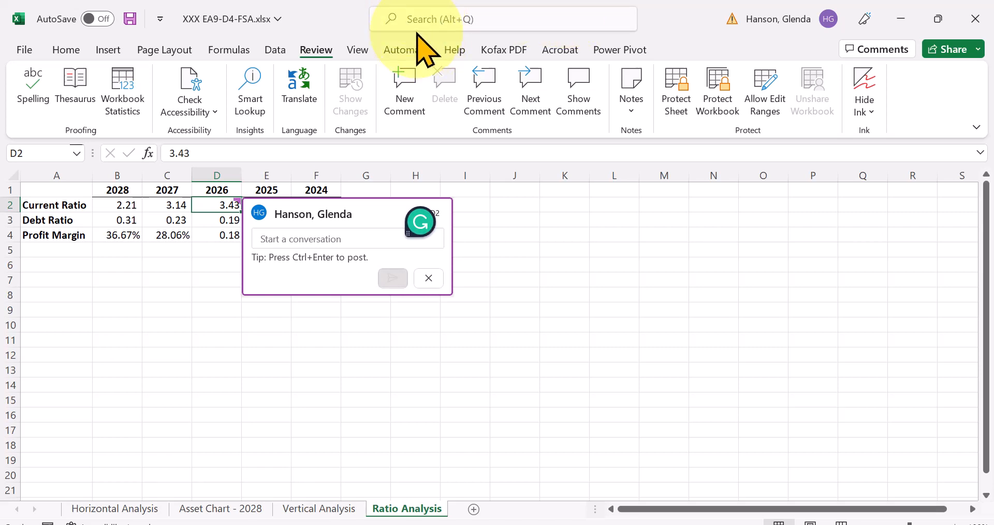
{"action": "type", "text": "Investiga"}
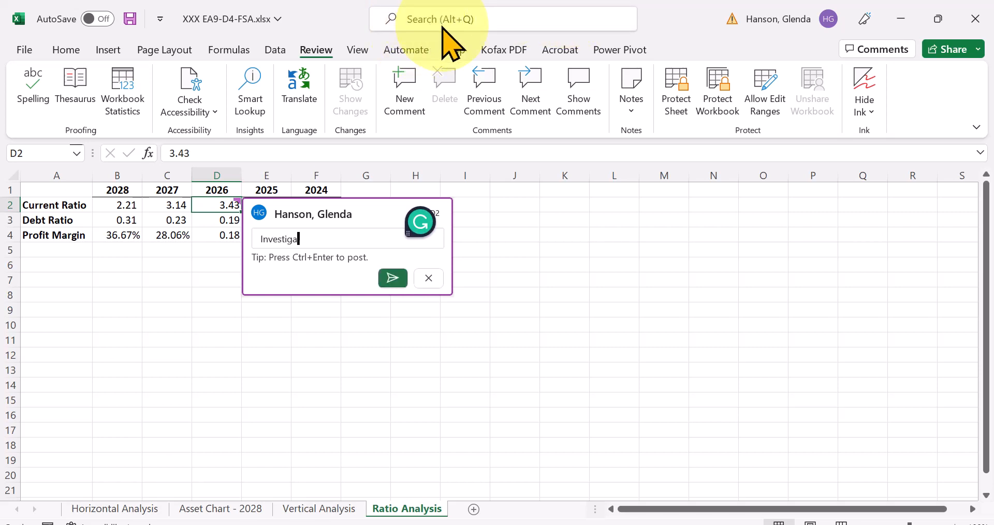
{"action": "type", "text": "ge"}
{"action": "key", "text": "BackSpace"}
{"action": "key", "text": "BackSpace"}
{"action": "key", "text": "BackSpace"}
{"action": "type", "text": "te th"}
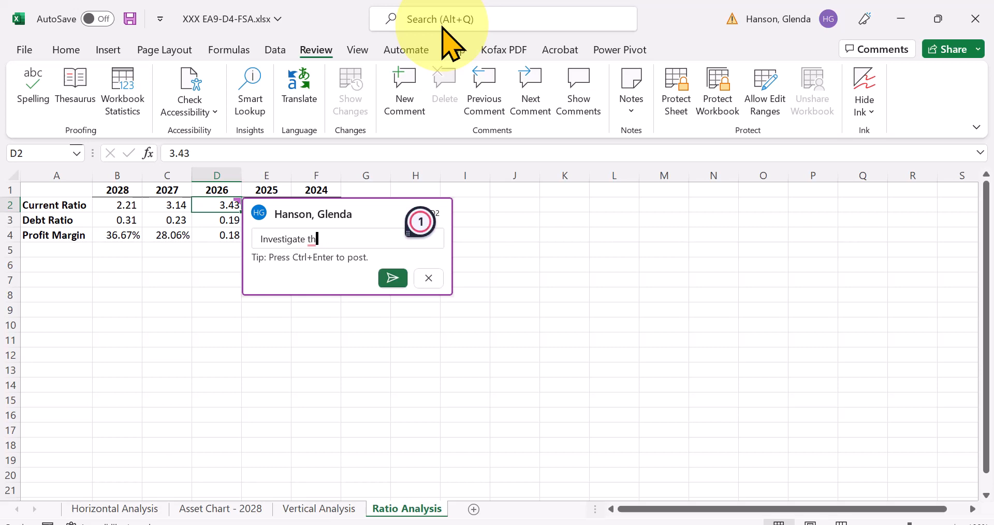
{"action": "type", "text": "eis increase"}
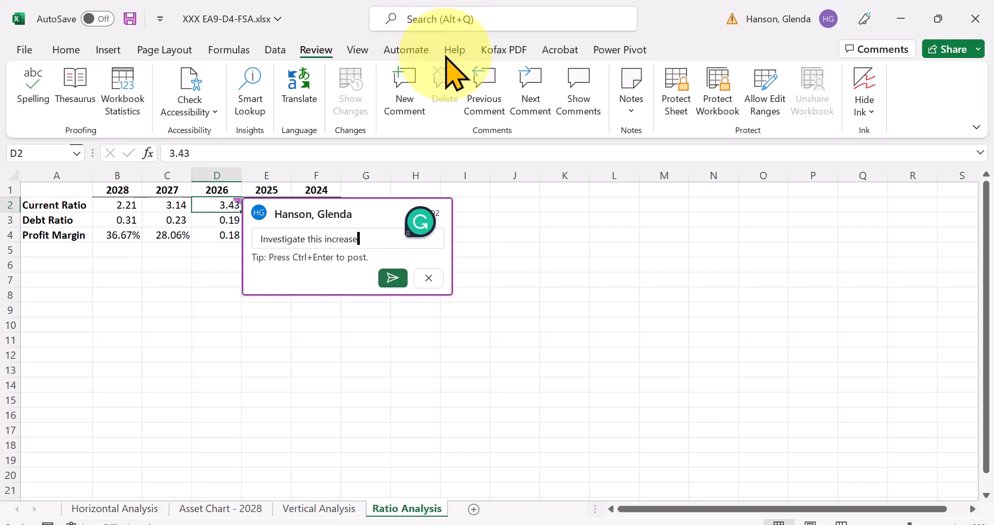
{"action": "left_click", "coordinate": [397, 280]}
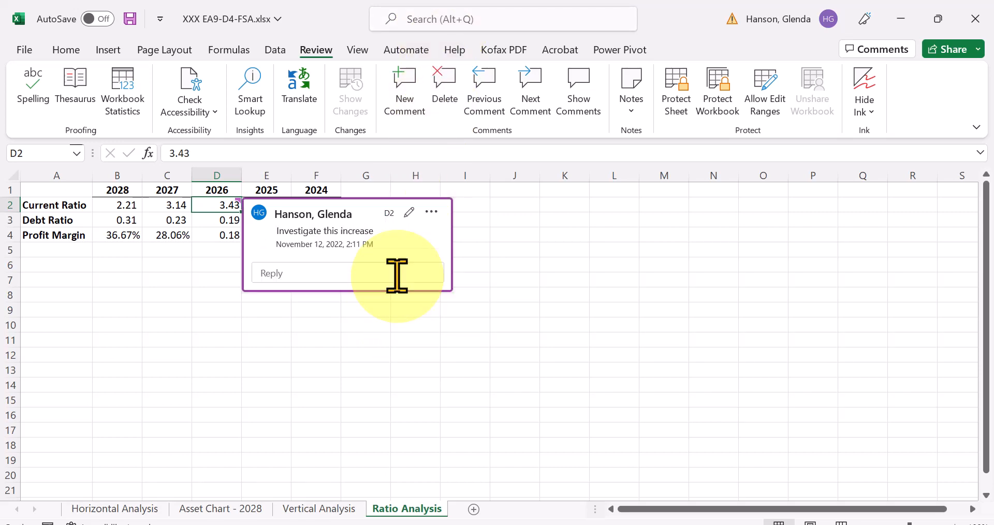
{"action": "left_click", "coordinate": [416, 354]}
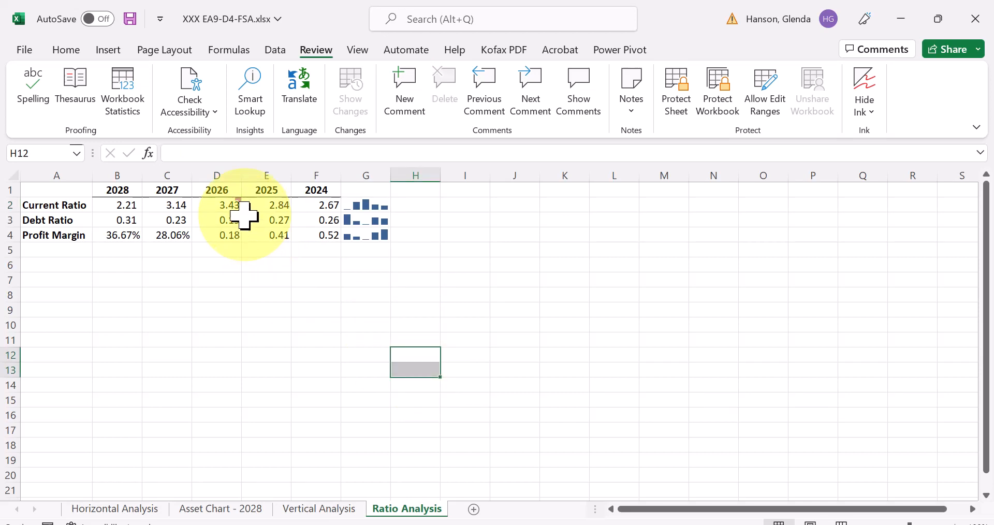
{"action": "mouse_move", "coordinate": [236, 213]}
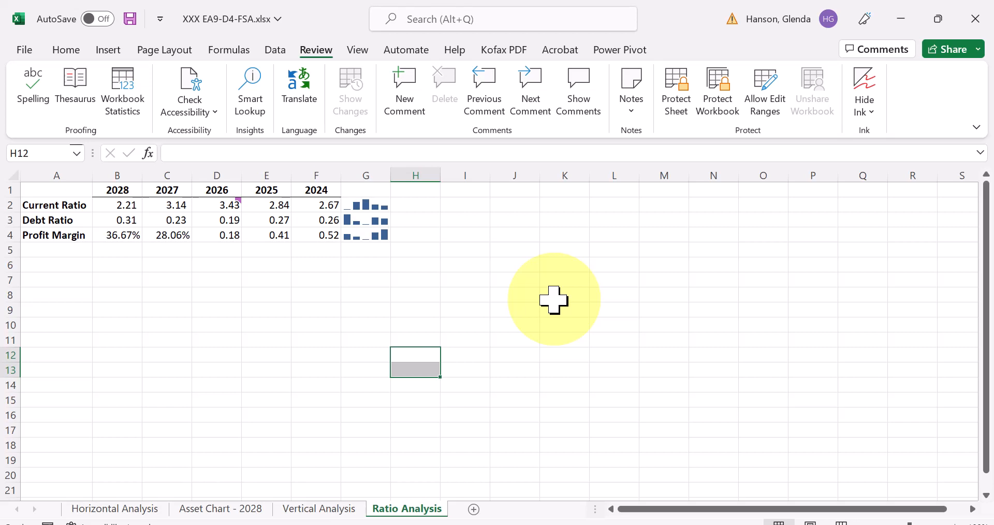
- Post the comment "Is this trend sustainable?" on the Profit Margin sparkline in cell G4
{"action": "left_click", "coordinate": [370, 236]}
{"action": "left_click", "coordinate": [371, 234]}
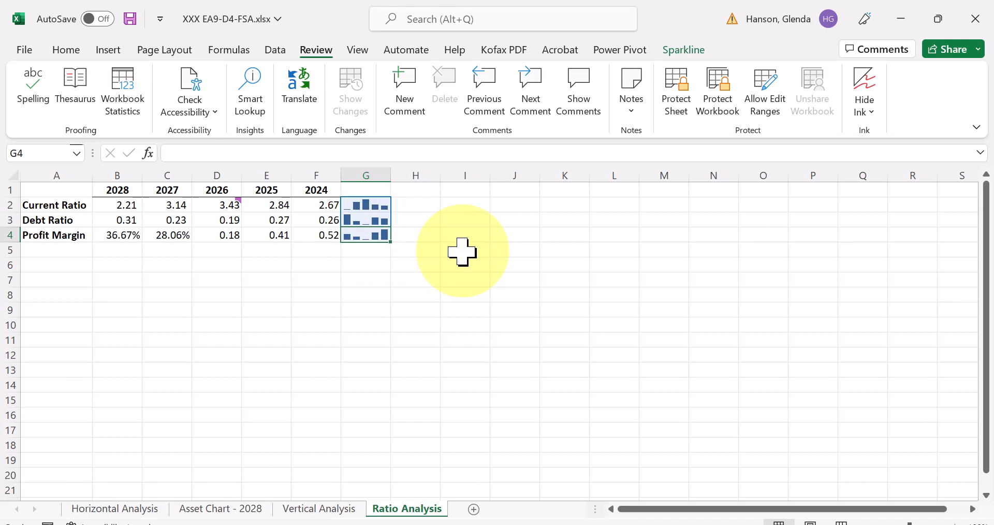
{"action": "left_click", "coordinate": [405, 104]}
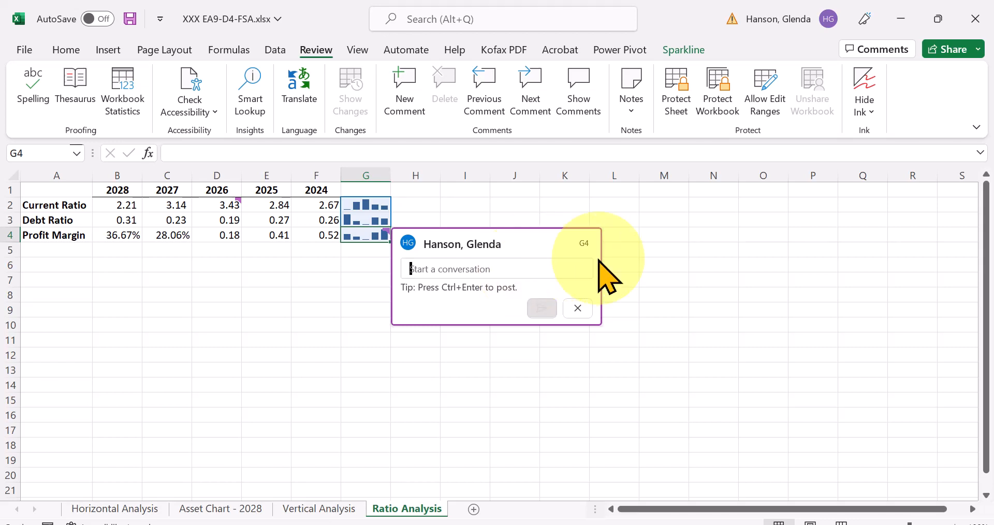
{"action": "type", "text": "Is this trend suss"}
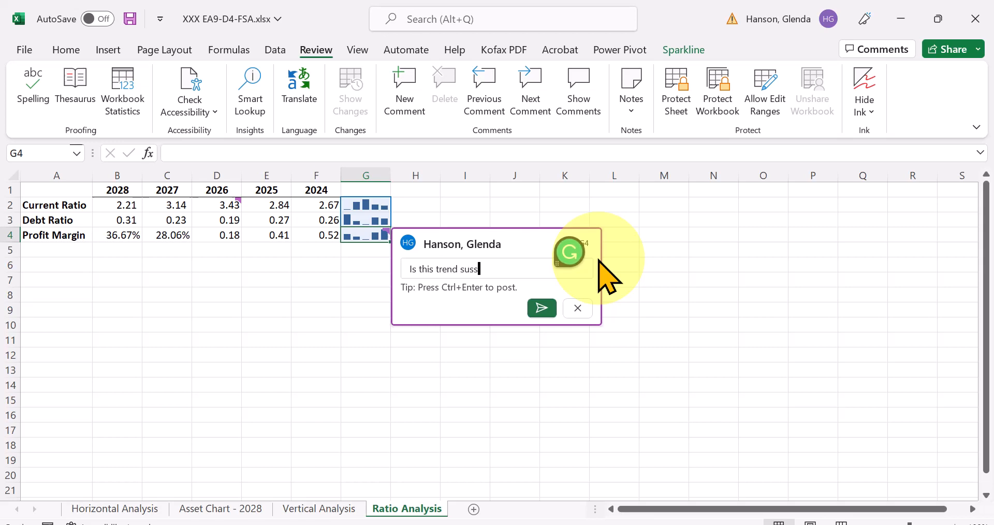
{"action": "key", "text": "BackSpace"}
{"action": "type", "text": "tainable?"}
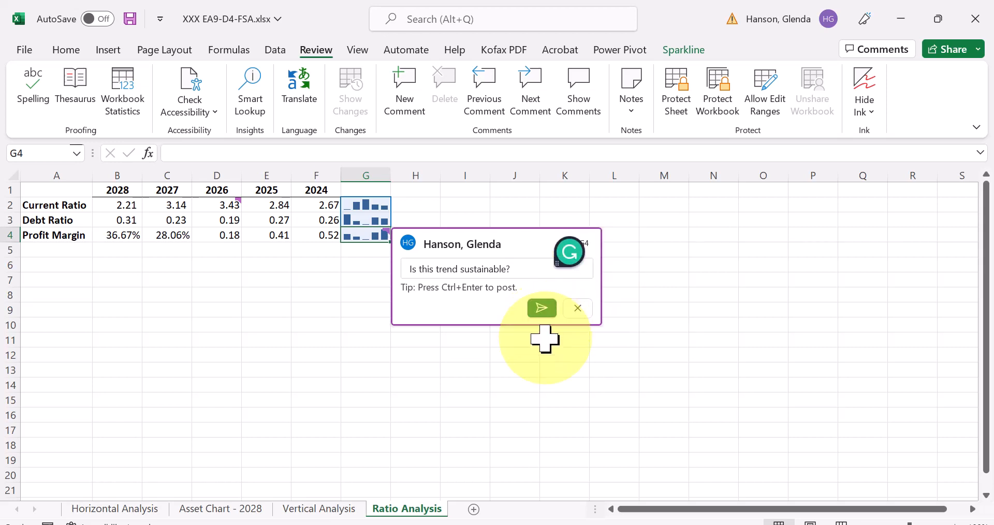
{"action": "left_click", "coordinate": [541, 308]}
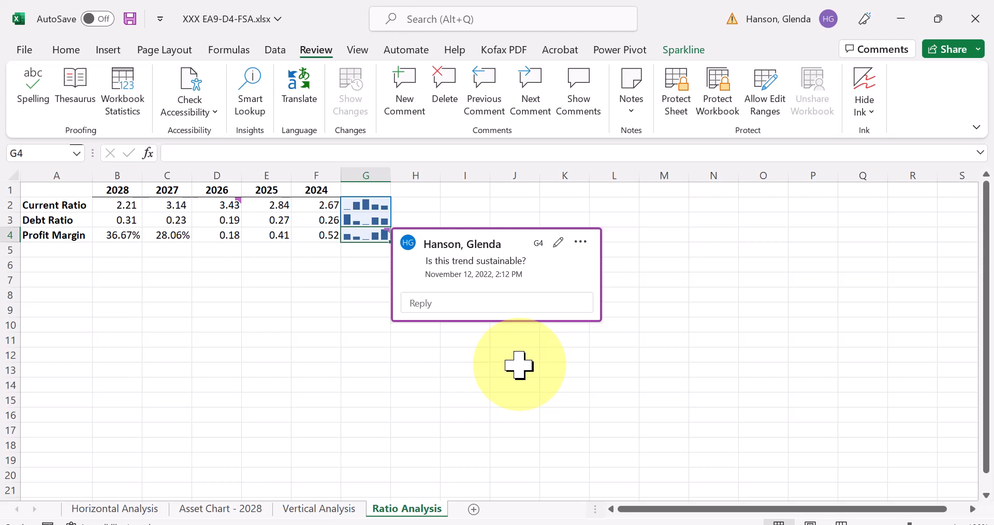
{"action": "left_click", "coordinate": [523, 368]}
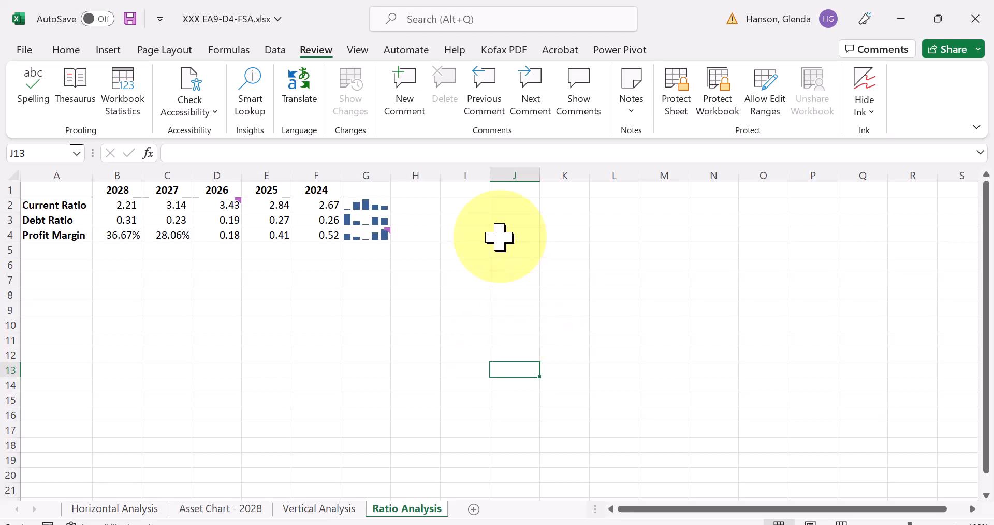
- Review the worksheet's comments one after another, starting from cell J1 and cycling back to the first
{"action": "left_click", "coordinate": [515, 189]}
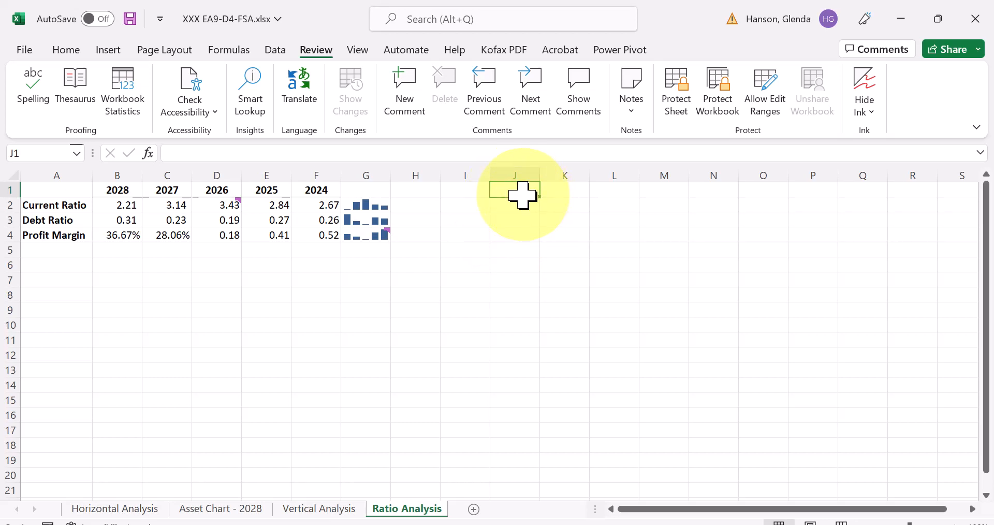
{"action": "left_click", "coordinate": [533, 98]}
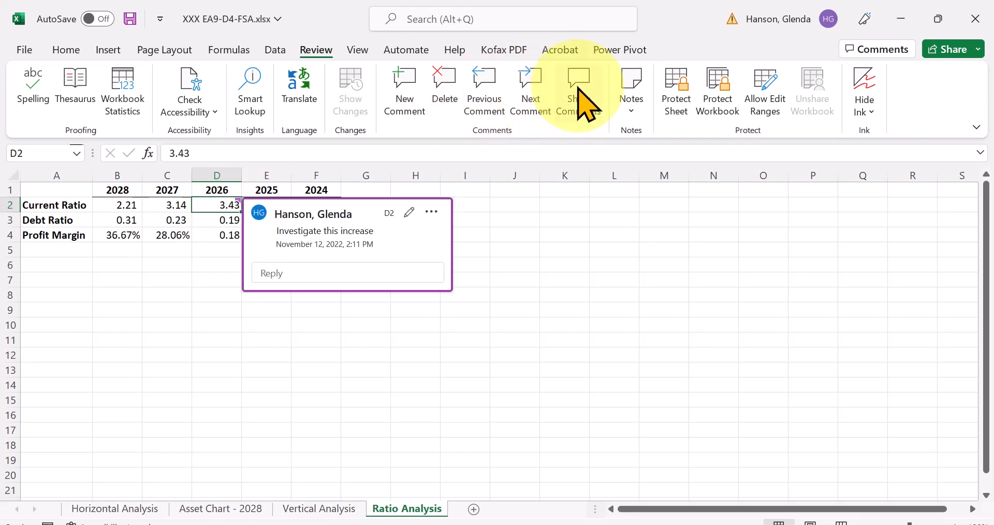
{"action": "left_click", "coordinate": [522, 90]}
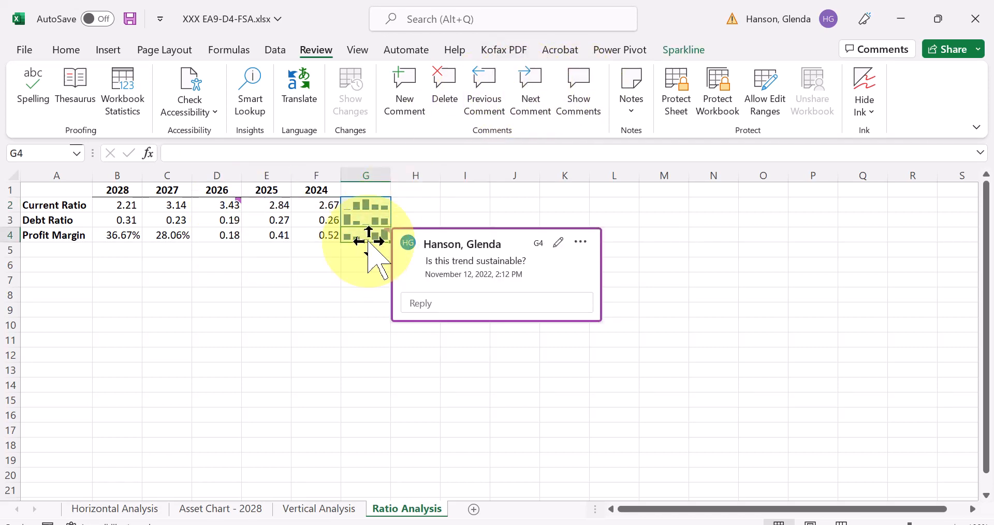
{"action": "left_click", "coordinate": [527, 94]}
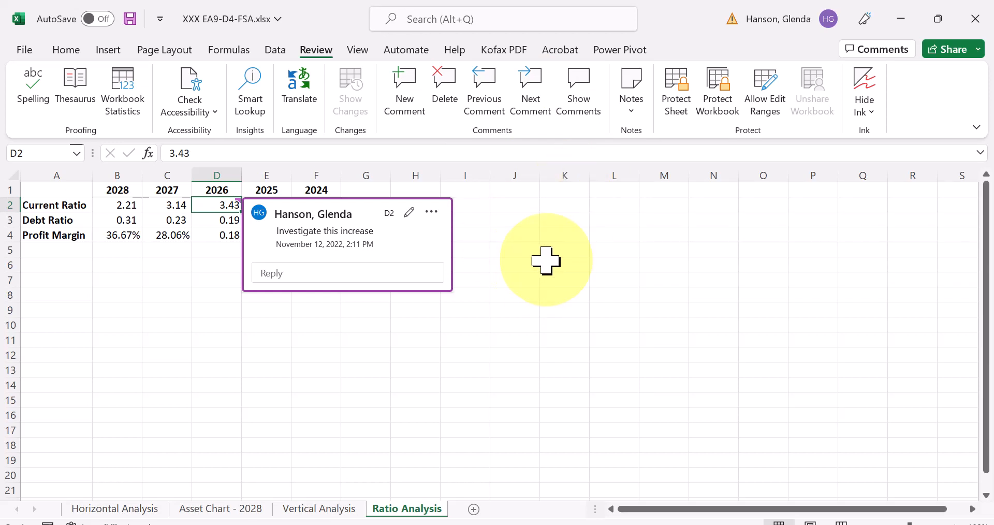
- Show all of the worksheet's comments in a list and select the one on the 2026 Current Ratio in cell D2
{"action": "left_click", "coordinate": [516, 269]}
{"action": "left_click", "coordinate": [579, 84]}
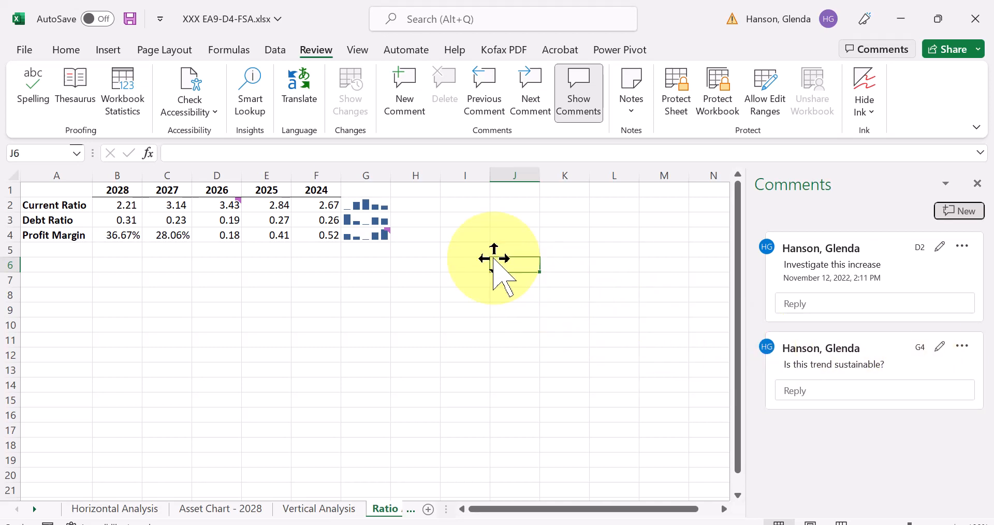
{"action": "left_click", "coordinate": [229, 205]}
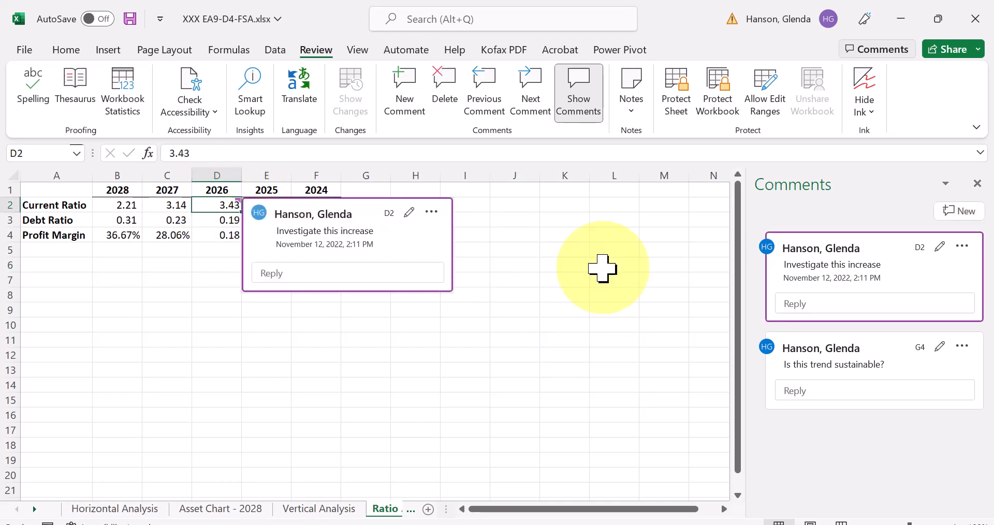
- Post the reply "To be reviewed next week" to the "Investigate this increase" comment on cell D2
{"action": "left_click", "coordinate": [791, 391]}
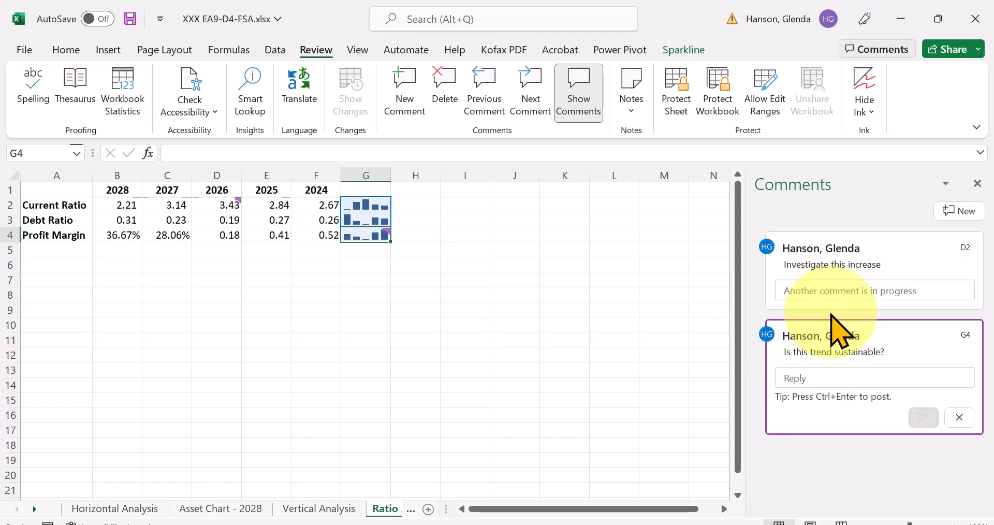
{"action": "left_click", "coordinate": [809, 290]}
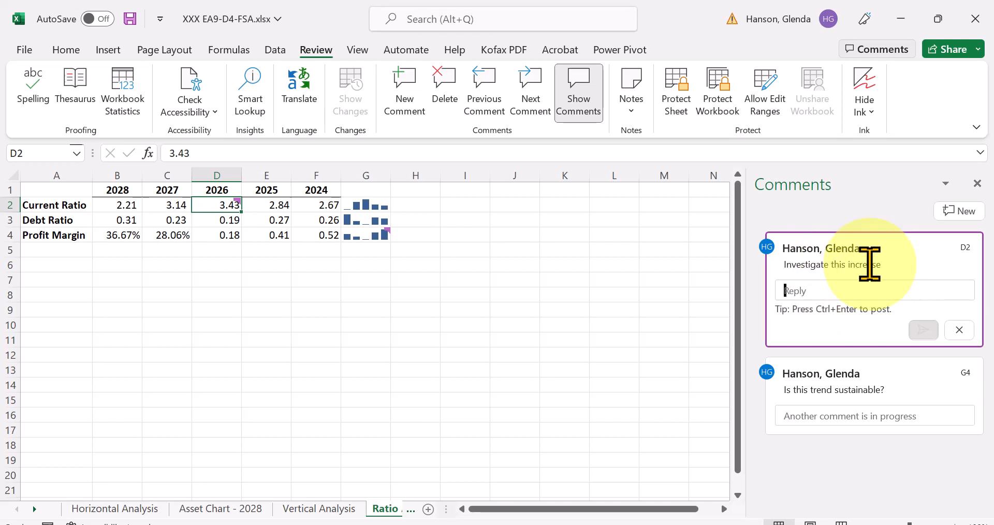
{"action": "type", "text": "To be reviewed next week"}
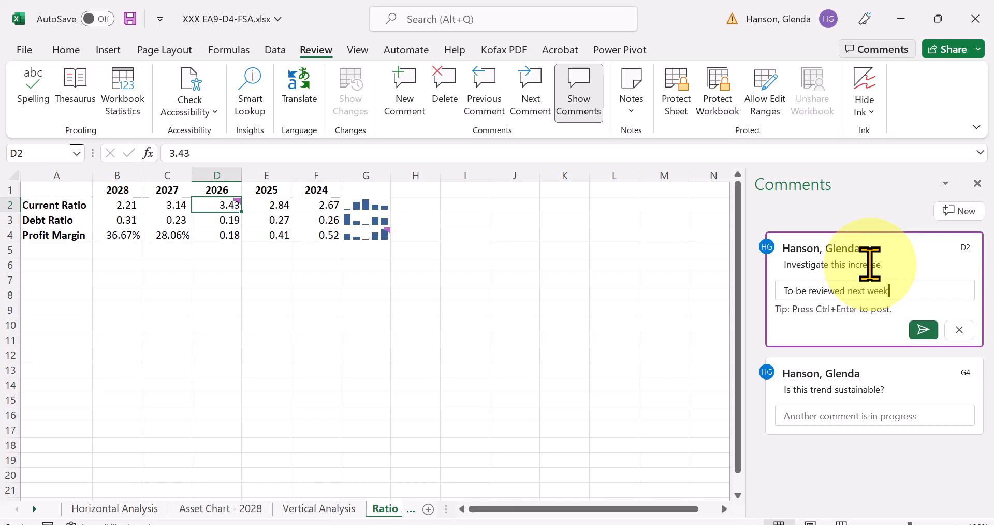
{"action": "left_click", "coordinate": [923, 329]}
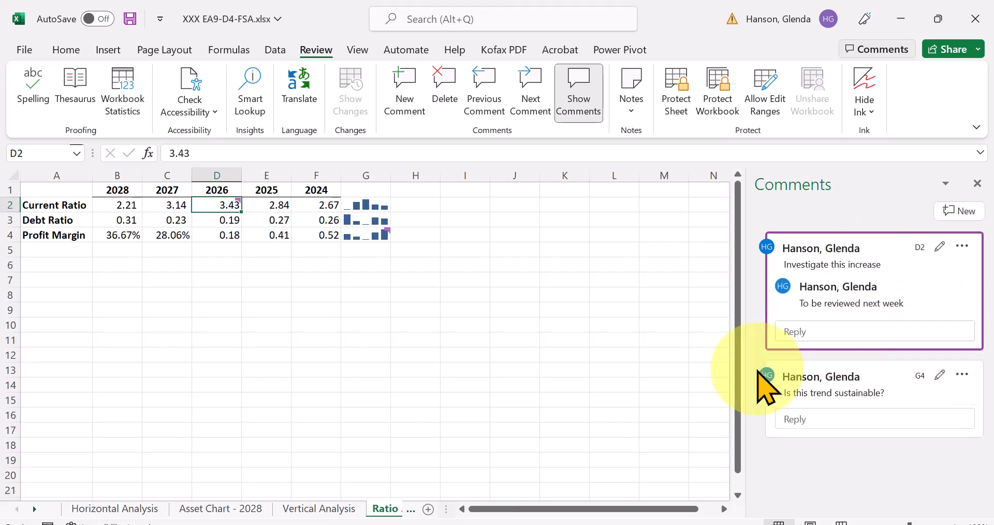
{"action": "left_click", "coordinate": [589, 401]}
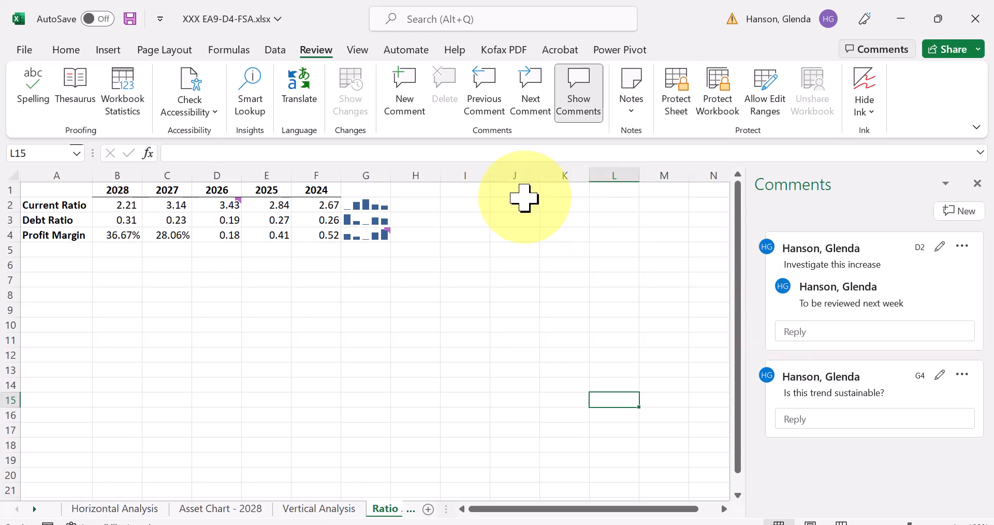
{"action": "left_click", "coordinate": [528, 101]}
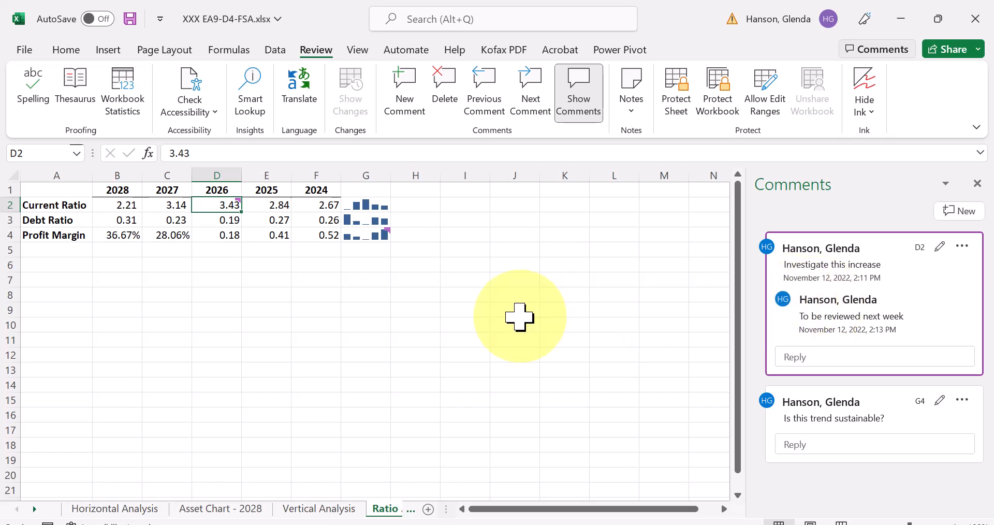
{"action": "left_click", "coordinate": [41, 190]}
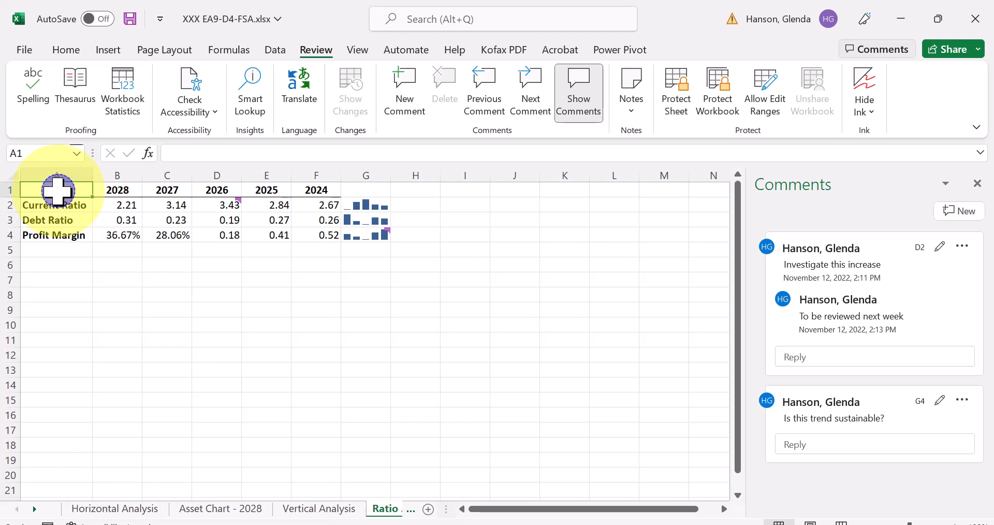
{"action": "right_click", "coordinate": [58, 193]}
{"action": "left_click", "coordinate": [311, 321]}
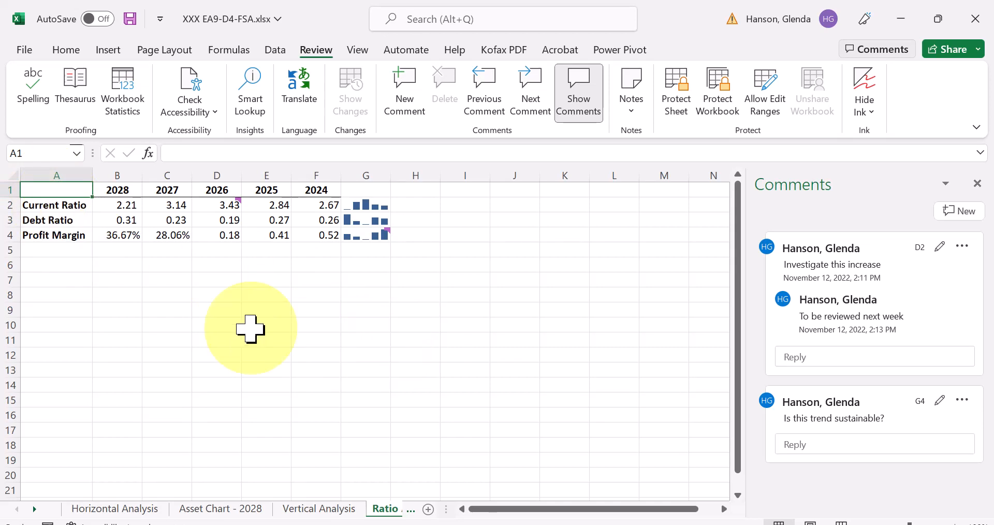
{"action": "left_click", "coordinate": [386, 304]}
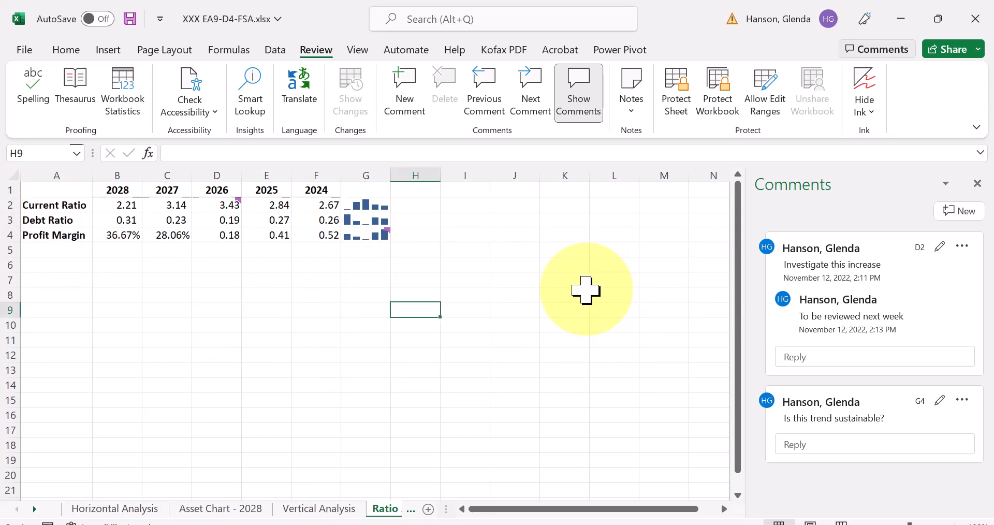
- Close the comments list and view the comment thread on the 2026 Current Ratio in cell D2
{"action": "left_click", "coordinate": [978, 183]}
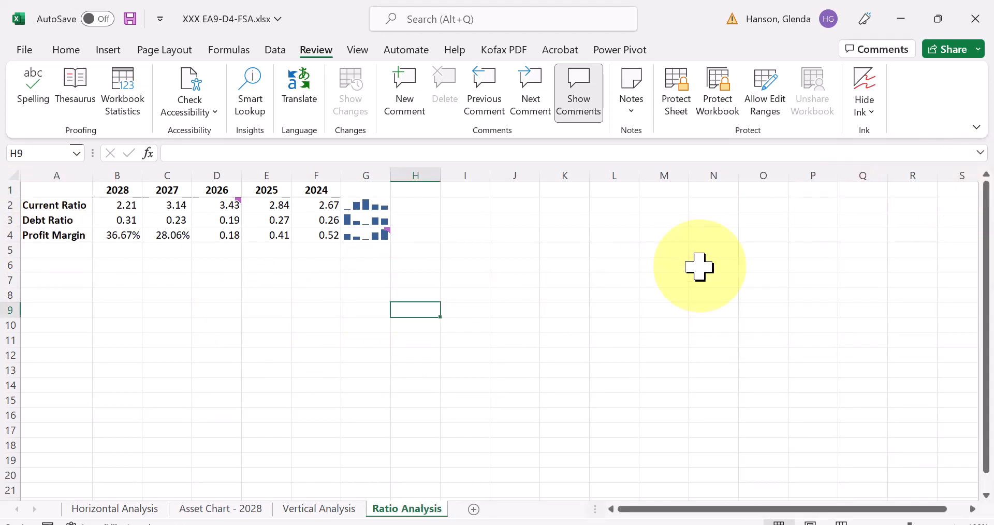
{"action": "left_click", "coordinate": [223, 206]}
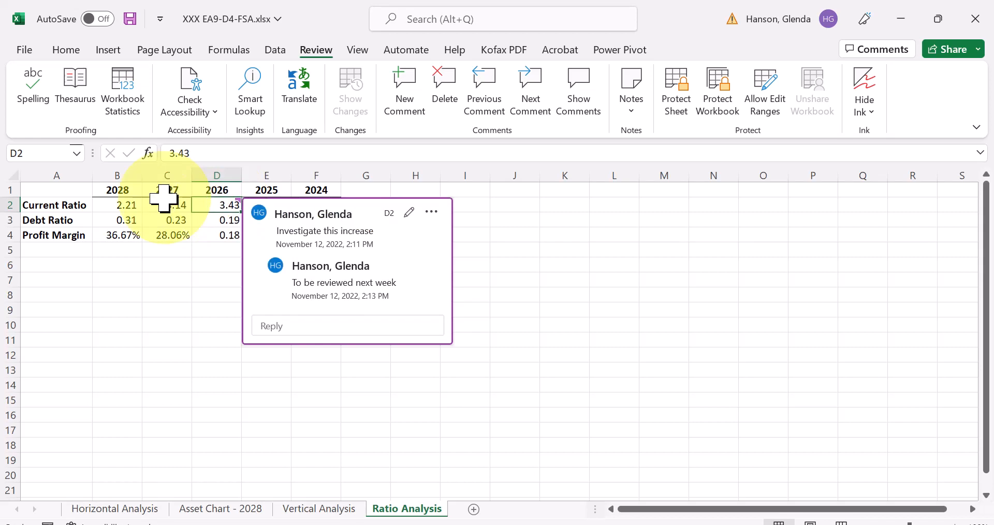
{"action": "left_click", "coordinate": [67, 192]}
{"action": "left_click", "coordinate": [277, 387]}
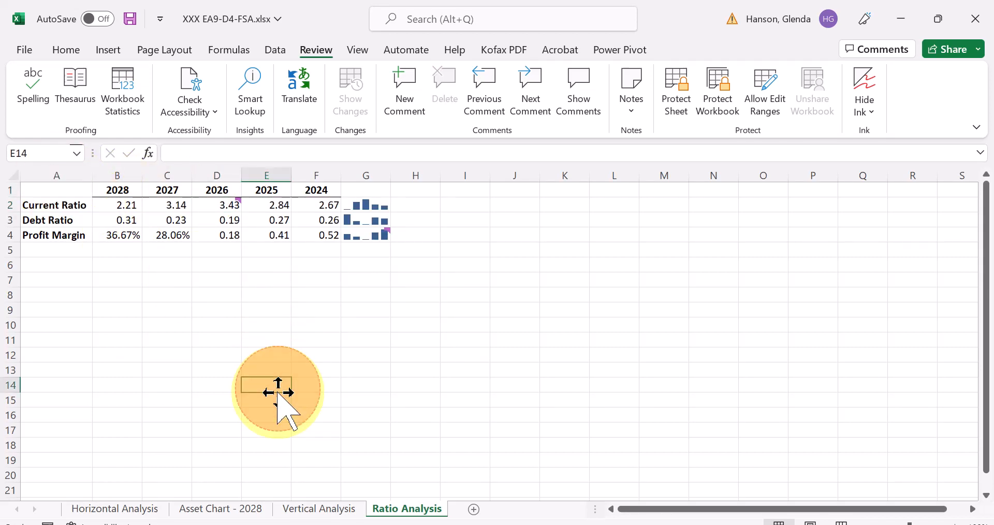
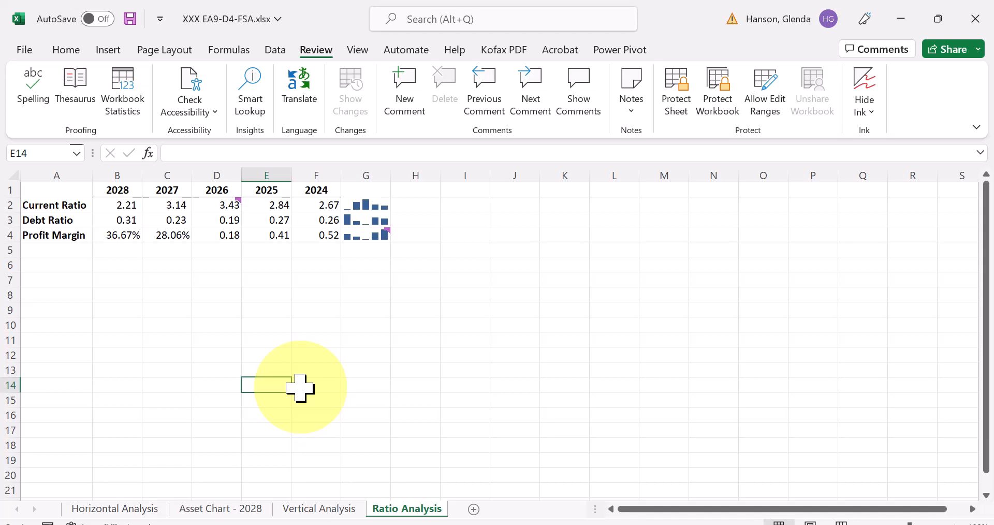
{"action": "left_click", "coordinate": [464, 326]}
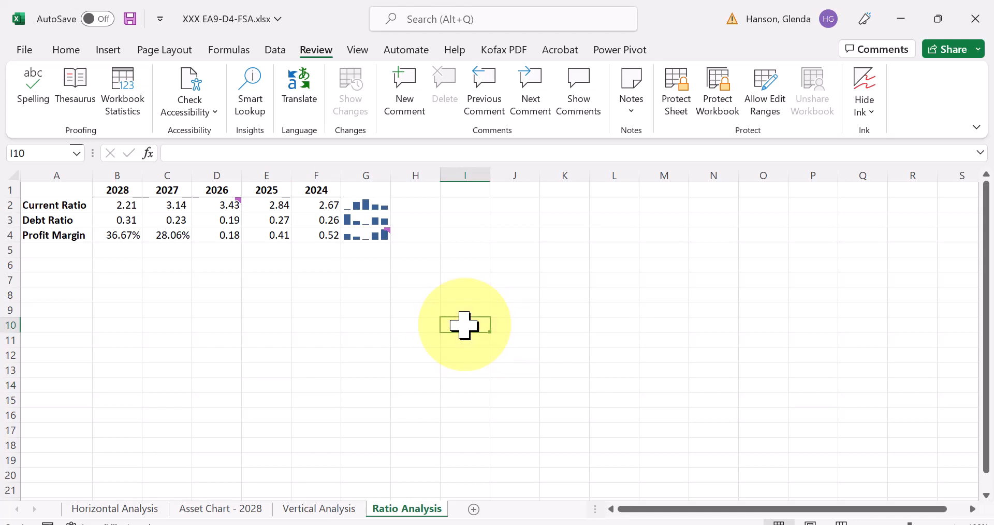